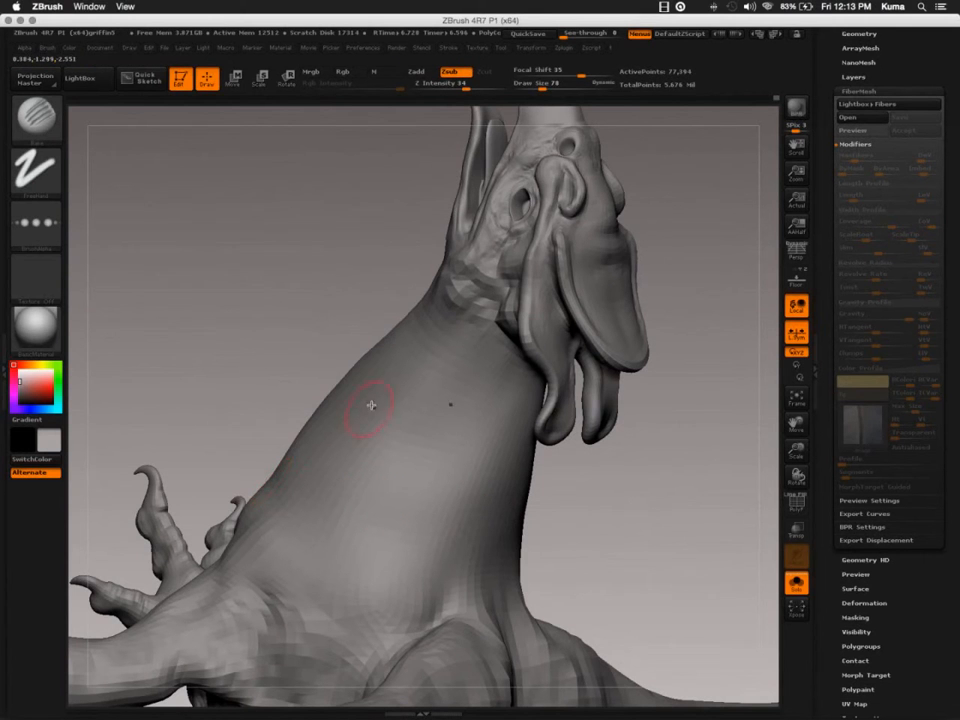
# - Store the griffin's current unsculpted shape as a morph target
pyautogui.moveTo(371, 405)
pyautogui.mouseDown()
pyautogui.moveTo(388, 407)
pyautogui.moveTo(326, 407)
pyautogui.moveTo(364, 423)
pyautogui.mouseUp()
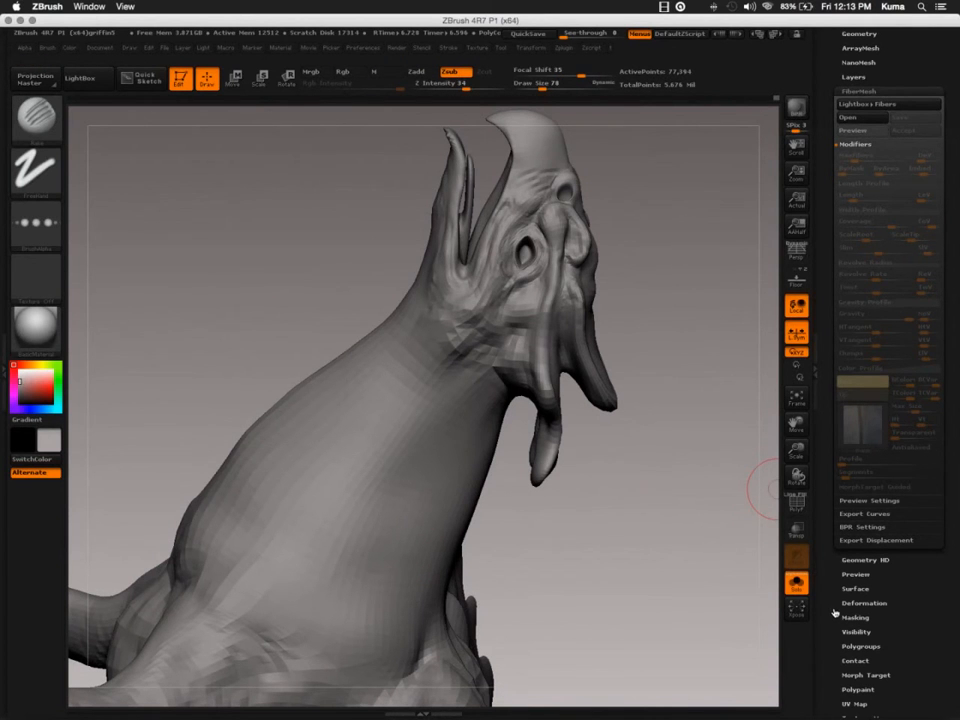
pyautogui.scroll(-5, 836, 580)
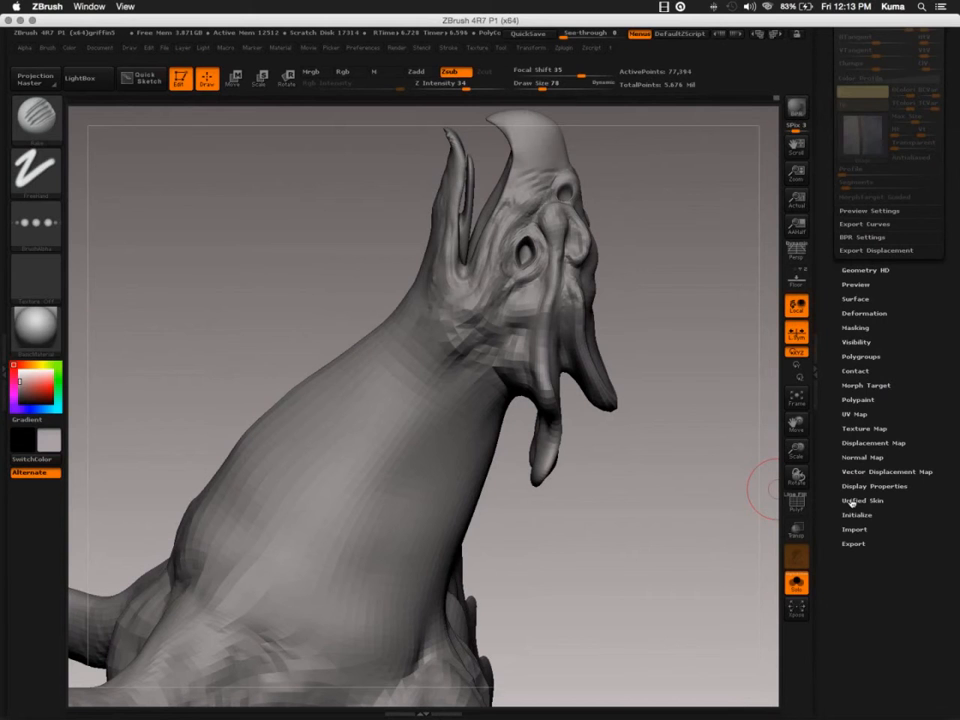
pyautogui.click(858, 387)
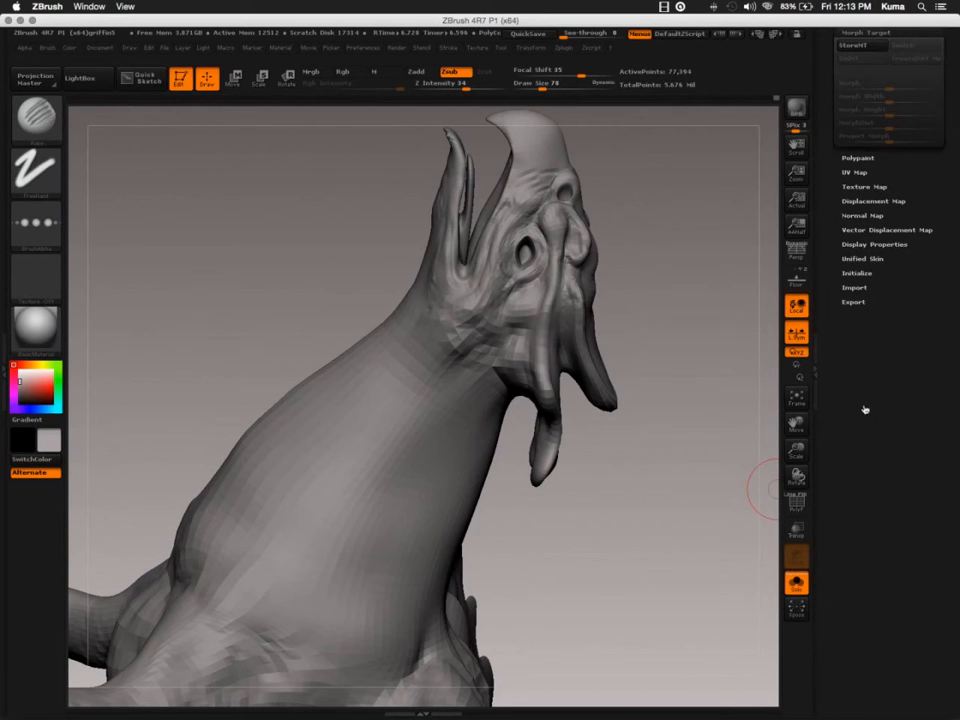
pyautogui.scroll(8, 865, 409)
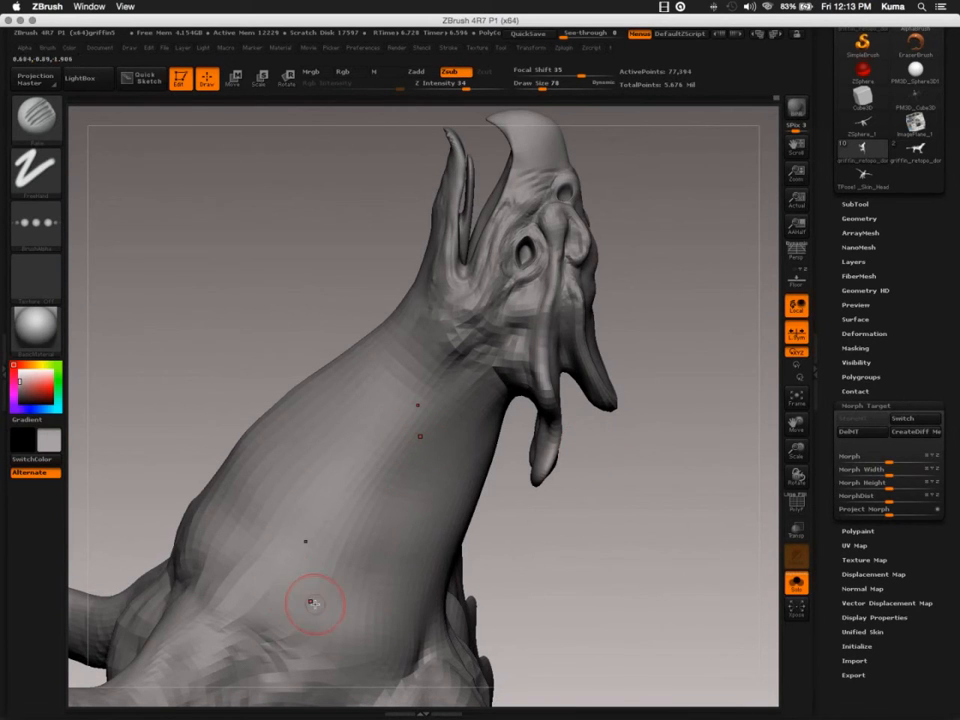
# - Build up long lengthwise strokes along the side and back of the neck with the ClayBuildup brush
pyautogui.press('b')
pyautogui.press('c')
pyautogui.press('b')
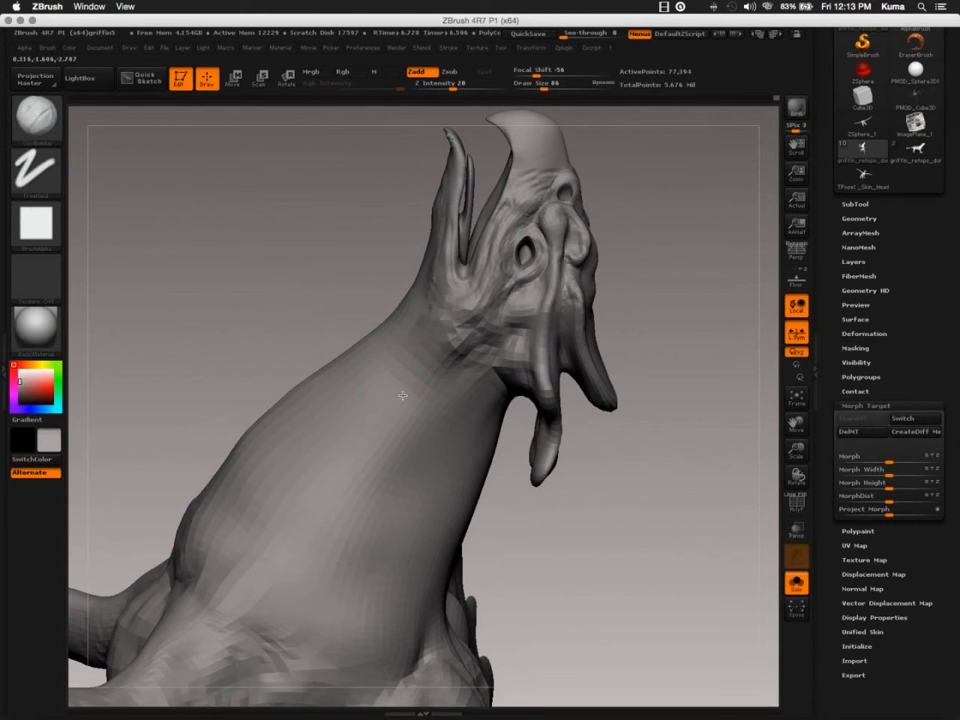
pyautogui.moveTo(394, 382); pyautogui.dragTo(340, 455)
pyautogui.moveTo(407, 350); pyautogui.dragTo(330, 475)
pyautogui.moveTo(417, 409); pyautogui.dragTo(377, 521)
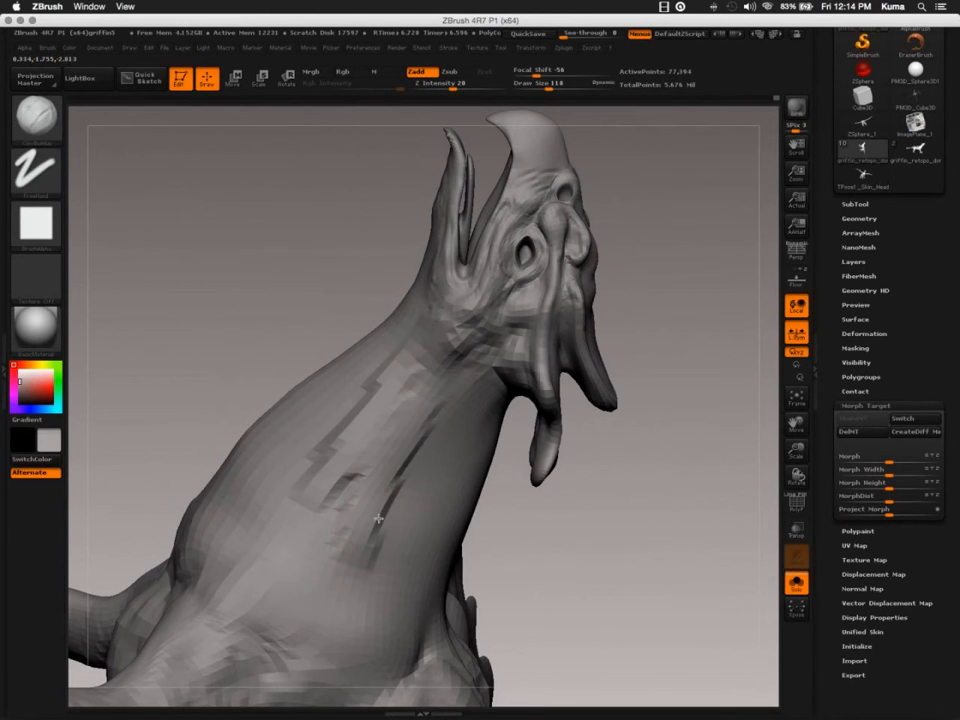
pyautogui.moveTo(445, 399)
pyautogui.mouseDown()
pyautogui.moveTo(385, 581)
pyautogui.moveTo(426, 564)
pyautogui.mouseUp()
pyautogui.moveTo(478, 430); pyautogui.dragTo(448, 557)
pyautogui.moveTo(483, 423)
pyautogui.mouseDown()
pyautogui.moveTo(467, 514)
pyautogui.moveTo(442, 570)
pyautogui.mouseUp()
pyautogui.moveTo(453, 387)
pyautogui.mouseDown()
pyautogui.moveTo(434, 476)
pyautogui.moveTo(398, 560)
pyautogui.mouseUp()
pyautogui.moveTo(433, 440)
pyautogui.mouseDown()
pyautogui.moveTo(413, 500)
pyautogui.moveTo(365, 575)
pyautogui.mouseUp()
# - Add ClayBuildup strokes along the throat side of the neck, from below the jaw toward the chest
pyautogui.moveTo(369, 474)
pyautogui.mouseDown(button='right')
pyautogui.moveTo(343, 428)
pyautogui.moveTo(477, 420)
pyautogui.mouseUp(button='right')
pyautogui.moveTo(370, 296)
pyautogui.mouseDown()
pyautogui.moveTo(250, 462)
pyautogui.moveTo(240, 440)
pyautogui.moveTo(255, 368)
pyautogui.mouseUp()
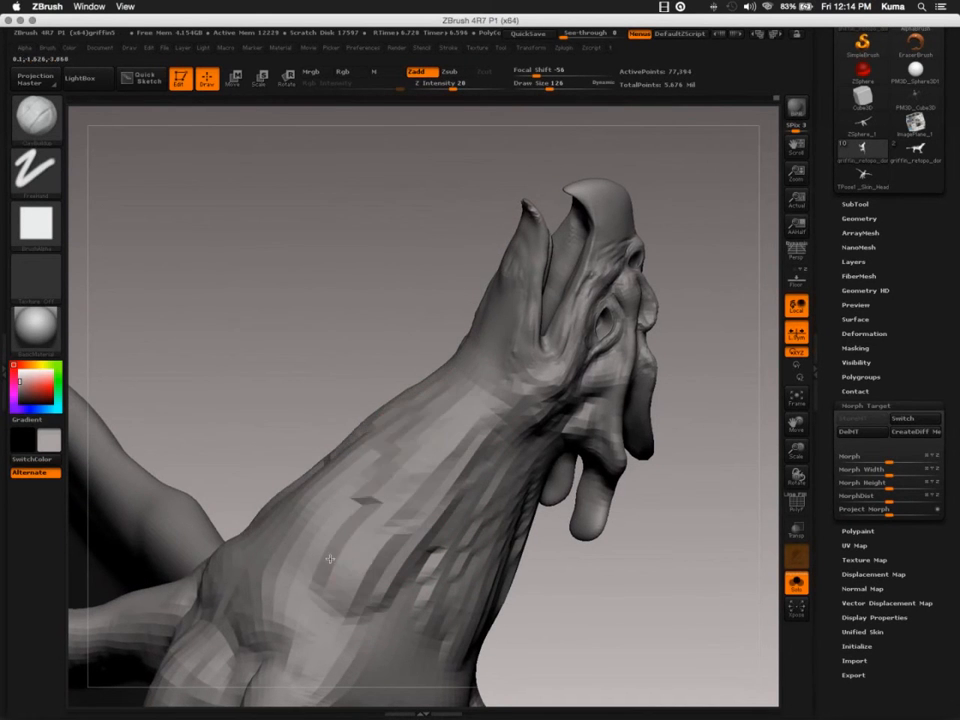
pyautogui.moveTo(310, 300); pyautogui.dragTo(225, 455)
pyautogui.moveTo(306, 552)
pyautogui.mouseDown()
pyautogui.moveTo(338, 452)
pyautogui.moveTo(255, 520)
pyautogui.mouseUp()
pyautogui.moveTo(398, 413); pyautogui.dragTo(290, 470)
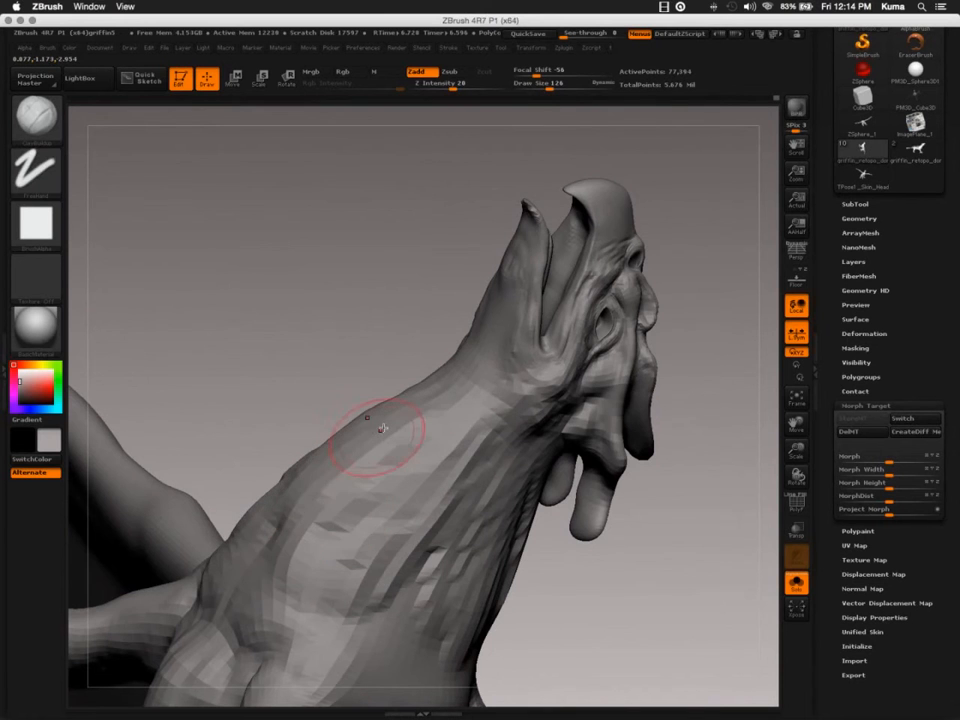
pyautogui.moveTo(375, 433); pyautogui.dragTo(262, 512)
# - Extend the clay strokes down the back and side of the neck to its base
pyautogui.moveTo(316, 520)
pyautogui.mouseDown(button='right')
pyautogui.moveTo(425, 470)
pyautogui.moveTo(486, 482)
pyautogui.mouseUp(button='right')
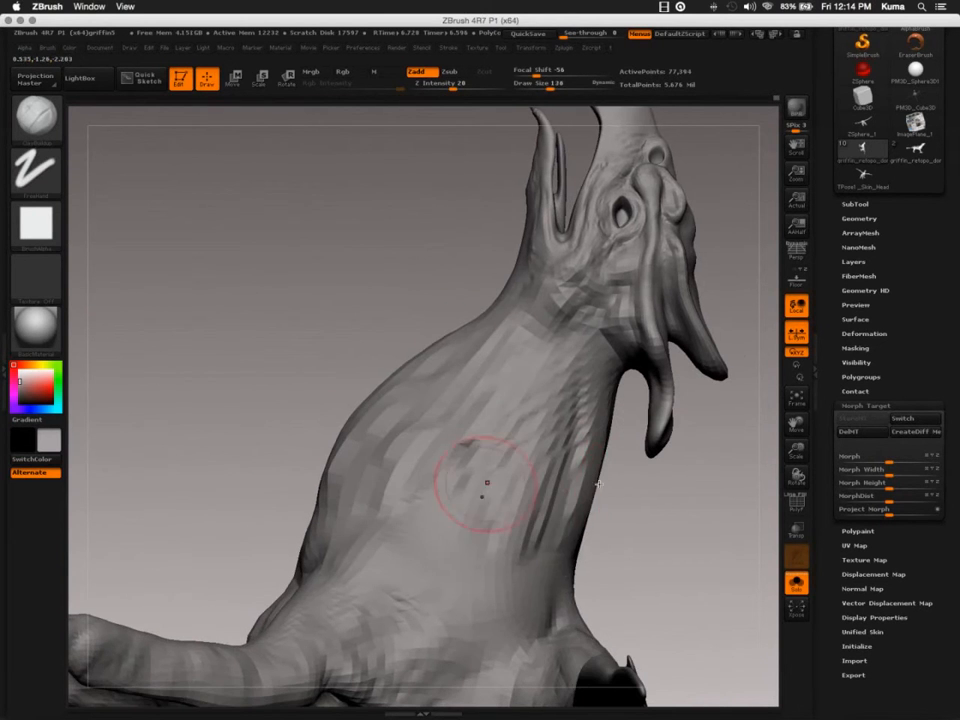
pyautogui.moveTo(590, 440); pyautogui.dragTo(566, 598)
pyautogui.moveTo(546, 452); pyautogui.dragTo(545, 610)
pyautogui.moveTo(514, 470); pyautogui.dragTo(489, 583)
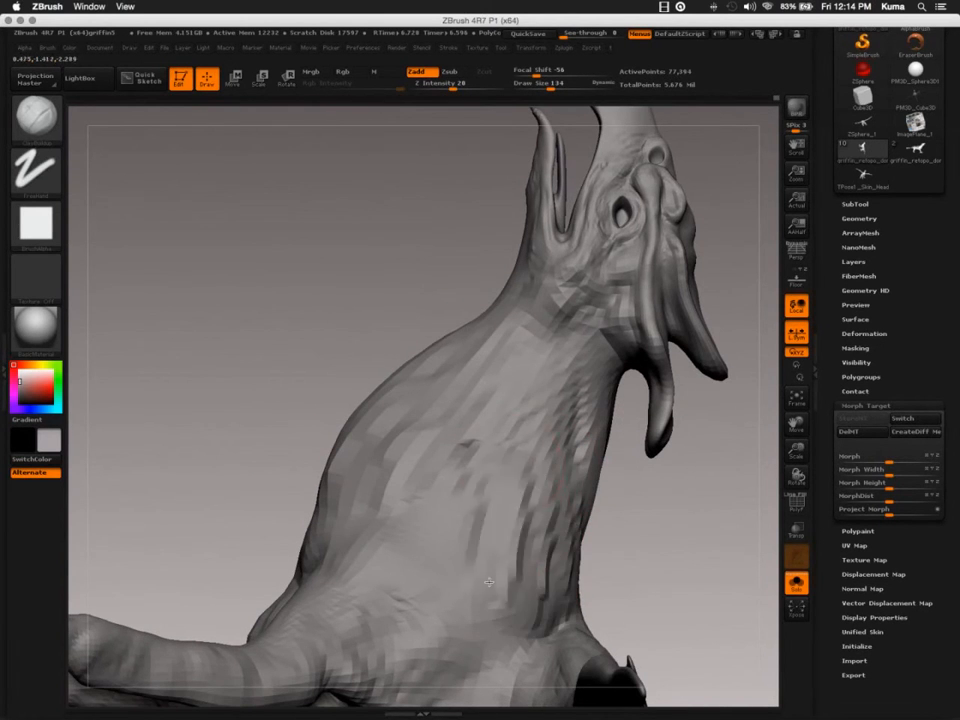
pyautogui.moveTo(470, 444); pyautogui.dragTo(432, 540)
pyautogui.moveTo(432, 450)
pyautogui.mouseDown()
pyautogui.moveTo(398, 530)
pyautogui.moveTo(368, 520)
pyautogui.mouseUp()
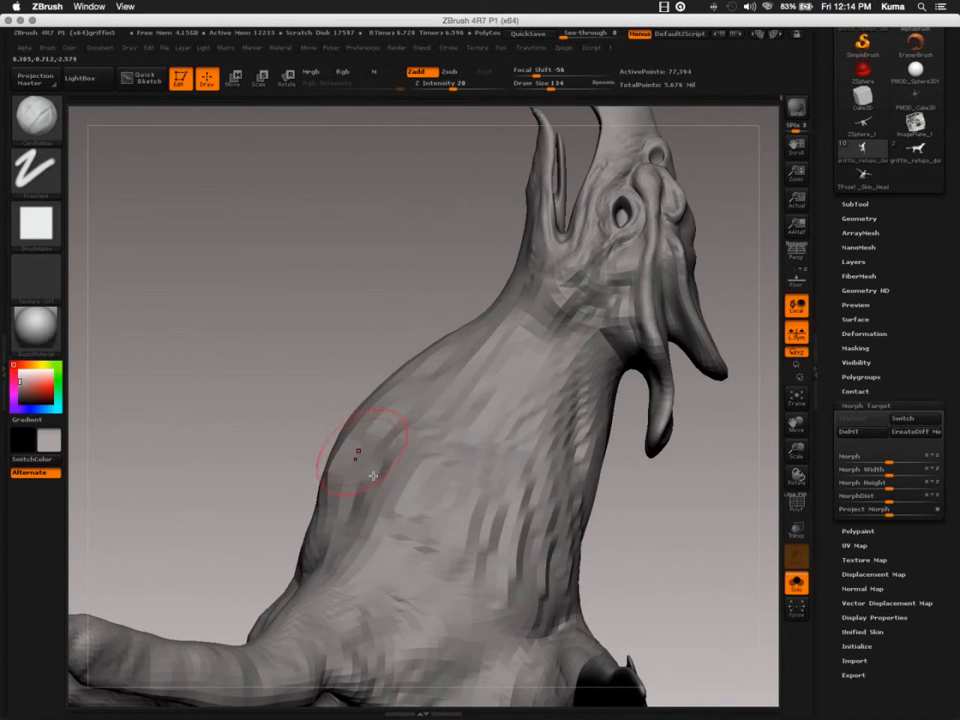
# - Layer more lengthwise clay strokes across the middle of the neck's side, working around toward the throat
pyautogui.moveTo(362, 456); pyautogui.dragTo(442, 382, button='right')
pyautogui.moveTo(442, 390); pyautogui.dragTo(432, 510)
pyautogui.moveTo(452, 437); pyautogui.dragTo(460, 535)
pyautogui.moveTo(465, 420)
pyautogui.mouseDown()
pyautogui.moveTo(488, 540)
pyautogui.moveTo(460, 535)
pyautogui.mouseUp()
pyautogui.moveTo(432, 424); pyautogui.dragTo(394, 484)
pyautogui.moveTo(390, 432); pyautogui.dragTo(360, 505)
pyautogui.moveTo(360, 420); pyautogui.dragTo(322, 510)
pyautogui.moveTo(305, 410); pyautogui.dragTo(250, 494)
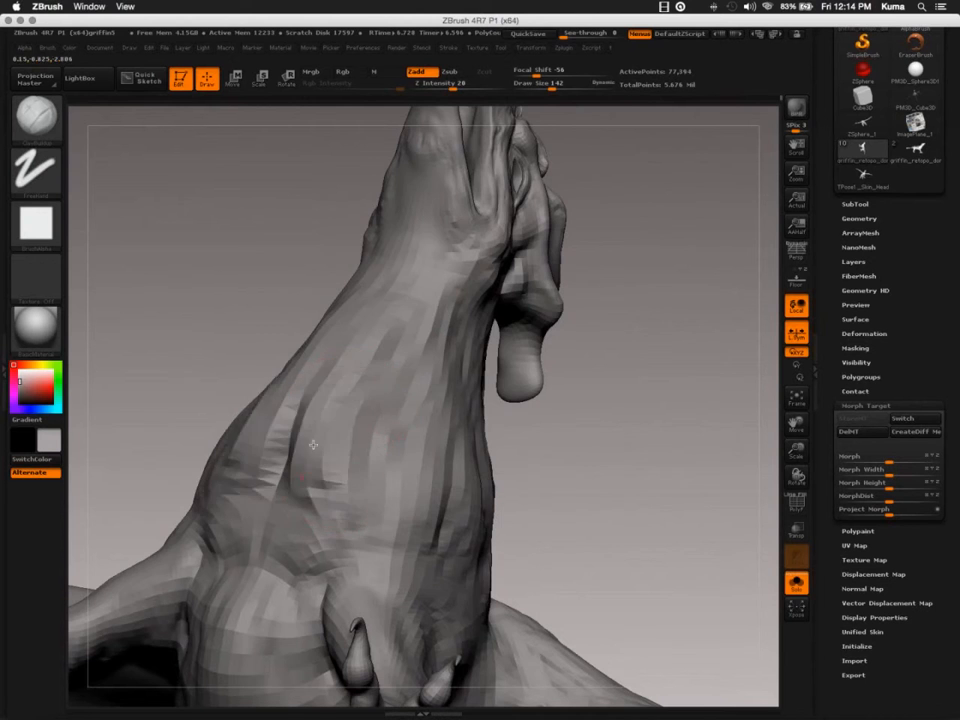
# - Build up clay on the lower throat just above the chest
pyautogui.moveTo(330, 437); pyautogui.dragTo(291, 382, button='right')
pyautogui.moveTo(296, 390); pyautogui.dragTo(302, 476)
pyautogui.moveTo(350, 450)
pyautogui.mouseDown(button='right')
pyautogui.moveTo(251, 390)
pyautogui.moveTo(205, 392)
pyautogui.mouseUp(button='right')
pyautogui.moveTo(320, 458); pyautogui.dragTo(291, 538)
pyautogui.moveTo(300, 482)
pyautogui.mouseDown()
pyautogui.moveTo(296, 550)
pyautogui.moveTo(294, 532)
pyautogui.mouseUp()
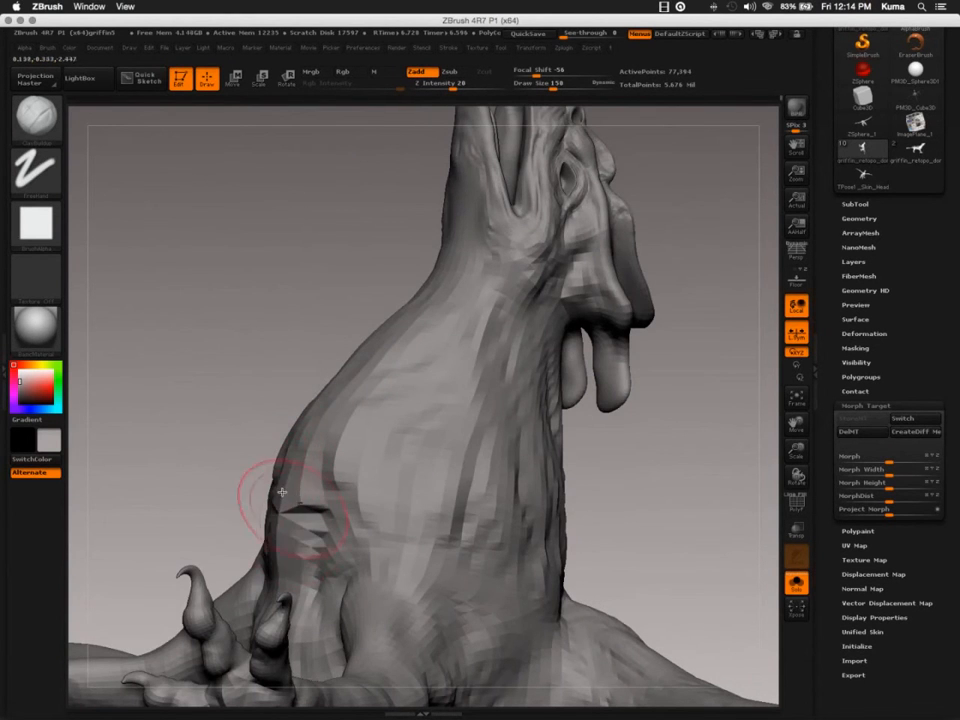
# - Thicken the front base of the neck between the forelegs with ClayBuildup strokes
pyautogui.moveTo(225, 491); pyautogui.dragTo(262, 493, button='right')
pyautogui.moveTo(262, 493); pyautogui.dragTo(236, 574)
pyautogui.moveTo(240, 530); pyautogui.dragTo(235, 578)
pyautogui.moveTo(225, 482)
pyautogui.mouseDown(button='right')
pyautogui.moveTo(305, 438)
pyautogui.moveTo(308, 395)
pyautogui.moveTo(321, 441)
pyautogui.mouseUp(button='right')
pyautogui.moveTo(316, 436); pyautogui.dragTo(300, 490)
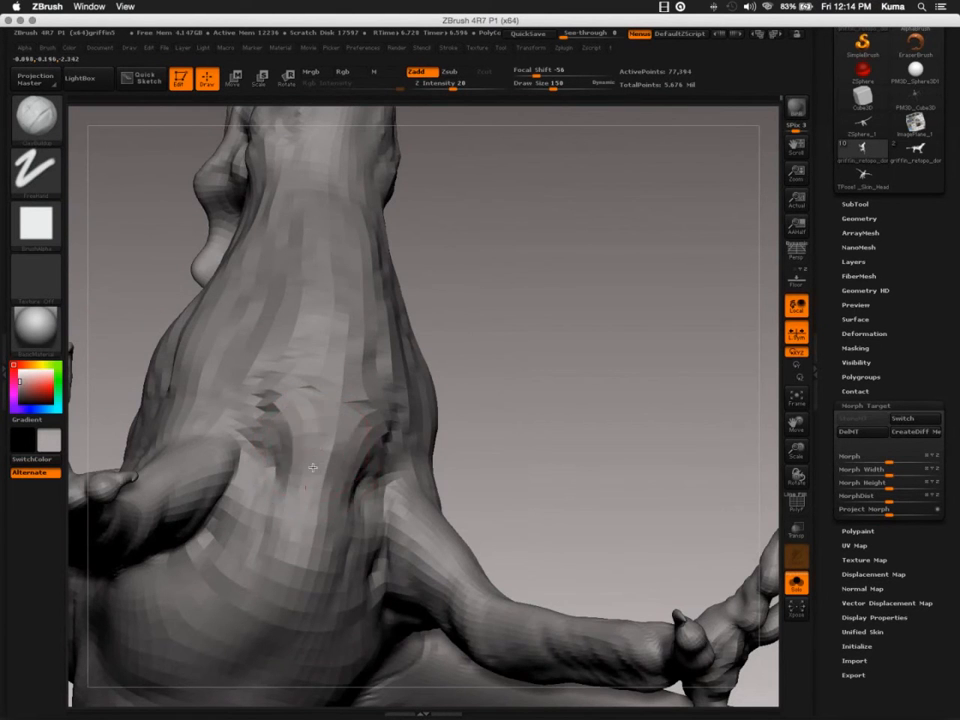
pyautogui.moveTo(264, 420); pyautogui.dragTo(286, 505)
pyautogui.moveTo(372, 365); pyautogui.dragTo(328, 440)
# - Reshape the front profile of the neck with a large Move brush, pushing the throat's bulge inward
pyautogui.moveTo(302, 285)
pyautogui.mouseDown(button='right')
pyautogui.moveTo(294, 429)
pyautogui.moveTo(302, 486)
pyautogui.moveTo(338, 470)
pyautogui.mouseUp(button='right')
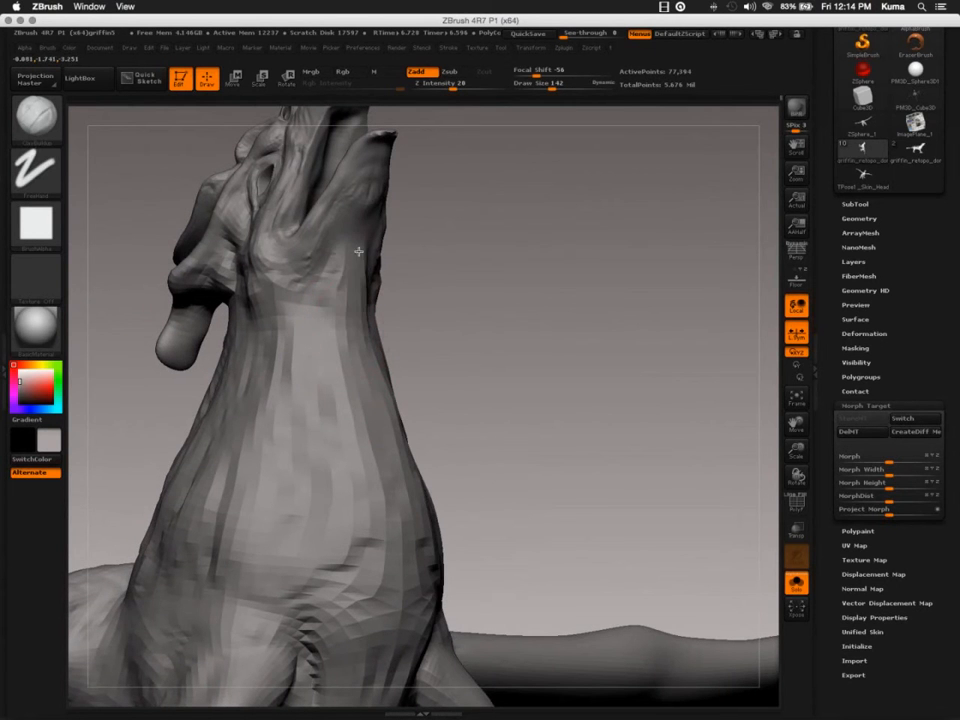
pyautogui.moveTo(355, 286)
pyautogui.mouseDown(button='right')
pyautogui.moveTo(259, 360)
pyautogui.moveTo(267, 376)
pyautogui.moveTo(300, 385)
pyautogui.mouseUp(button='right')
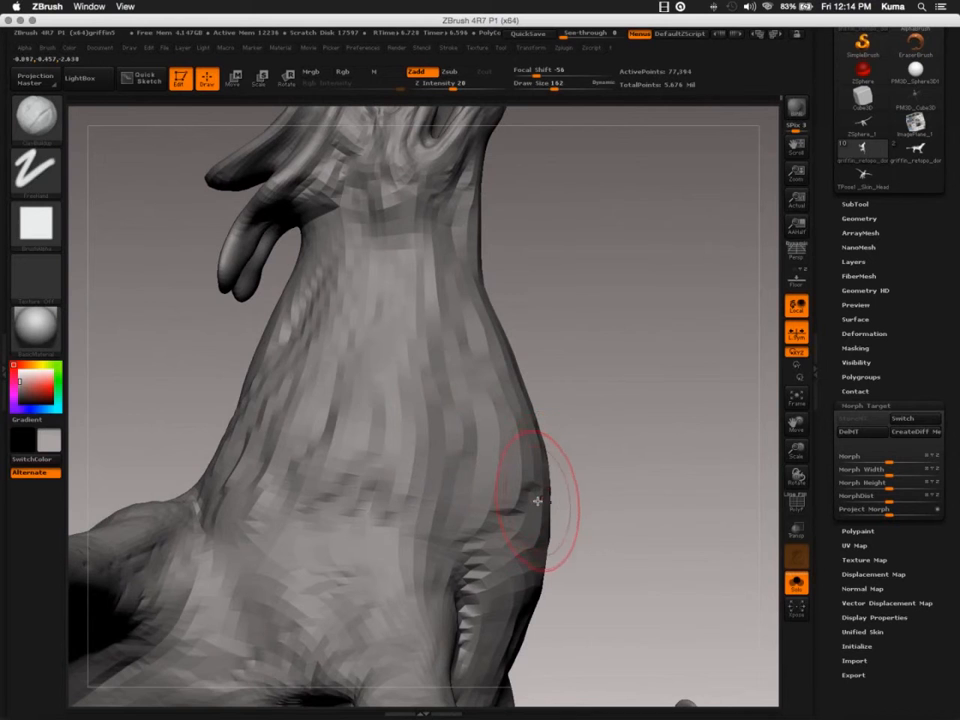
pyautogui.press('b')
pyautogui.press('s')
pyautogui.press('t')
pyautogui.press('s')
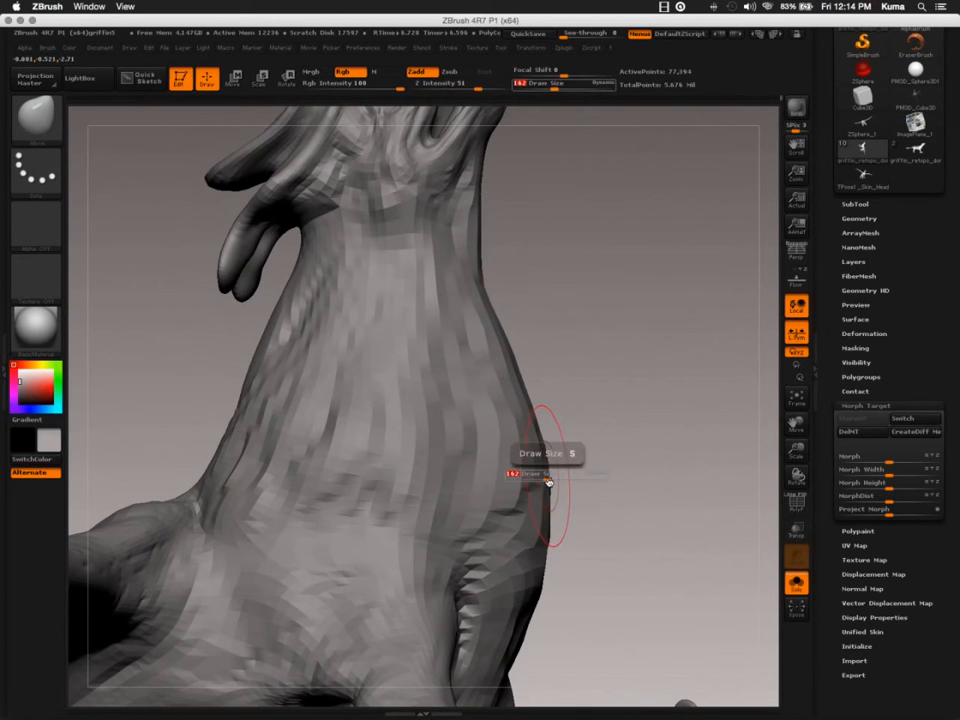
pyautogui.moveTo(549, 484)
pyautogui.mouseDown()
pyautogui.moveTo(561, 486)
pyautogui.moveTo(514, 501)
pyautogui.mouseUp()
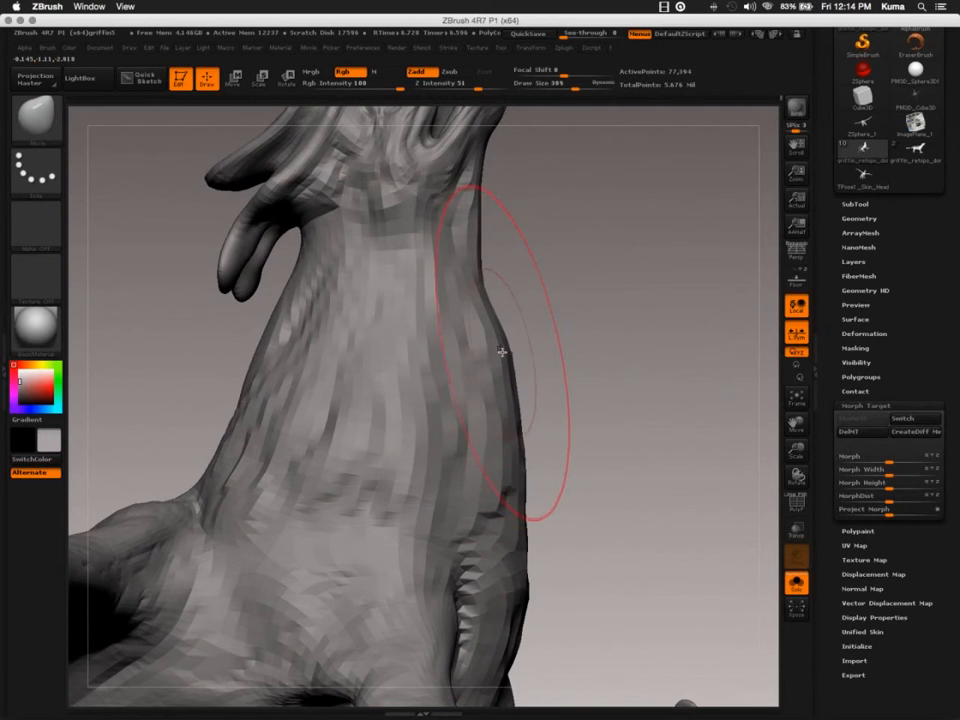
pyautogui.press('[')
pyautogui.press('[')
pyautogui.press('[')
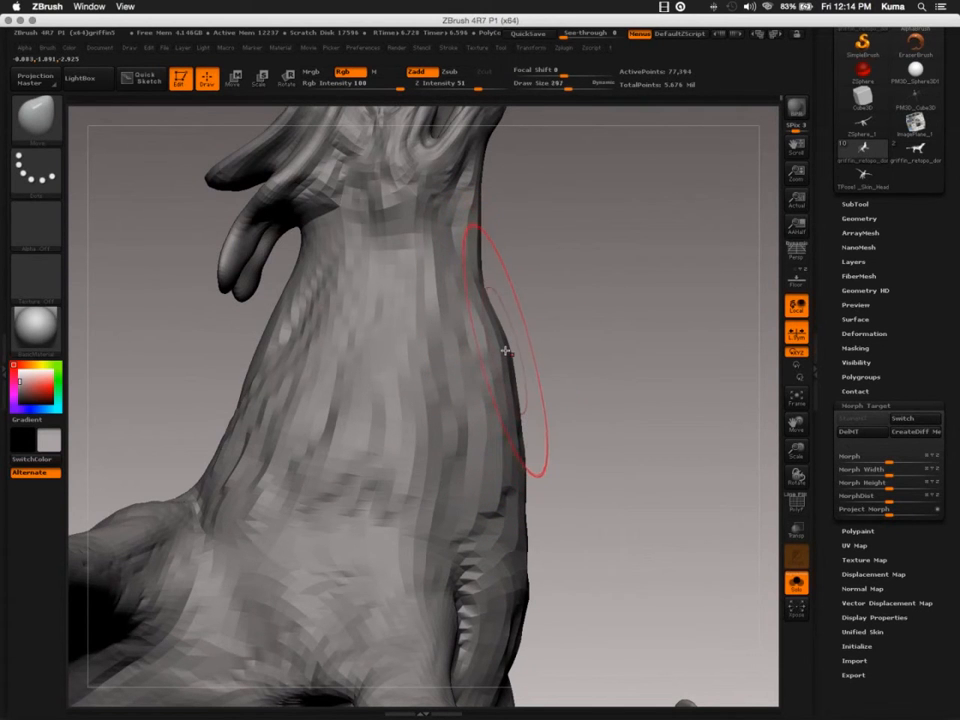
pyautogui.moveTo(505, 351)
pyautogui.mouseDown()
pyautogui.moveTo(493, 356)
pyautogui.moveTo(507, 467)
pyautogui.mouseUp()
pyautogui.moveTo(590, 428)
pyautogui.mouseDown()
pyautogui.moveTo(386, 388)
pyautogui.moveTo(388, 408)
pyautogui.moveTo(429, 377)
pyautogui.moveTo(379, 396)
pyautogui.moveTo(607, 521)
pyautogui.mouseUp()
# - Toggle the morph target repeatedly to compare the sculpted and stored necks, ending on the stored original shape
pyautogui.click(902, 419)
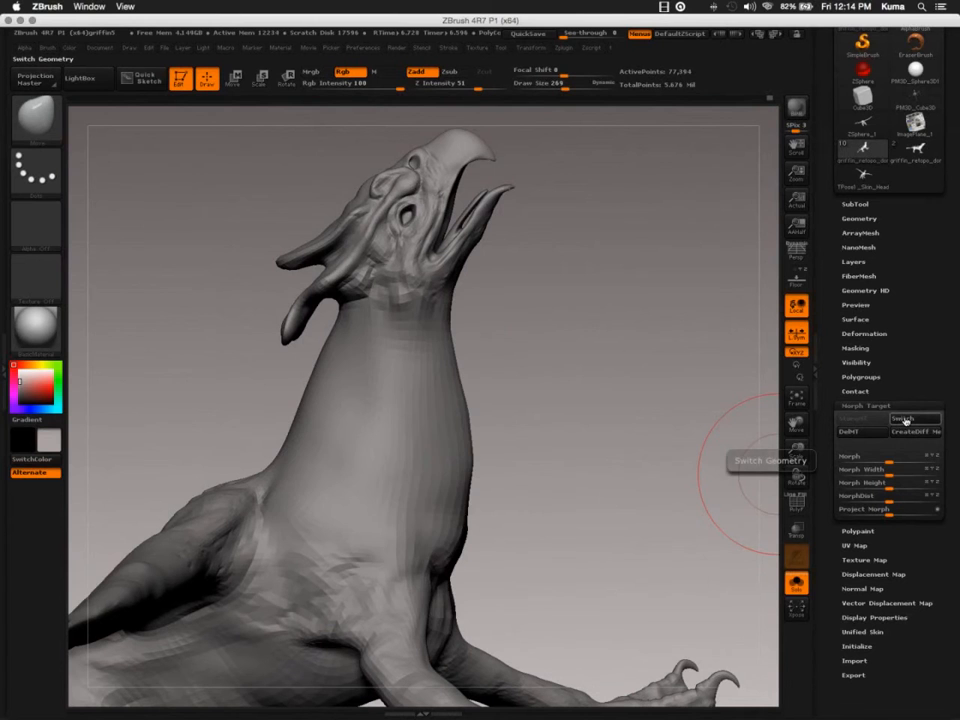
pyautogui.click(903, 419)
pyautogui.click(903, 419)
pyautogui.click(903, 419)
pyautogui.click(903, 419)
pyautogui.click(903, 419)
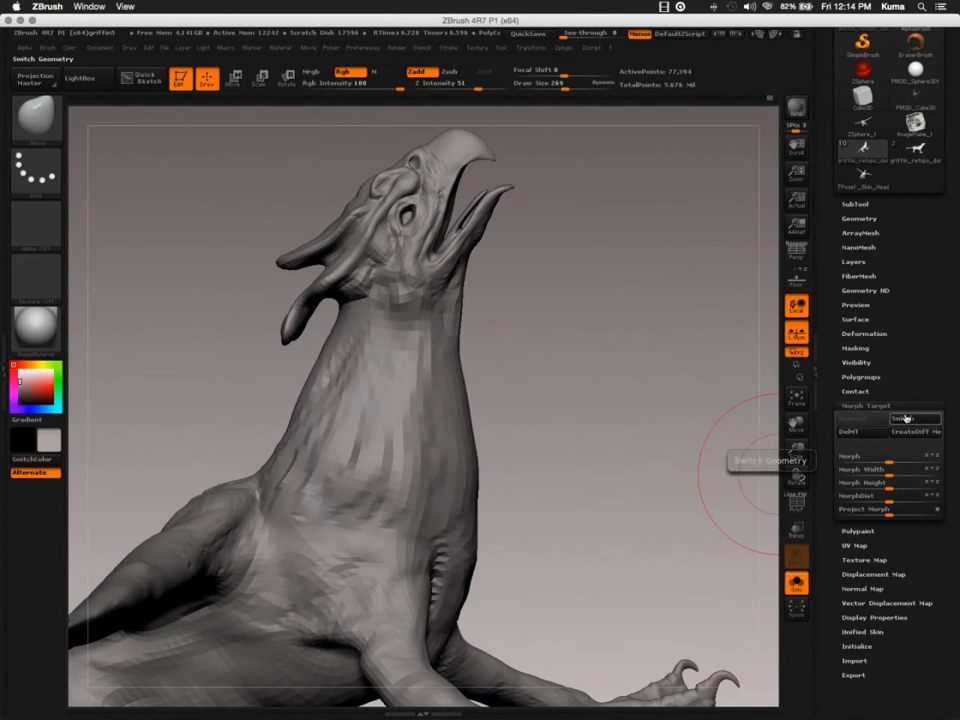
pyautogui.click(903, 419)
pyautogui.click(903, 419)
pyautogui.click(903, 419)
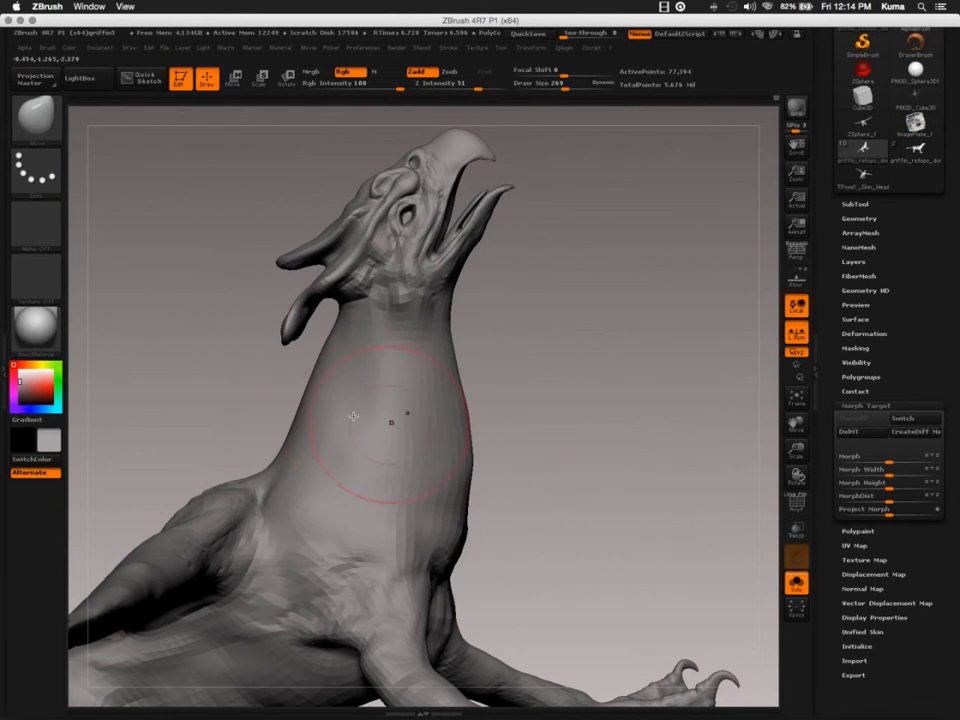
# - Sculpt a raised bulge down the centre of the throat with the ClayBuildup brush at draw size 141
pyautogui.moveTo(264, 312); pyautogui.dragTo(424, 496)
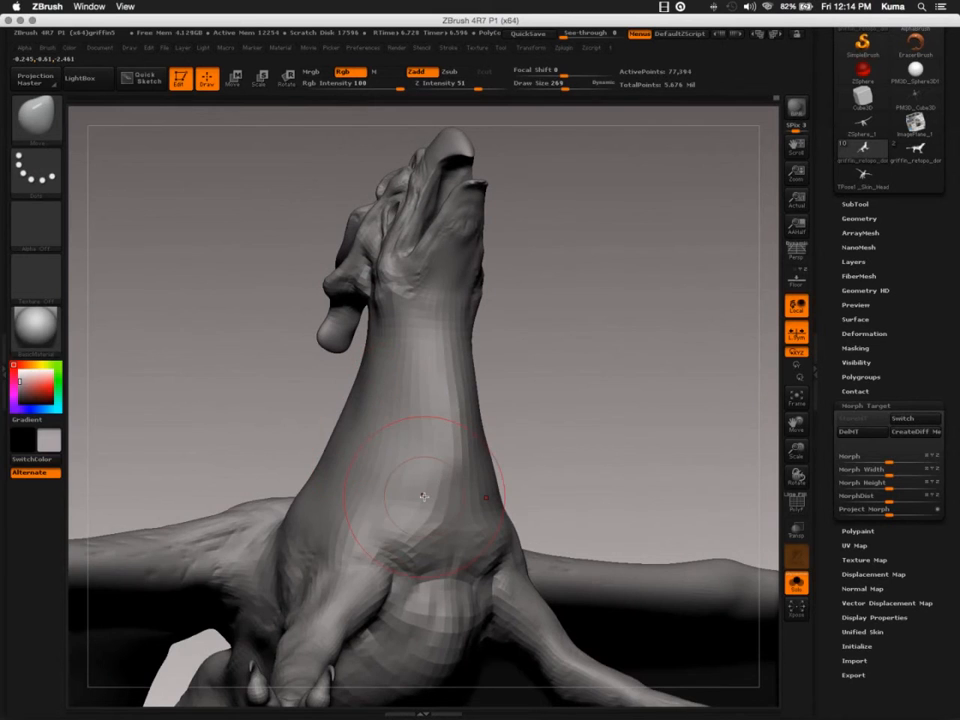
pyautogui.press('shift')
pyautogui.press('[')
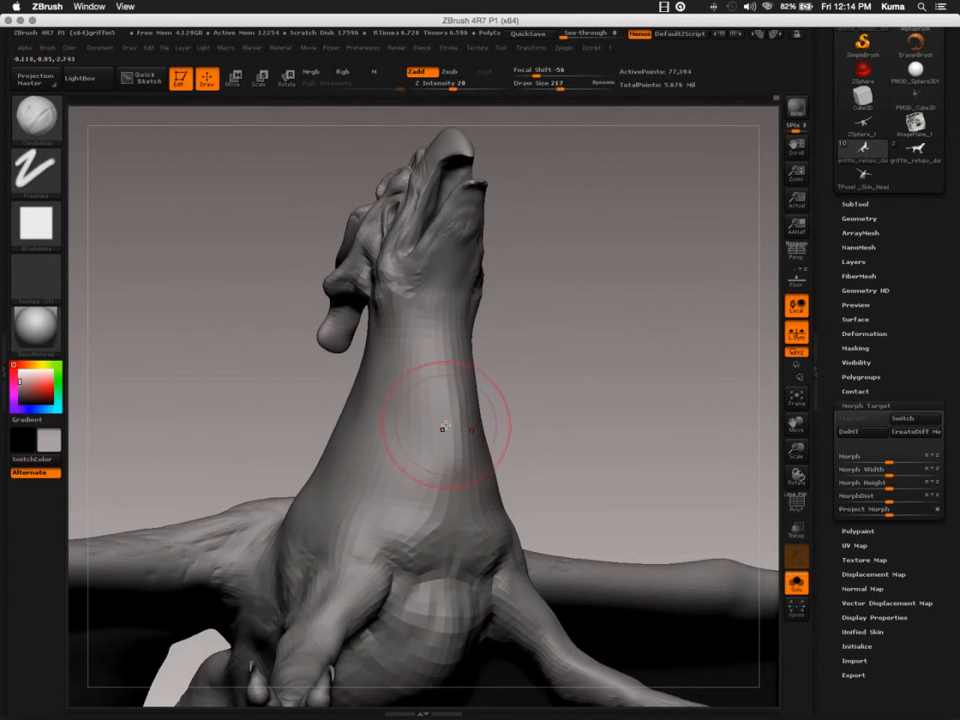
pyautogui.press('[')
pyautogui.moveTo(445, 383); pyautogui.dragTo(446, 445)
pyautogui.moveTo(409, 435); pyautogui.dragTo(424, 429, button='right')
pyautogui.moveTo(459, 330)
pyautogui.mouseDown()
pyautogui.moveTo(458, 470)
pyautogui.moveTo(437, 482)
pyautogui.mouseUp()
pyautogui.moveTo(450, 371); pyautogui.dragTo(450, 521)
pyautogui.moveTo(450, 456); pyautogui.dragTo(445, 525)
pyautogui.moveTo(460, 488)
pyautogui.mouseDown(button='right')
pyautogui.moveTo(403, 418)
pyautogui.moveTo(428, 503)
pyautogui.mouseUp(button='right')
pyautogui.moveTo(448, 497); pyautogui.dragTo(446, 342)
pyautogui.moveTo(454, 392)
pyautogui.mouseDown()
pyautogui.moveTo(440, 561)
pyautogui.moveTo(437, 511)
pyautogui.mouseUp()
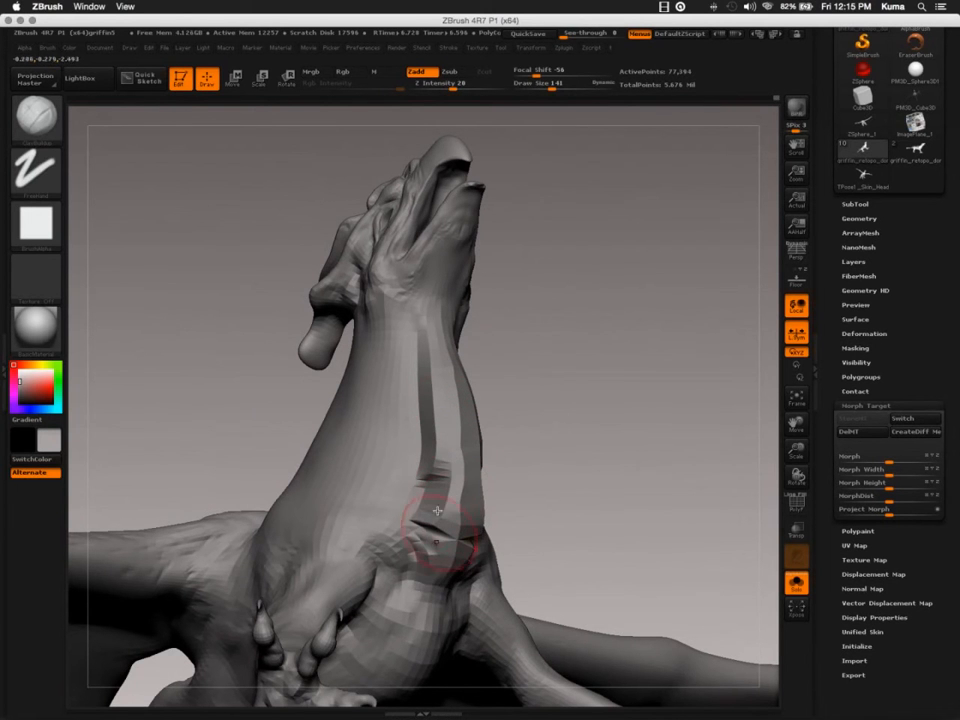
# - Build up clay strokes around the side and back of the neck's base, where it meets the shoulders
pyautogui.moveTo(398, 490)
pyautogui.mouseDown(button='right')
pyautogui.moveTo(296, 437)
pyautogui.moveTo(328, 455)
pyautogui.moveTo(322, 474)
pyautogui.moveTo(339, 504)
pyautogui.mouseUp(button='right')
pyautogui.moveTo(339, 504)
pyautogui.mouseDown()
pyautogui.moveTo(349, 519)
pyautogui.moveTo(403, 542)
pyautogui.moveTo(459, 544)
pyautogui.mouseUp()
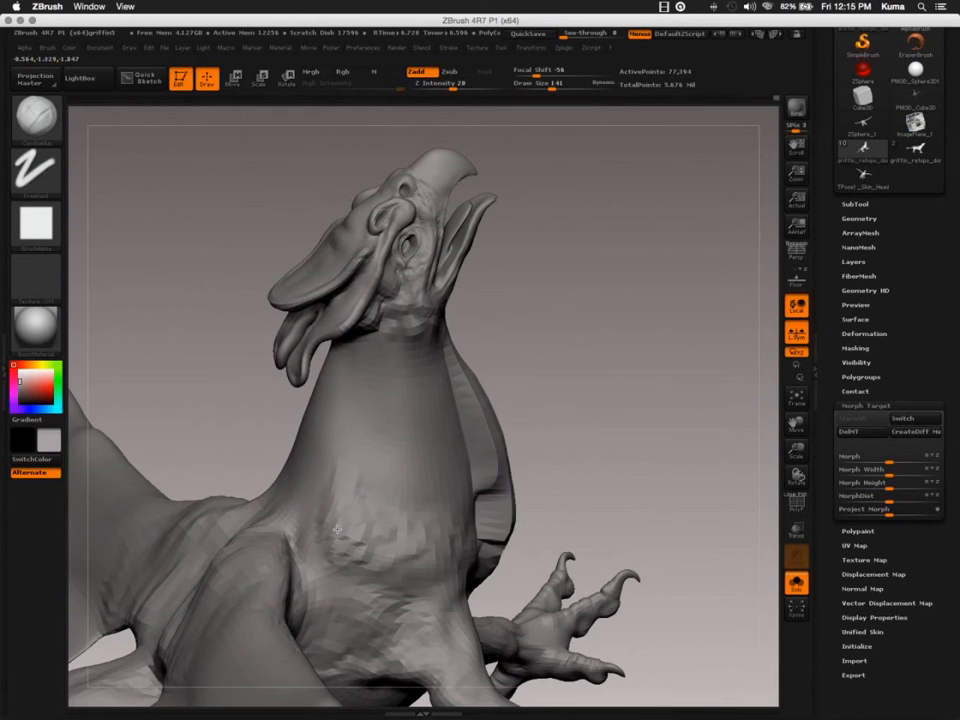
pyautogui.moveTo(317, 467); pyautogui.dragTo(326, 521, button='right')
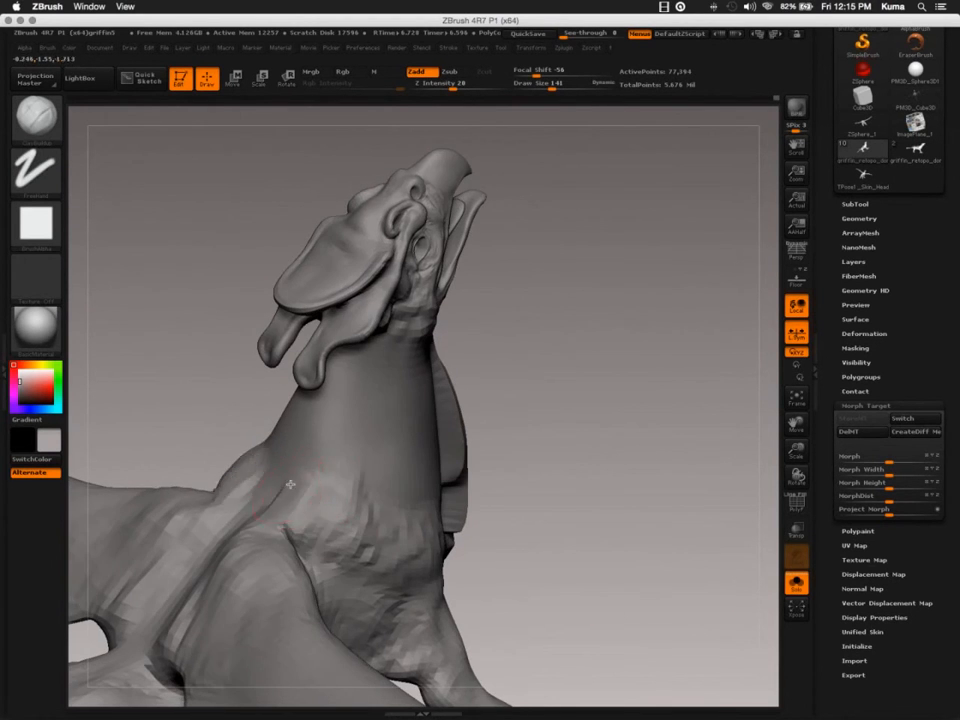
pyautogui.moveTo(290, 484); pyautogui.dragTo(225, 512)
pyautogui.moveTo(215, 480); pyautogui.dragTo(262, 465, button='right')
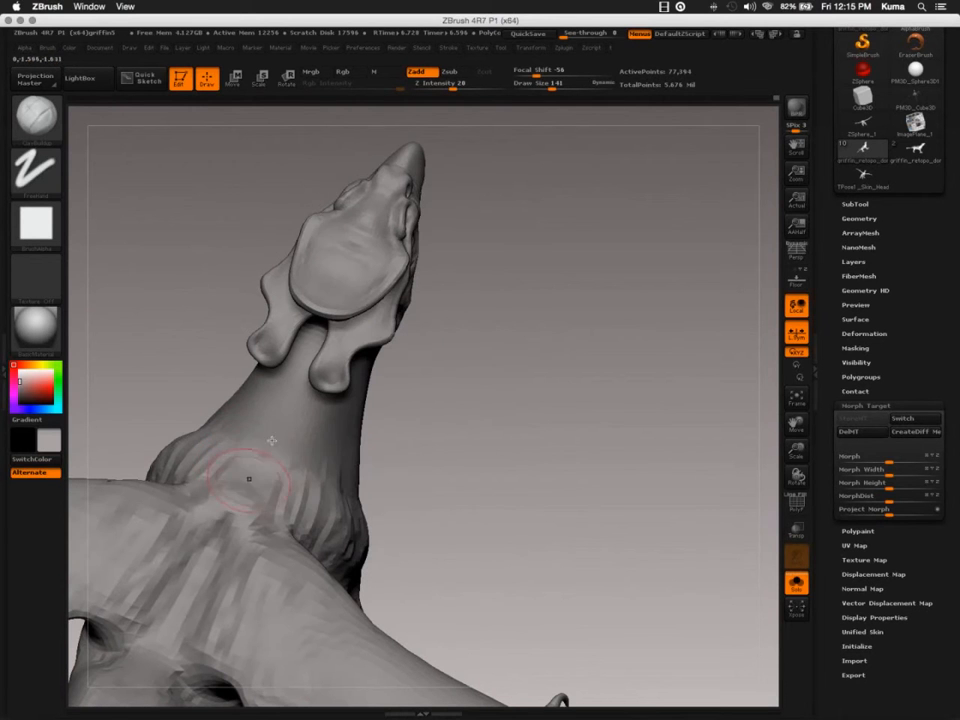
pyautogui.moveTo(272, 441); pyautogui.dragTo(216, 467)
pyautogui.moveTo(255, 416); pyautogui.dragTo(200, 448)
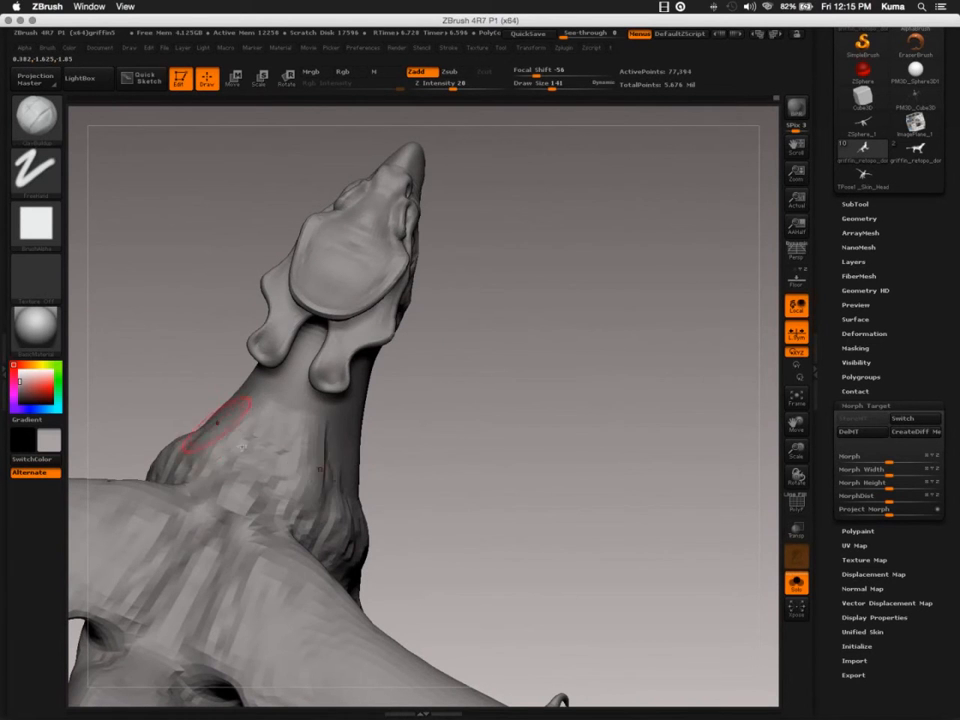
# - Add lengthwise clay strokes along the side of the neck from below the head toward the chest
pyautogui.moveTo(241, 447); pyautogui.dragTo(285, 436, button='right')
pyautogui.moveTo(228, 367); pyautogui.dragTo(192, 415)
pyautogui.moveTo(200, 358); pyautogui.dragTo(101, 409)
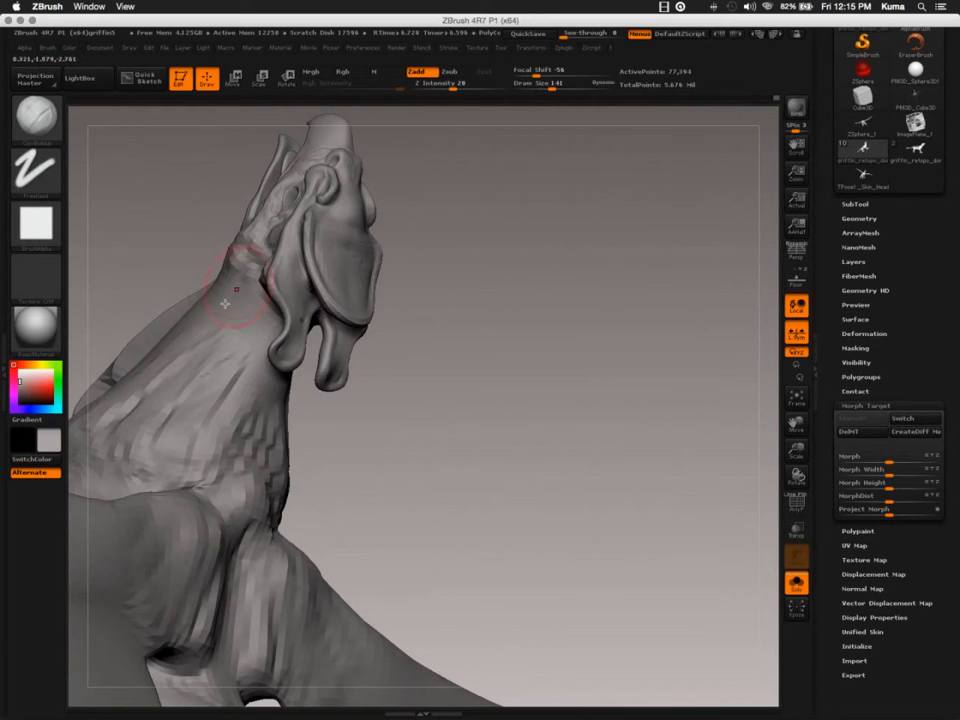
pyautogui.moveTo(225, 303)
pyautogui.mouseDown(button='right')
pyautogui.moveTo(216, 371)
pyautogui.moveTo(206, 366)
pyautogui.moveTo(279, 371)
pyautogui.mouseUp(button='right')
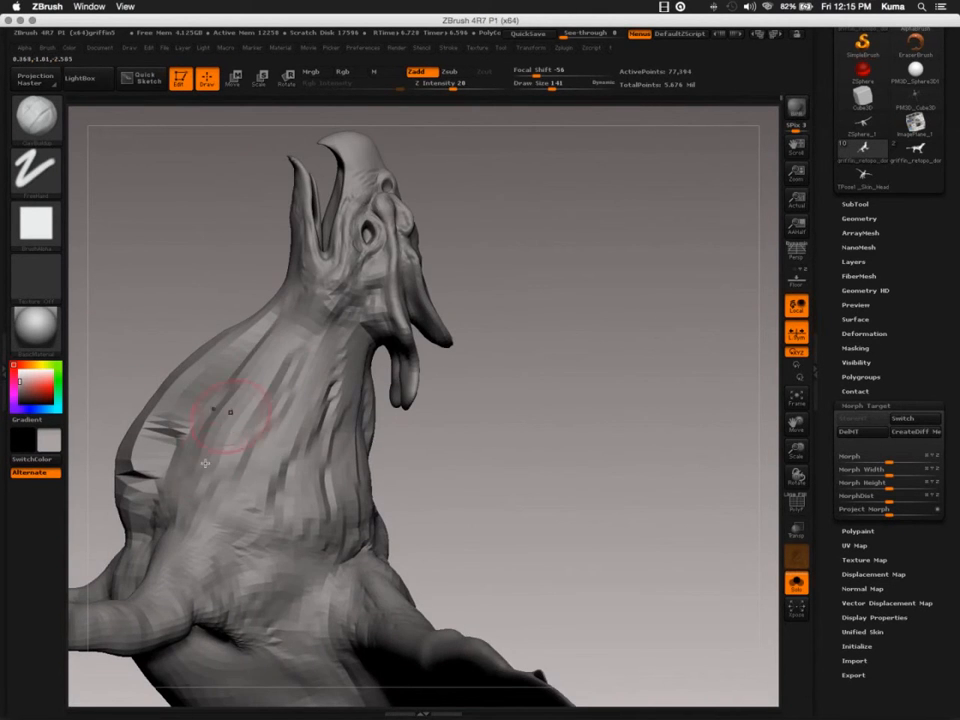
pyautogui.moveTo(287, 467); pyautogui.dragTo(328, 483, button='right')
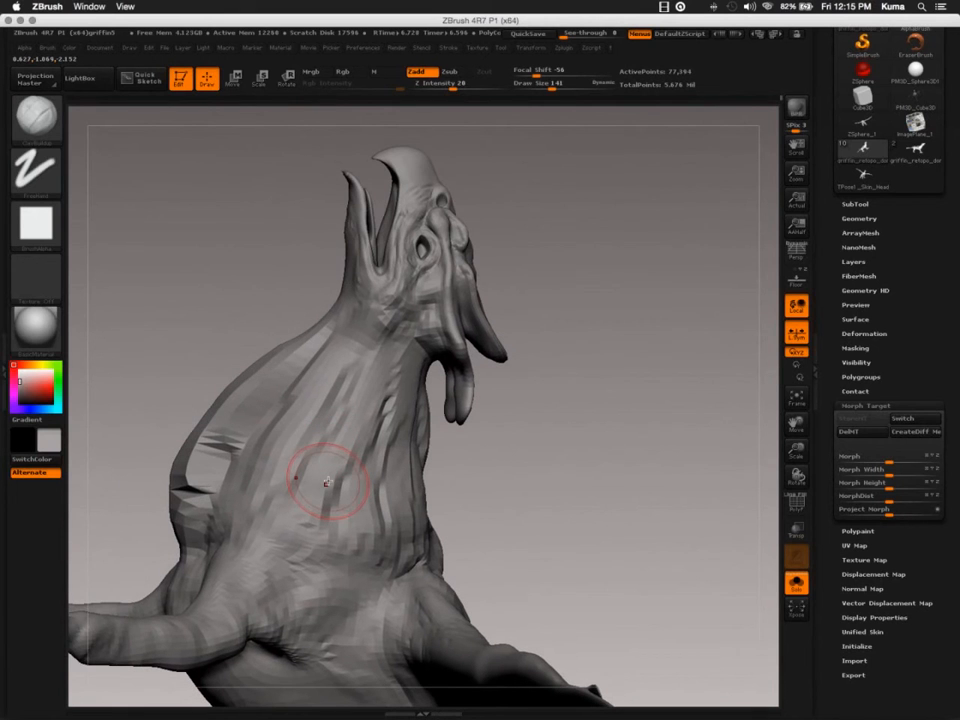
# - Switch the neck to its other morph target shape and undo the clay strokes around the neck's back and base
pyautogui.click(899, 419)
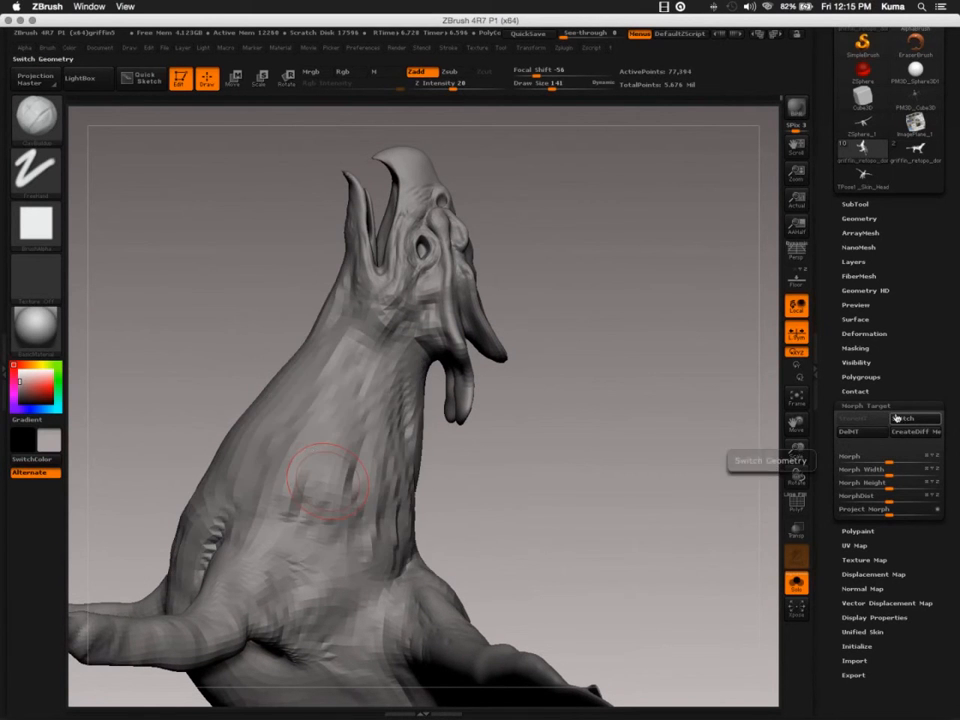
pyautogui.moveTo(345, 495)
pyautogui.mouseDown(button='right')
pyautogui.moveTo(292, 484)
pyautogui.moveTo(321, 561)
pyautogui.moveTo(276, 467)
pyautogui.moveTo(242, 480)
pyautogui.moveTo(292, 492)
pyautogui.mouseUp(button='right')
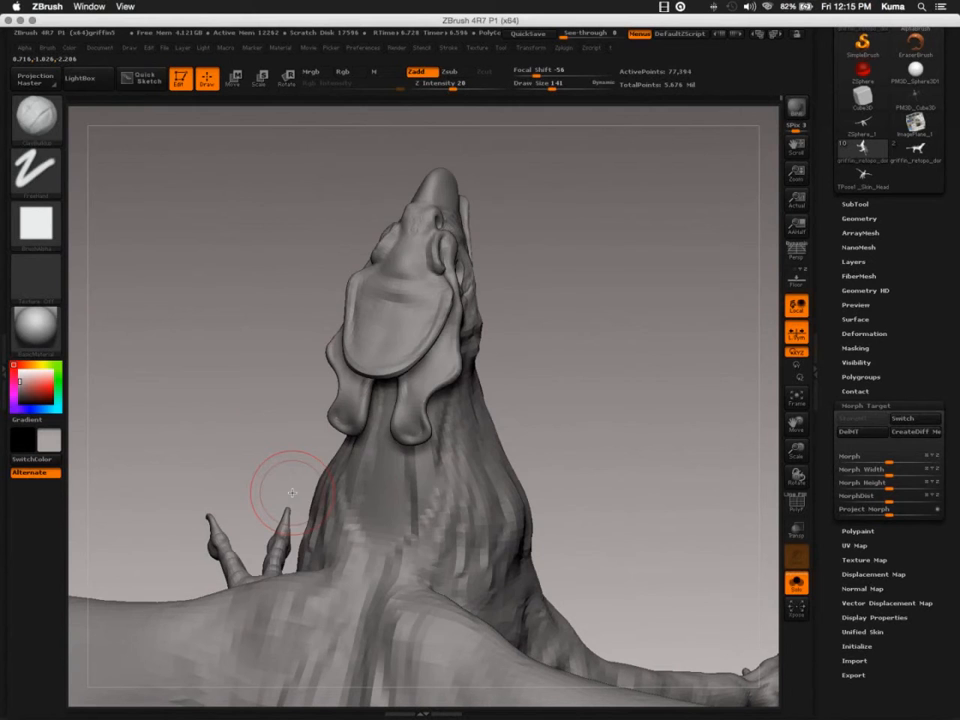
pyautogui.hotkey('ctrl', 'z')
pyautogui.hotkey('ctrl', 'z')
pyautogui.hotkey('ctrl', 'z')
pyautogui.hotkey('ctrl', 'z')
pyautogui.hotkey('ctrl', 'z')
pyautogui.hotkey('ctrl', 'z')
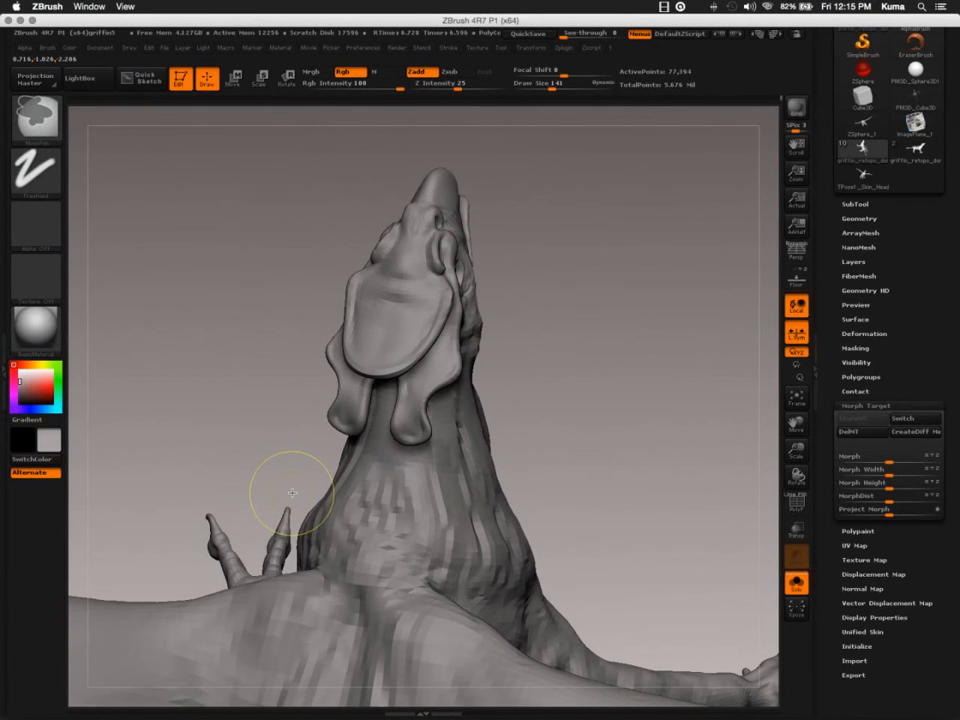
pyautogui.hotkey('ctrl', 'z')
pyautogui.hotkey('ctrl', 'z')
pyautogui.hotkey('ctrl', 'z')
pyautogui.hotkey('ctrl', 'z')
pyautogui.hotkey('ctrl', 'z')
pyautogui.hotkey('ctrl', 'z')
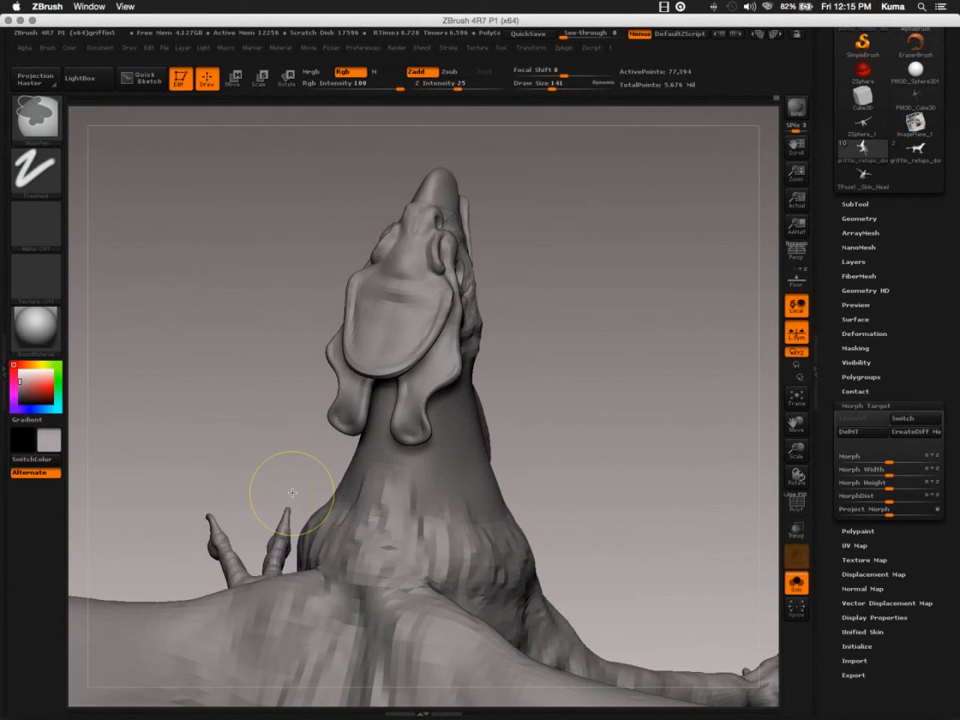
pyautogui.hotkey('ctrl', 'z')
pyautogui.hotkey('ctrl', 'z')
pyautogui.hotkey('ctrl', 'z')
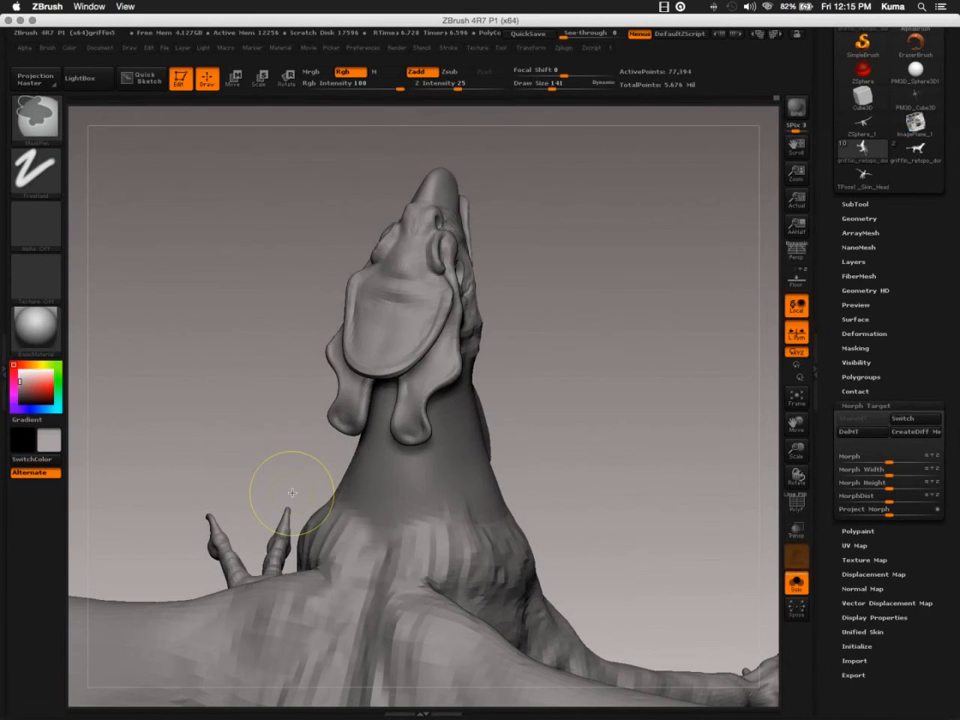
pyautogui.hotkey('ctrl', 'z')
pyautogui.hotkey('ctrl', 'z')
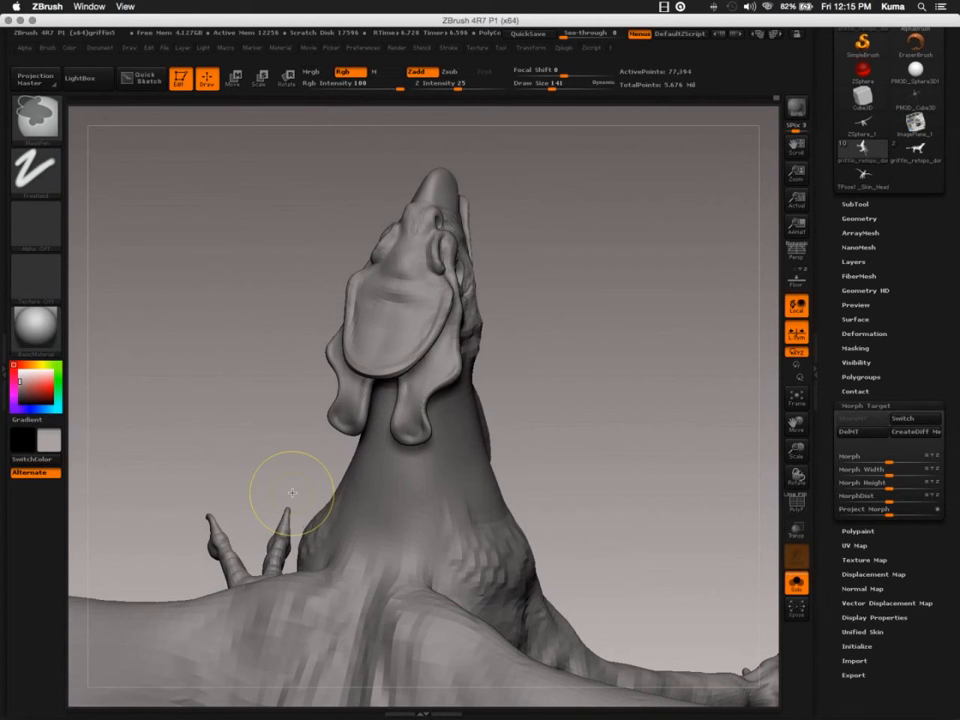
pyautogui.hotkey('ctrl', 'z')
pyautogui.hotkey('ctrl', 'z')
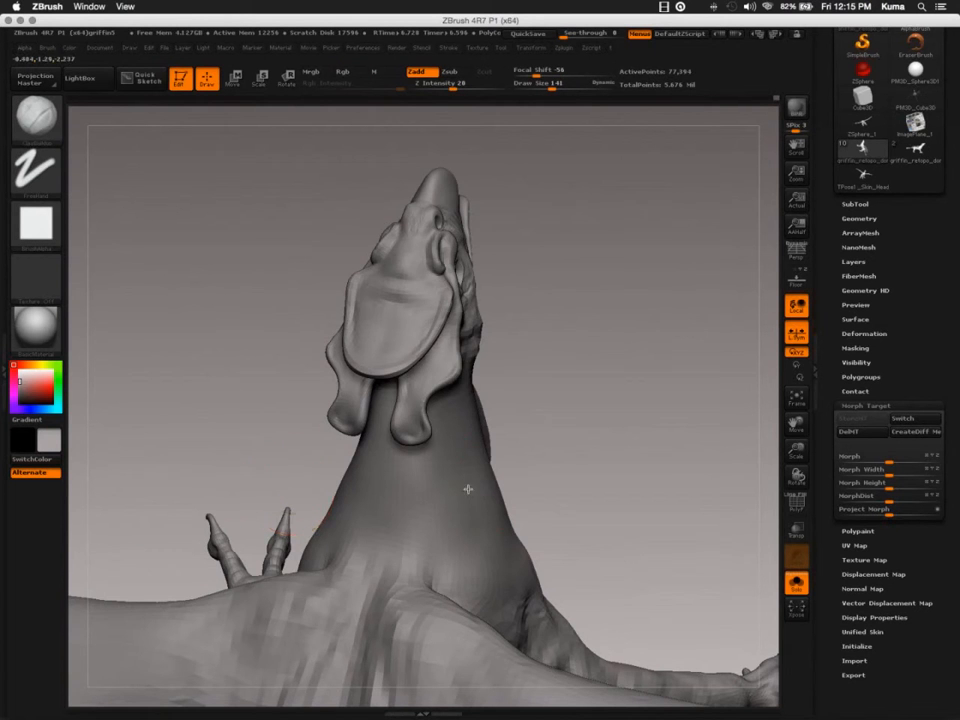
# - Undo the remaining clay strokes down the front of the throat until the neck's original smooth shape is restored
pyautogui.moveTo(468, 489); pyautogui.dragTo(446, 514, button='right')
pyautogui.hotkey('ctrl', 'z')
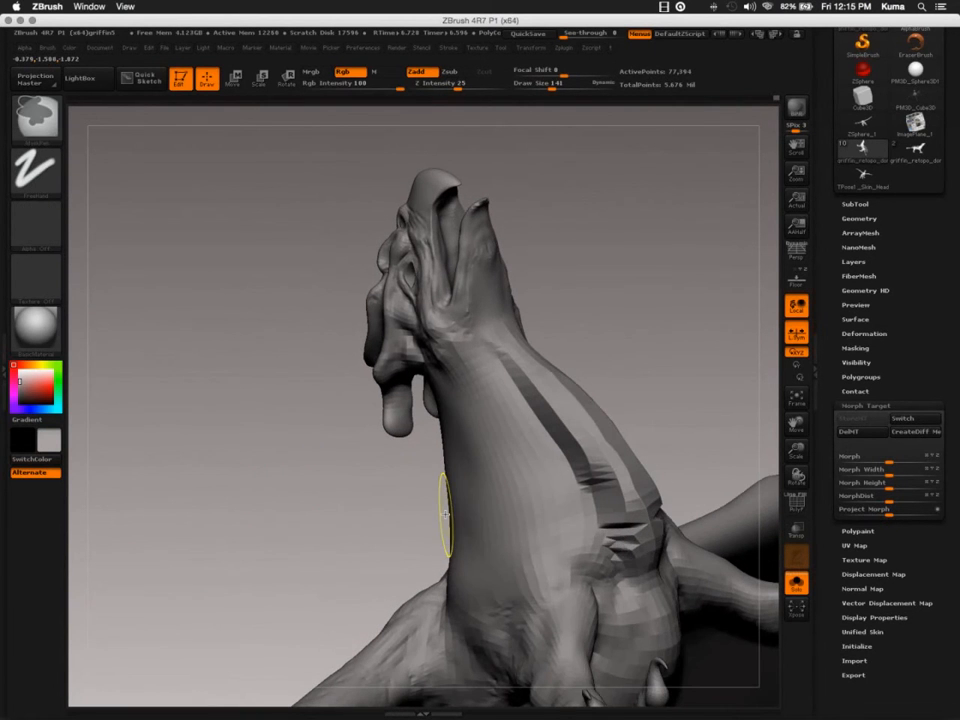
pyautogui.hotkey('ctrl', 'z')
pyautogui.hotkey('ctrl', 'z')
pyautogui.hotkey('ctrl', 'z')
pyautogui.hotkey('ctrl', 'z')
pyautogui.hotkey('ctrl', 'z')
pyautogui.hotkey('ctrl', 'z')
pyautogui.hotkey('ctrl', 'z')
pyautogui.hotkey('ctrl', 'z')
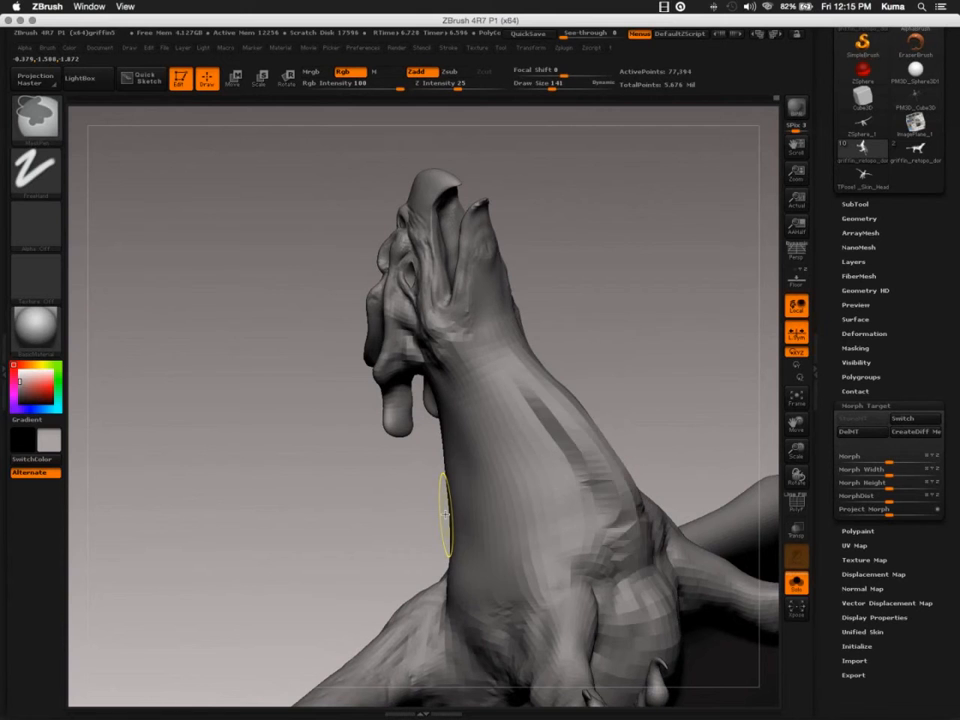
pyautogui.hotkey('ctrl', 'z')
pyautogui.hotkey('ctrl', 'z')
pyautogui.hotkey('ctrl', 'z')
pyautogui.hotkey('ctrl', 'z')
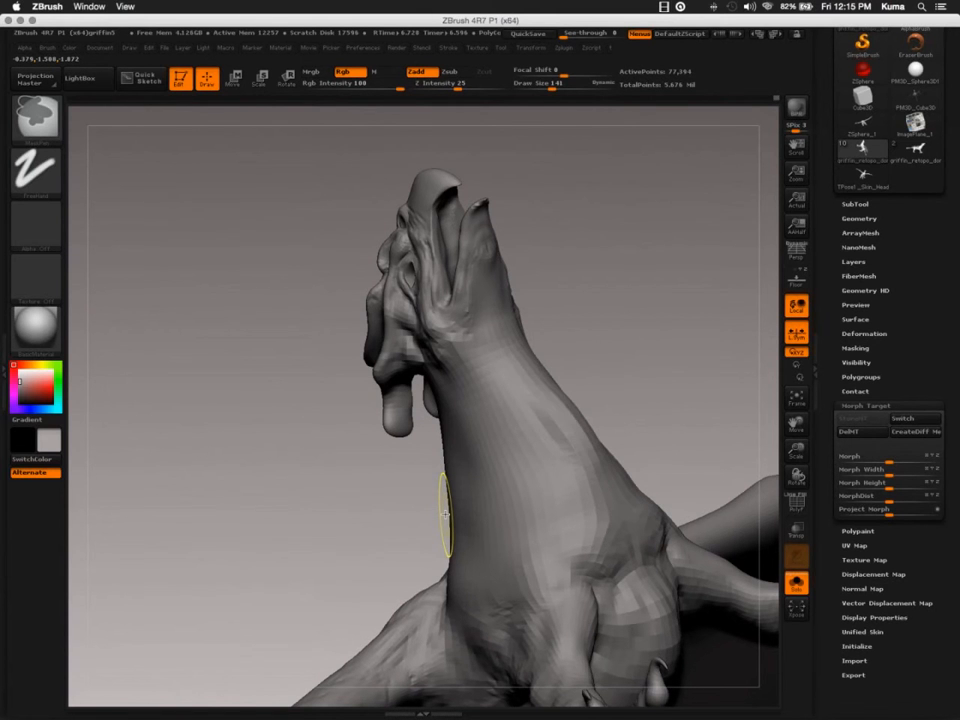
pyautogui.press('shift')
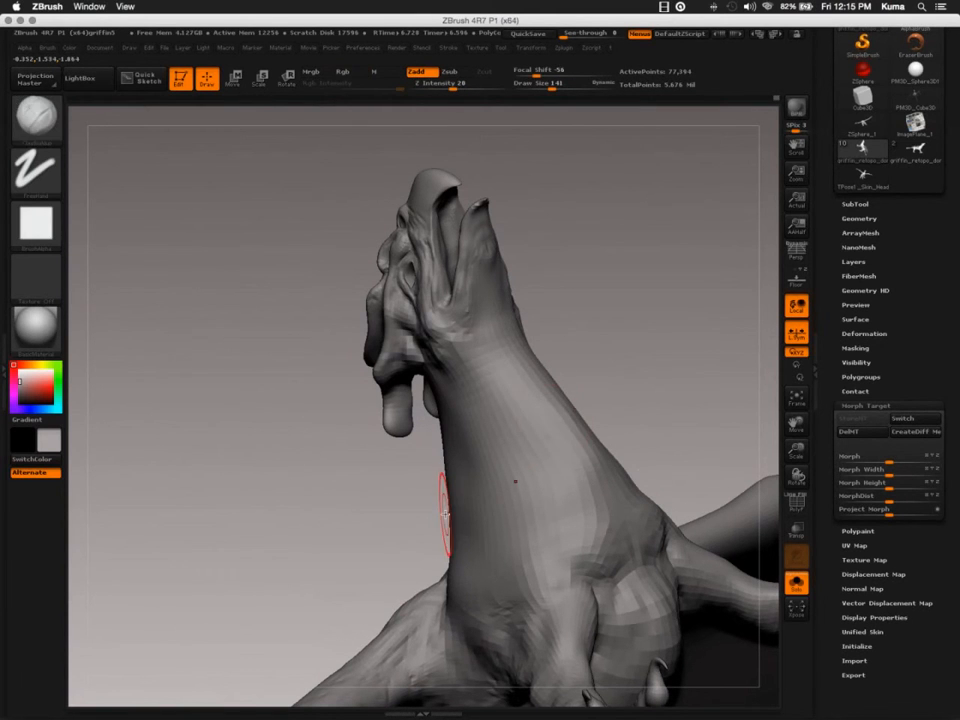
# - Reset the morph target on the restored neck and lower the griffin mesh by three subdivision levels
pyautogui.click(857, 434)
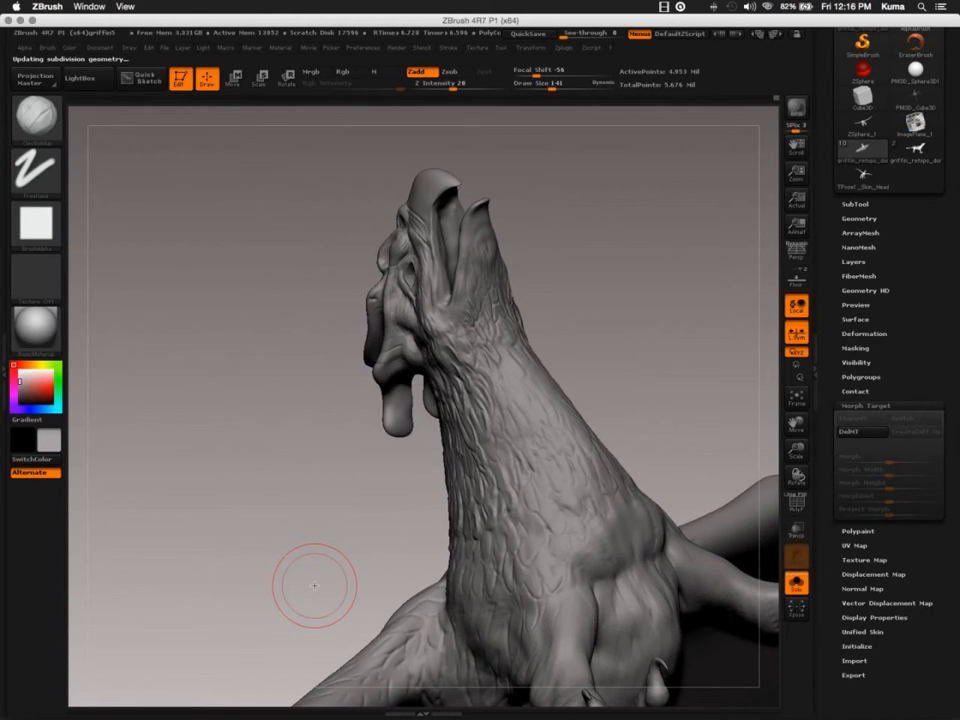
pyautogui.press('shift')
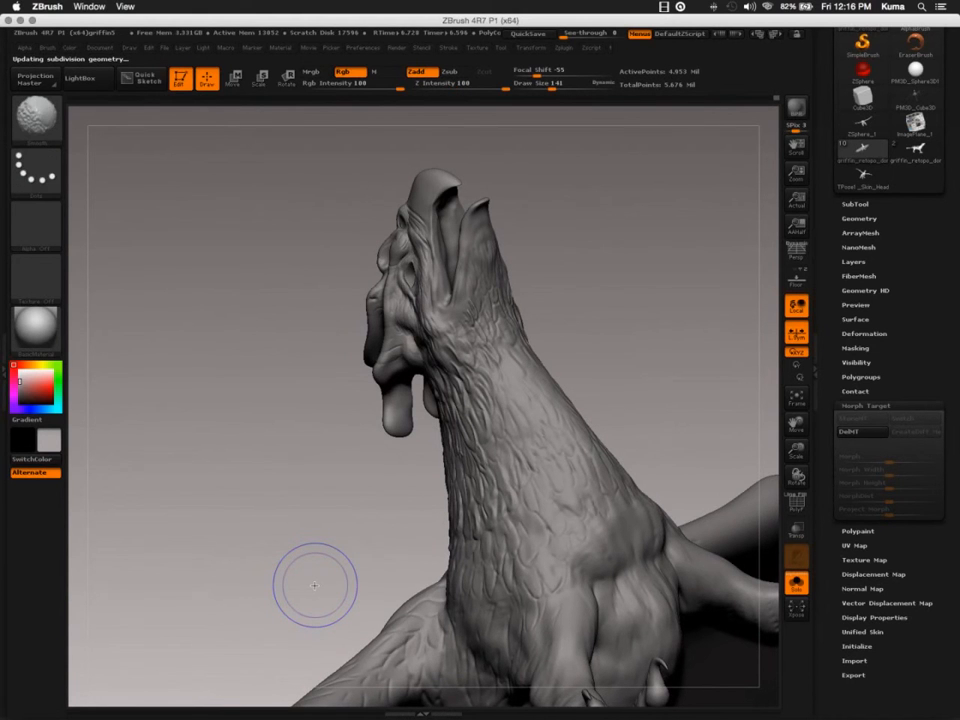
pyautogui.hotkey('shift', 'd')
pyautogui.hotkey('shift', 'd')
pyautogui.hotkey('shift', 'd')
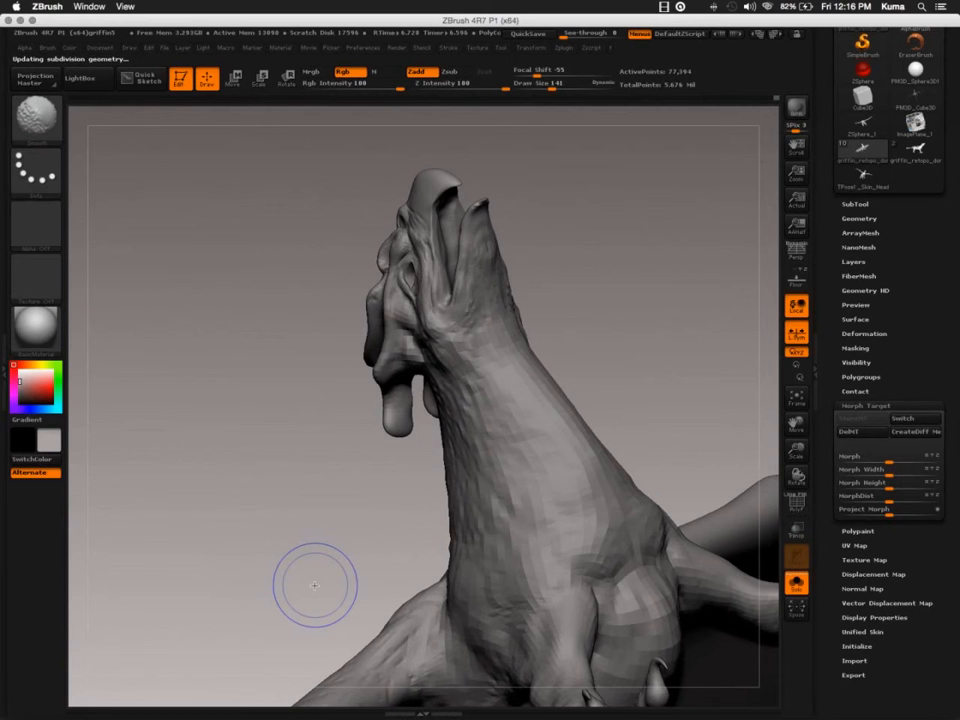
# - Build up long ClayBuildup strokes at draw size 133 from under the jaw down the throat to the chest
pyautogui.moveTo(490, 472)
pyautogui.mouseDown(button='right')
pyautogui.moveTo(424, 524)
pyautogui.moveTo(437, 461)
pyautogui.moveTo(424, 459)
pyautogui.moveTo(448, 368)
pyautogui.moveTo(477, 354)
pyautogui.mouseUp(button='right')
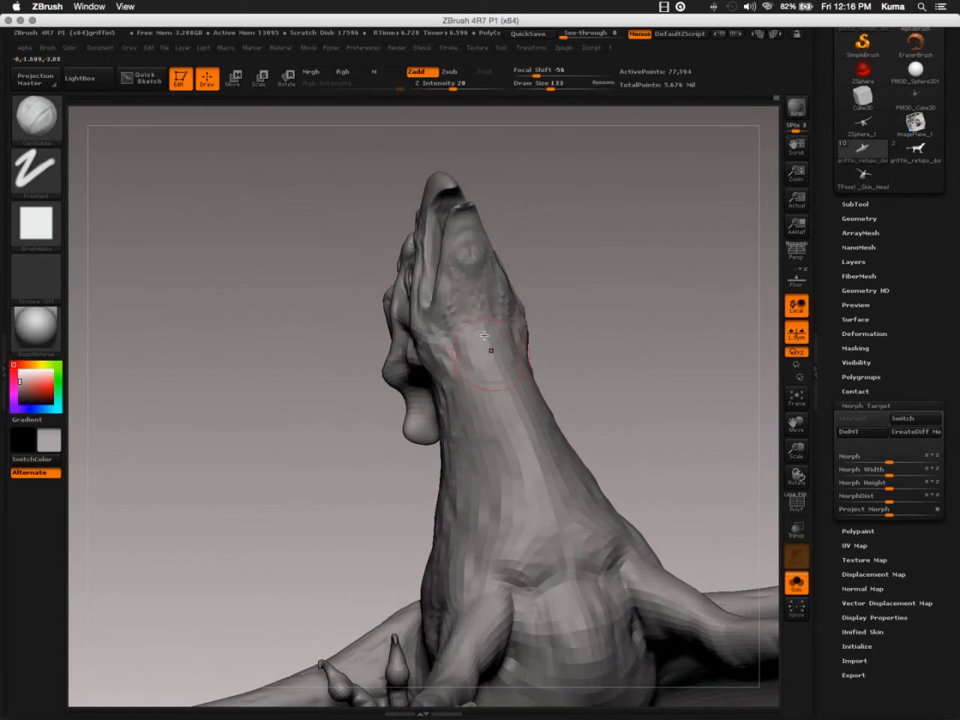
pyautogui.moveTo(485, 338)
pyautogui.mouseDown()
pyautogui.moveTo(562, 540)
pyautogui.moveTo(561, 529)
pyautogui.mouseUp()
pyautogui.moveTo(515, 428); pyautogui.dragTo(560, 575)
pyautogui.moveTo(520, 450); pyautogui.dragTo(568, 585)
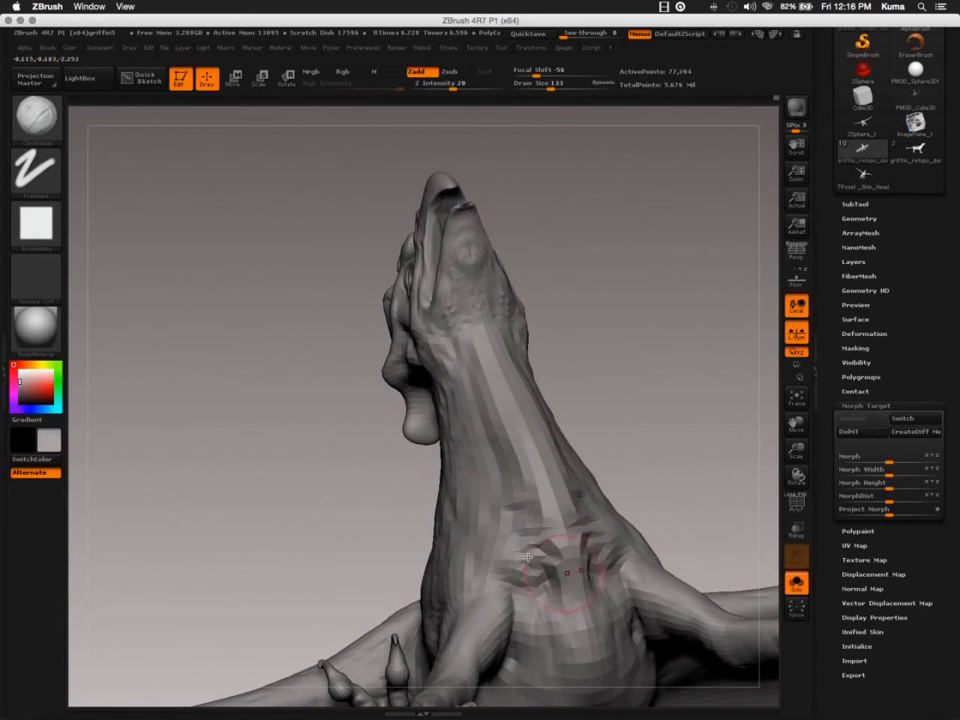
# - Add lengthwise clay strokes along the side of the neck, from behind the head down to the shoulder
pyautogui.moveTo(528, 556); pyautogui.dragTo(431, 372, button='right')
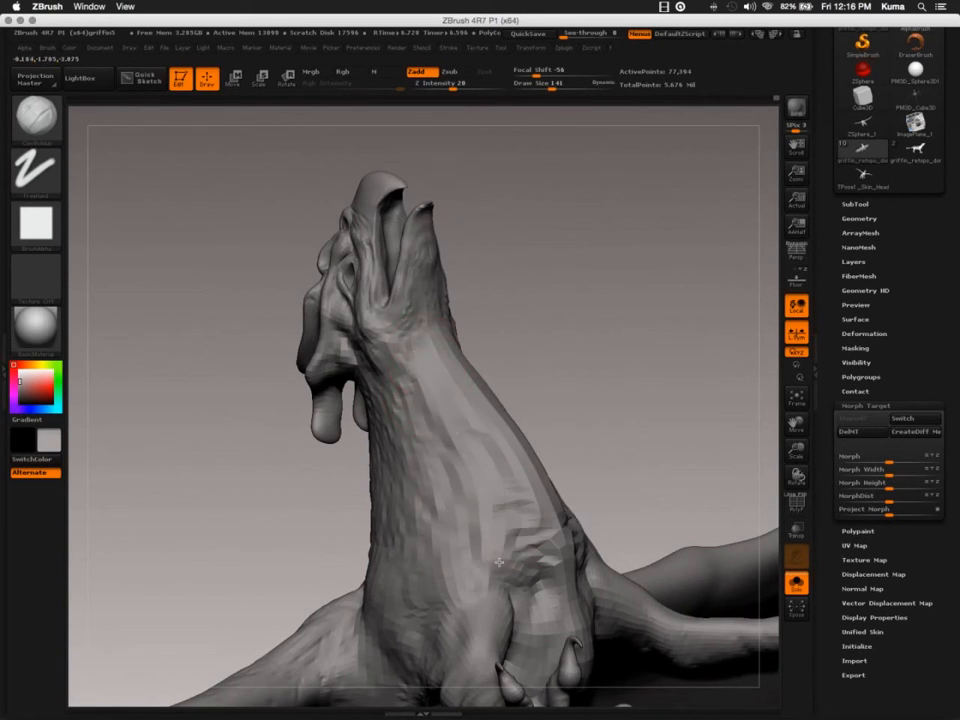
pyautogui.moveTo(461, 514)
pyautogui.mouseDown(button='right')
pyautogui.moveTo(418, 461)
pyautogui.moveTo(433, 495)
pyautogui.mouseUp(button='right')
pyautogui.moveTo(382, 425); pyautogui.dragTo(425, 600)
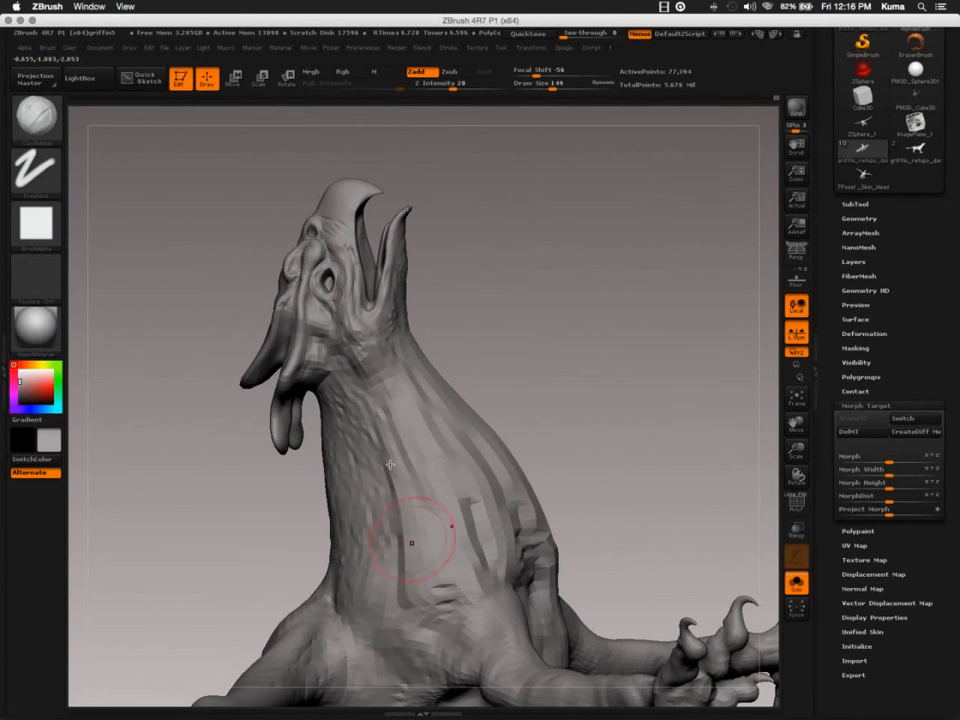
pyautogui.moveTo(385, 458); pyautogui.dragTo(400, 625)
pyautogui.moveTo(390, 583); pyautogui.dragTo(369, 536, button='right')
pyautogui.moveTo(325, 408); pyautogui.dragTo(350, 610)
pyautogui.moveTo(355, 420); pyautogui.dragTo(388, 565)
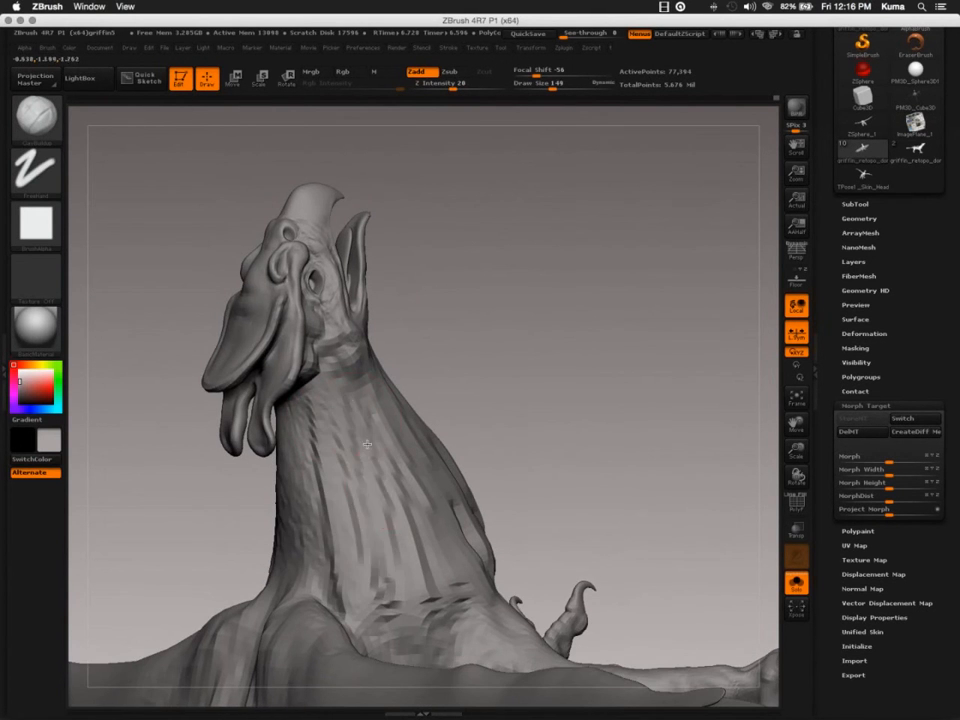
pyautogui.moveTo(352, 398); pyautogui.dragTo(392, 565)
# - Sculpt clay strokes down the back of the neck, from beneath the head crest to the upper back
pyautogui.moveTo(300, 531)
pyautogui.mouseDown(button='right')
pyautogui.moveTo(279, 538)
pyautogui.moveTo(408, 452)
pyautogui.mouseUp(button='right')
pyautogui.moveTo(398, 425)
pyautogui.mouseDown()
pyautogui.moveTo(398, 570)
pyautogui.moveTo(408, 570)
pyautogui.mouseUp()
pyautogui.moveTo(395, 475); pyautogui.dragTo(393, 620)
pyautogui.moveTo(358, 435); pyautogui.dragTo(345, 545)
pyautogui.moveTo(349, 481); pyautogui.dragTo(345, 535)
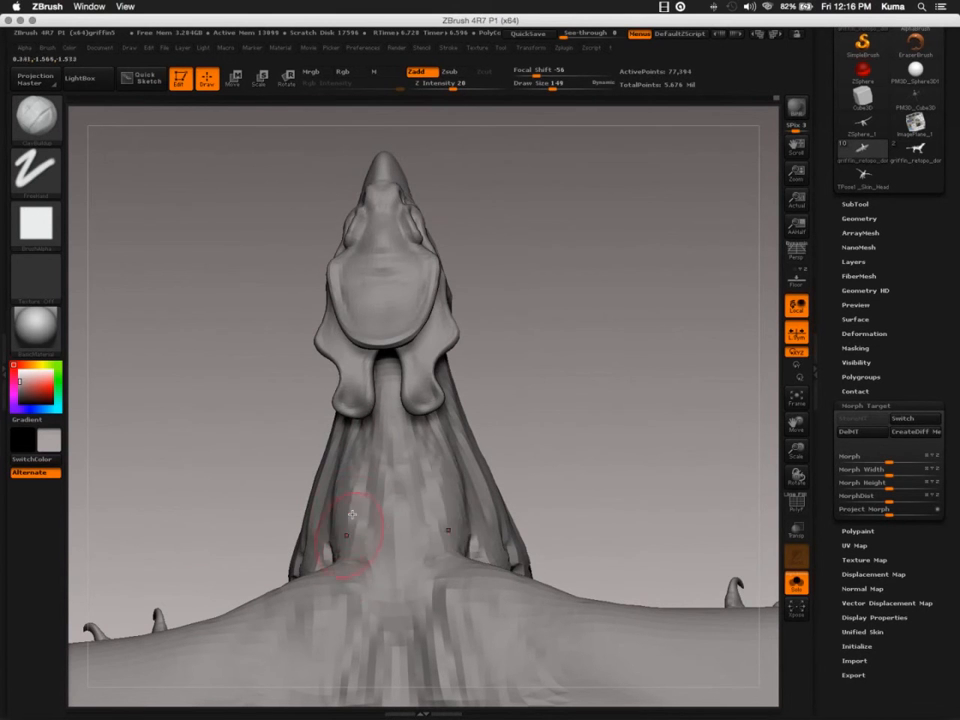
pyautogui.moveTo(330, 482); pyautogui.dragTo(390, 475, button='right')
pyautogui.moveTo(312, 445)
pyautogui.mouseDown()
pyautogui.moveTo(326, 495)
pyautogui.moveTo(322, 535)
pyautogui.mouseUp()
pyautogui.moveTo(322, 535); pyautogui.dragTo(333, 514, button='right')
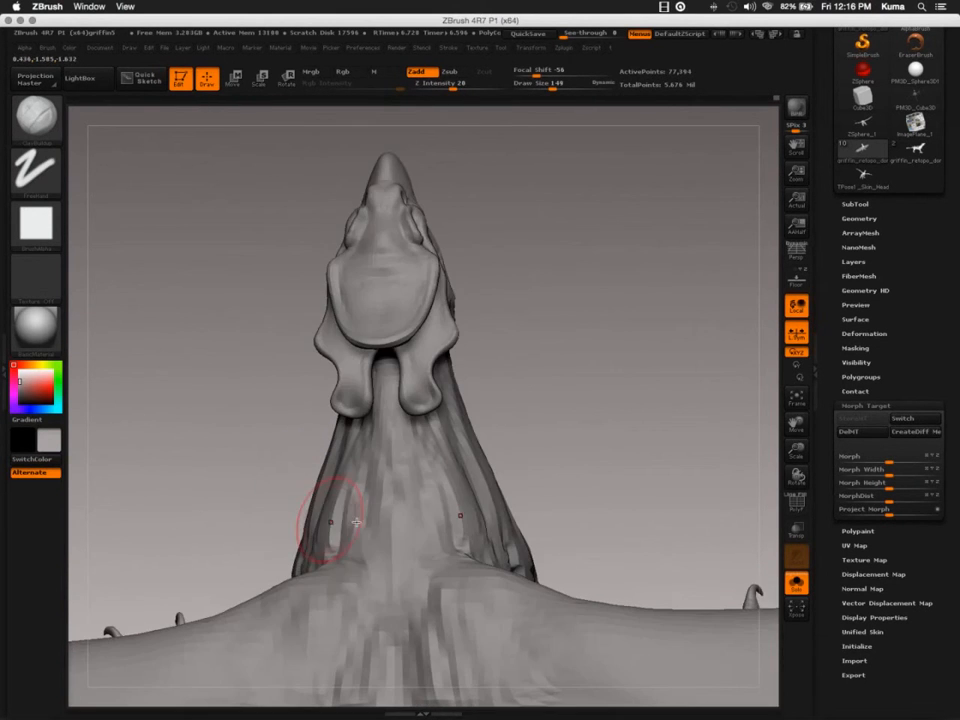
# - Extend clay strokes from the base of the neck across the upper back toward the shoulder
pyautogui.moveTo(391, 559); pyautogui.dragTo(393, 433, button='right')
pyautogui.moveTo(370, 487); pyautogui.dragTo(316, 466)
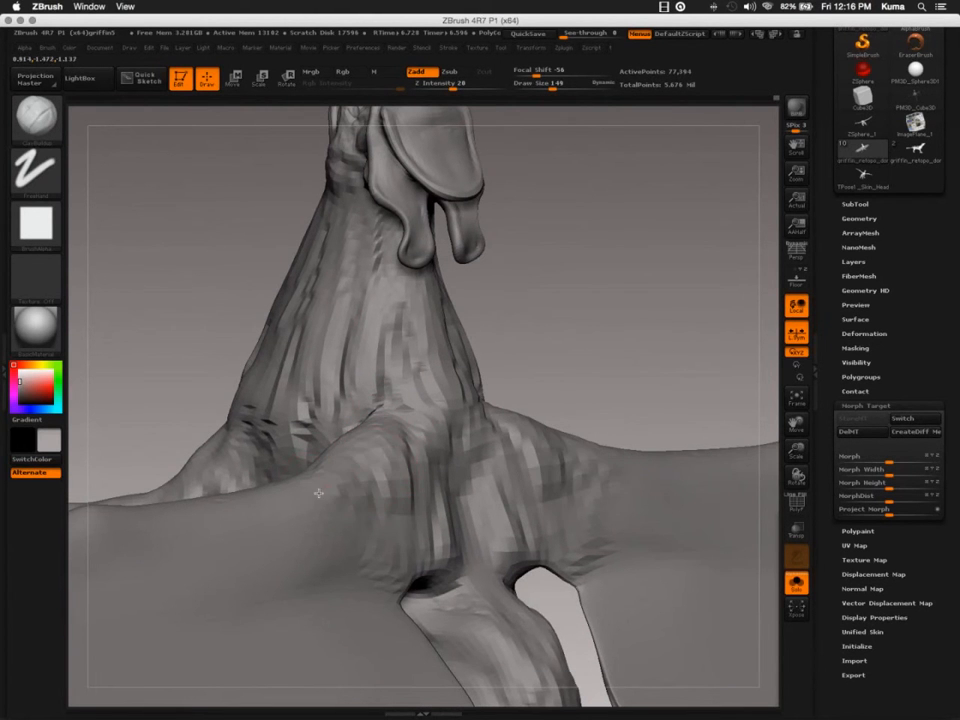
pyautogui.moveTo(388, 385)
pyautogui.mouseDown()
pyautogui.moveTo(411, 476)
pyautogui.moveTo(352, 523)
pyautogui.moveTo(322, 500)
pyautogui.mouseUp()
# - Reduce the brush draw size and add clay from the lower jaw down the throat onto the chest bulge
pyautogui.moveTo(333, 472)
pyautogui.mouseDown(button='right')
pyautogui.moveTo(443, 408)
pyautogui.moveTo(452, 350)
pyautogui.moveTo(439, 272)
pyautogui.mouseUp(button='right')
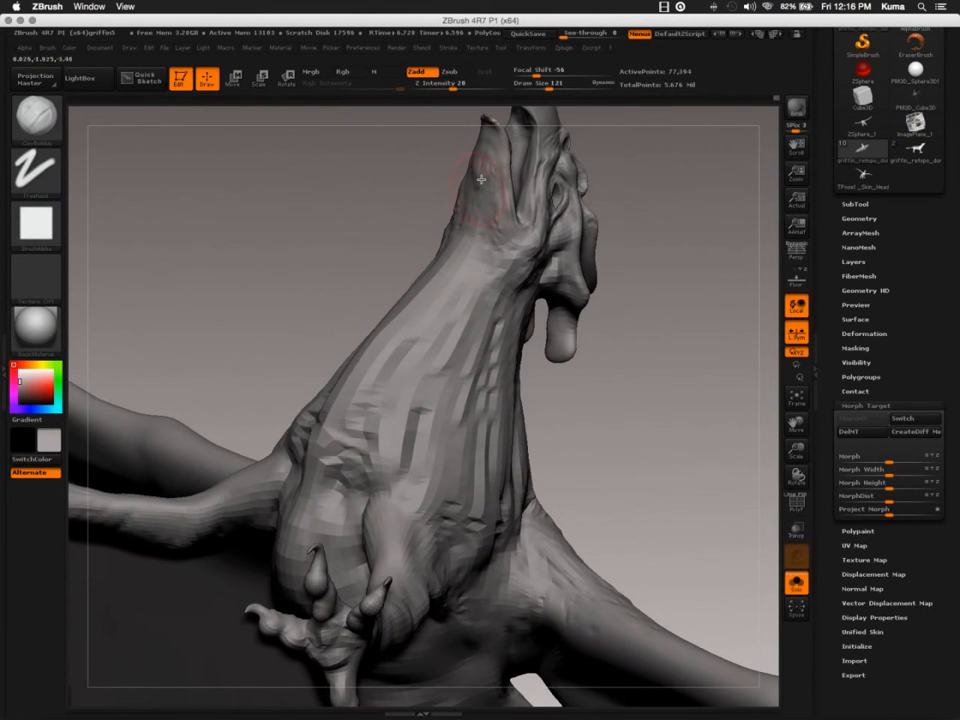
pyautogui.moveTo(483, 176)
pyautogui.mouseDown()
pyautogui.moveTo(464, 240)
pyautogui.moveTo(482, 219)
pyautogui.moveTo(462, 252)
pyautogui.moveTo(356, 384)
pyautogui.mouseUp()
pyautogui.moveTo(390, 317); pyautogui.dragTo(298, 512)
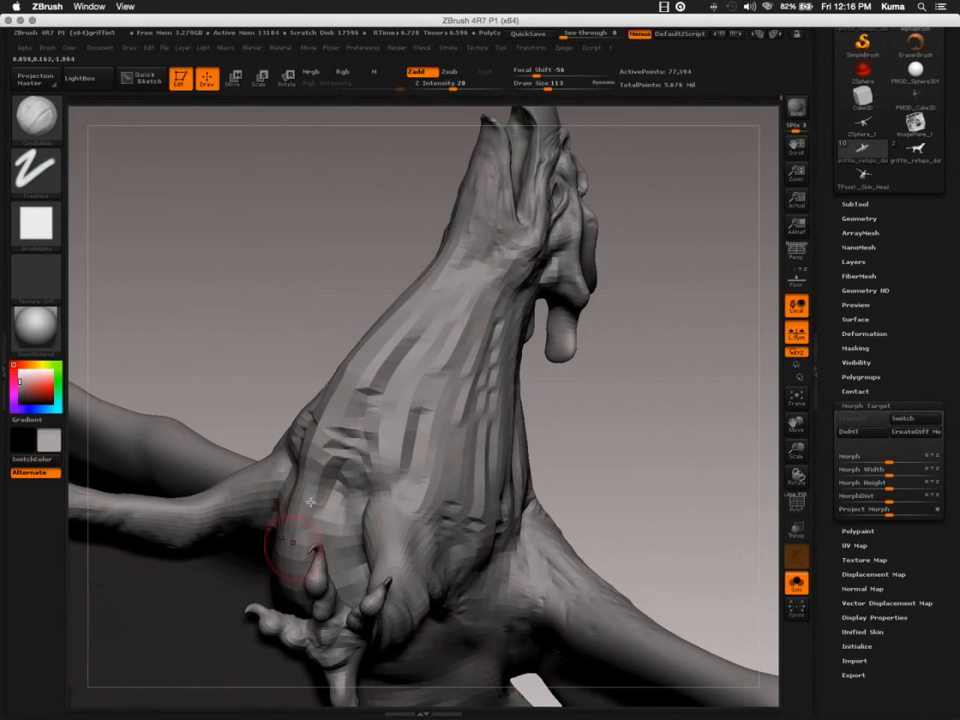
# - Try the Morph amount between the two neck shapes and switch the geometry to the stored smooth neck
pyautogui.moveTo(296, 546); pyautogui.dragTo(305, 412, button='right')
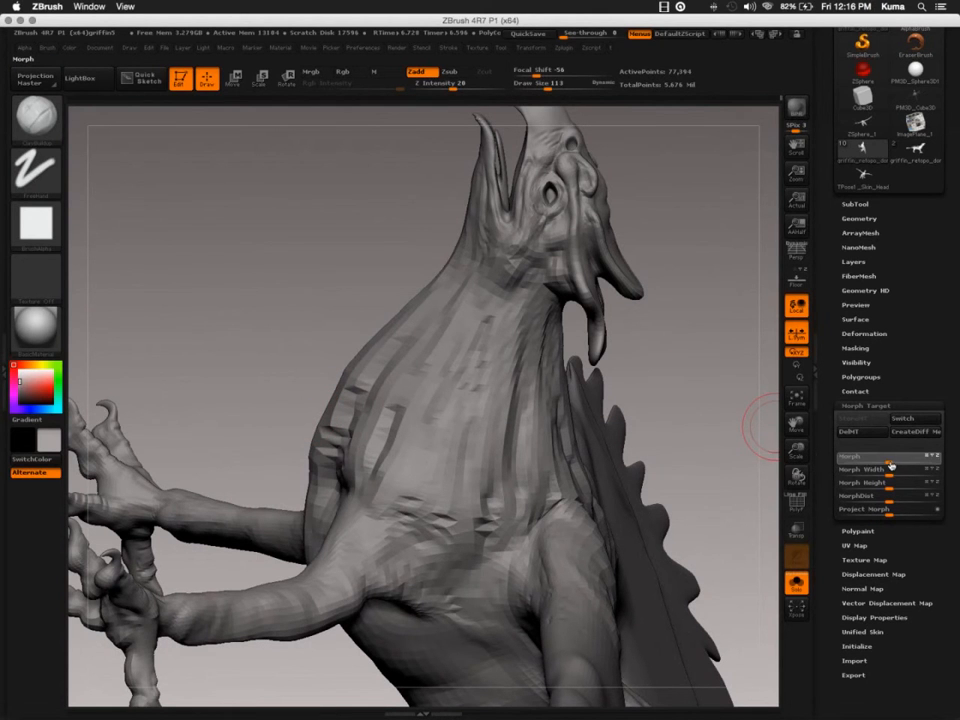
pyautogui.moveTo(891, 466); pyautogui.dragTo(889, 467)
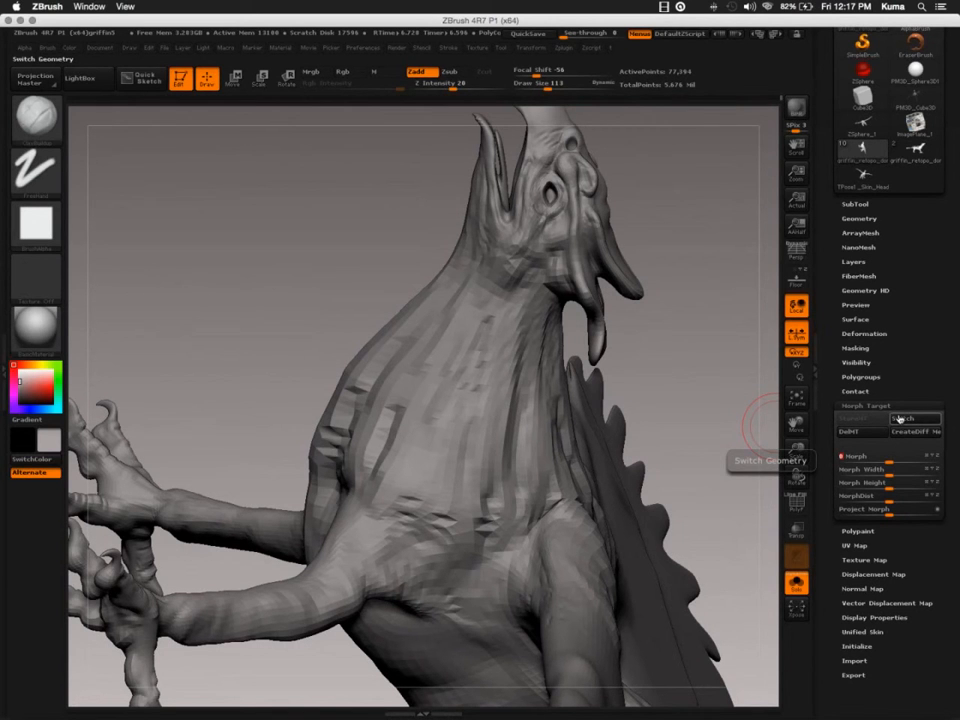
pyautogui.click(899, 419)
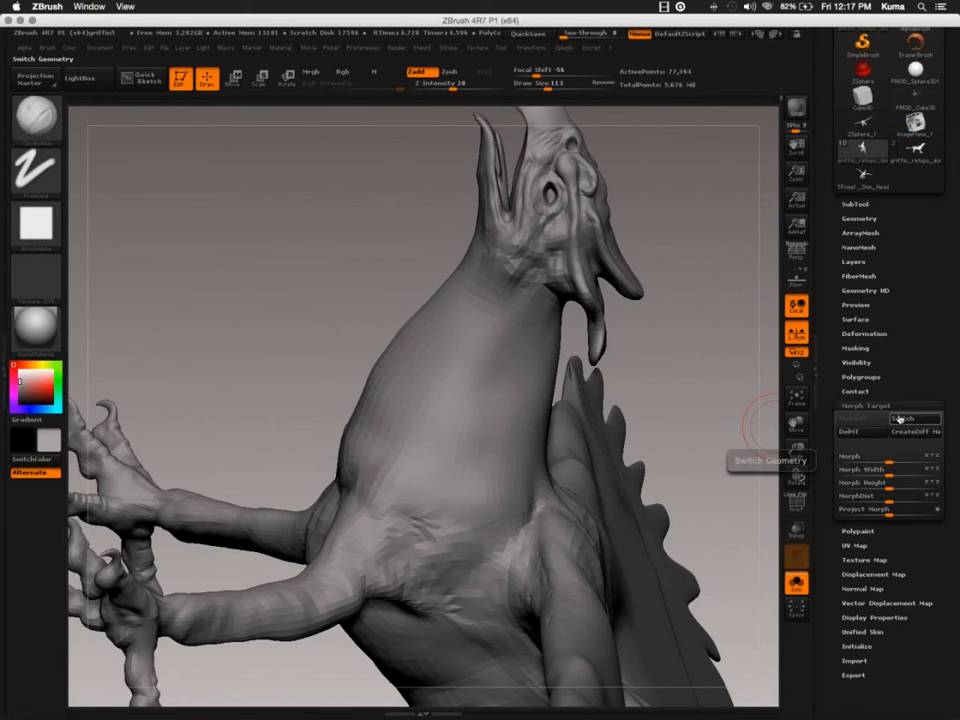
# - Preview FiberMesh fibers on the griffin and make them MorphTarget Guided
pyautogui.click(861, 277)
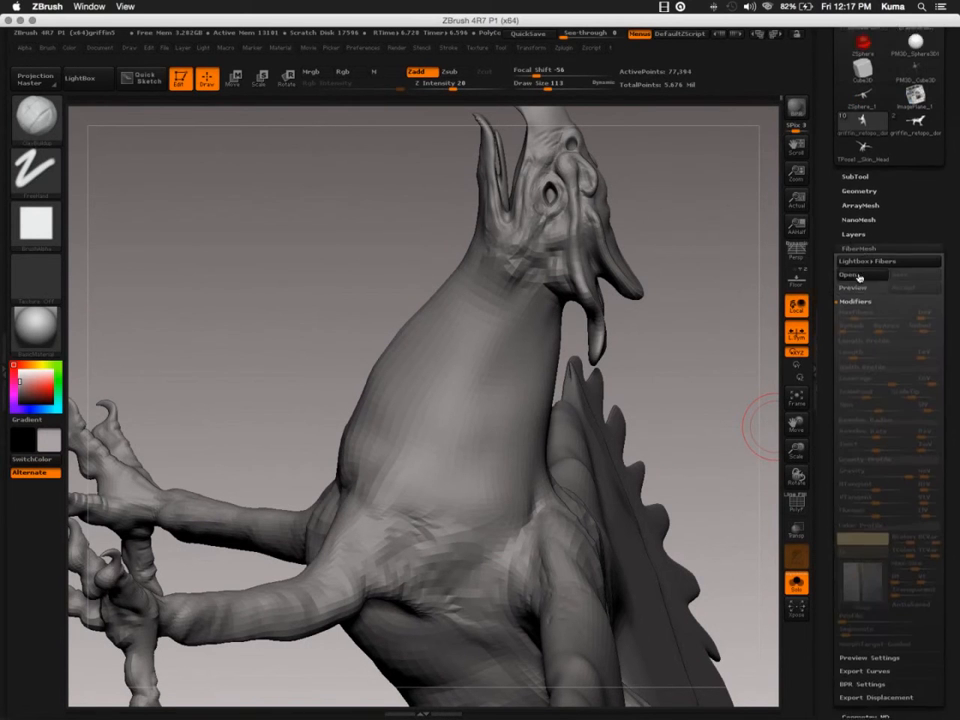
pyautogui.click(851, 274)
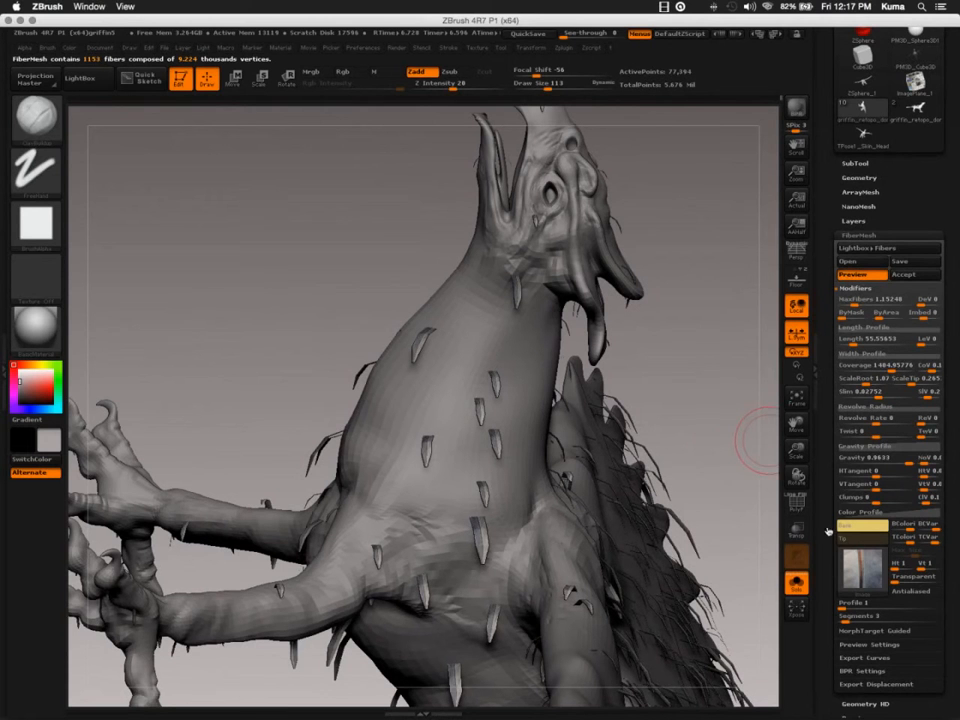
pyautogui.moveTo(832, 515); pyautogui.dragTo(838, 414)
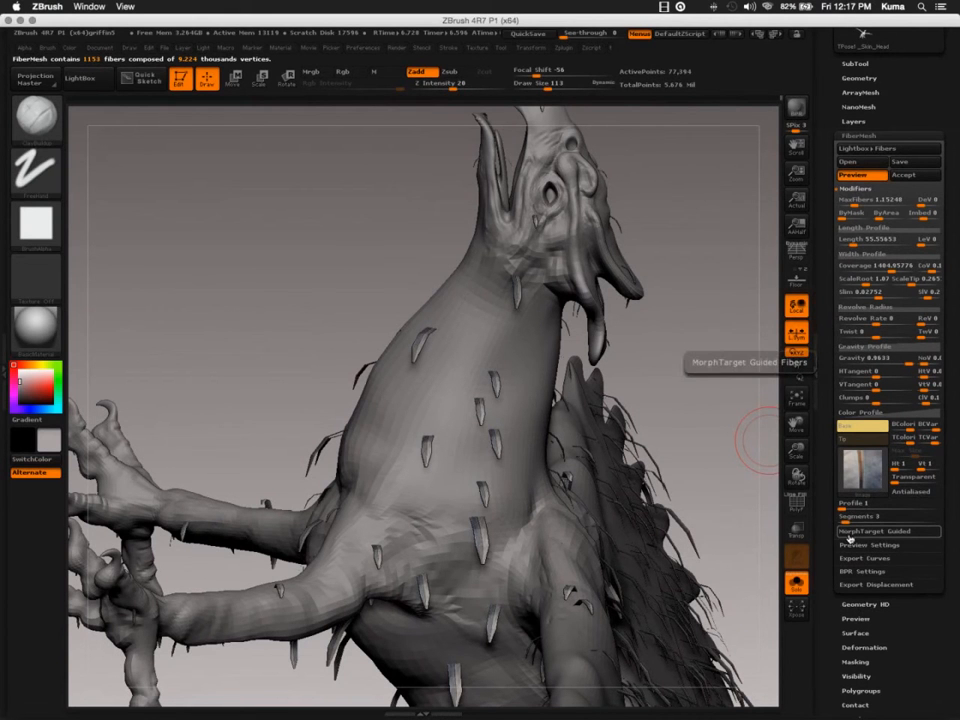
pyautogui.click(849, 532)
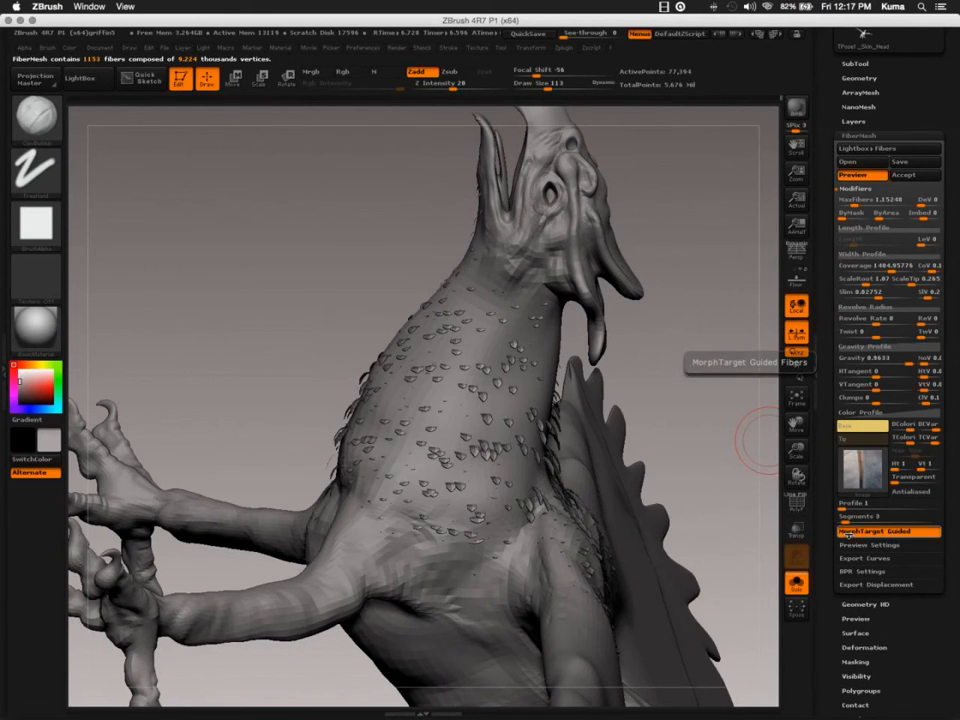
# - Raise the maximum number of fibers to 34.13321 to cover the neck densely, and inspect it from the side
pyautogui.moveTo(390, 344); pyautogui.dragTo(358, 369, button='right')
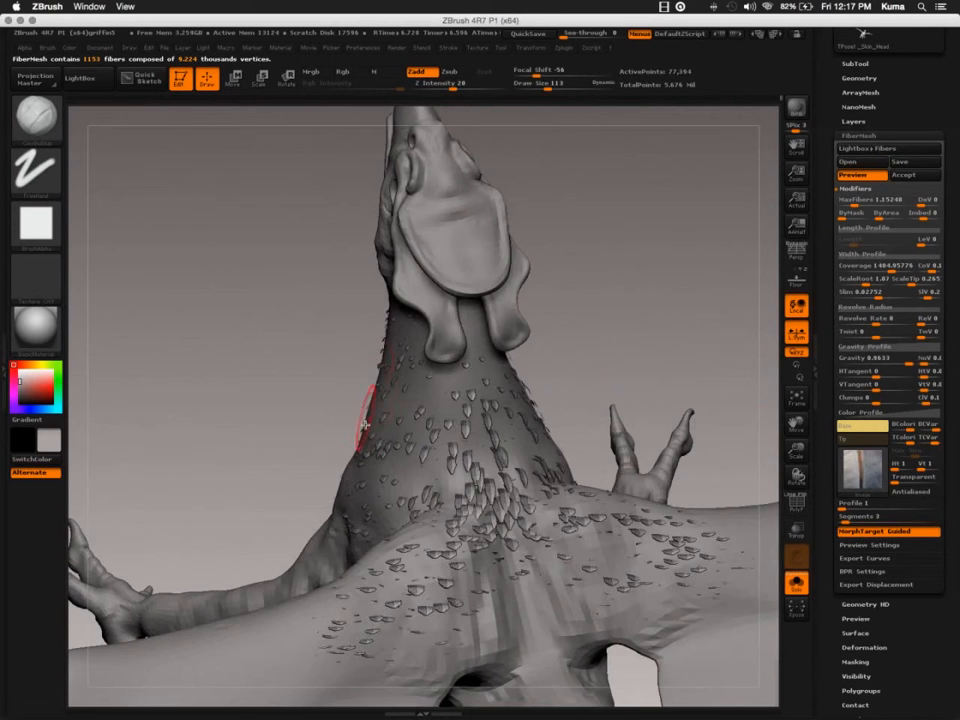
pyautogui.moveTo(374, 438); pyautogui.dragTo(262, 494, button='right')
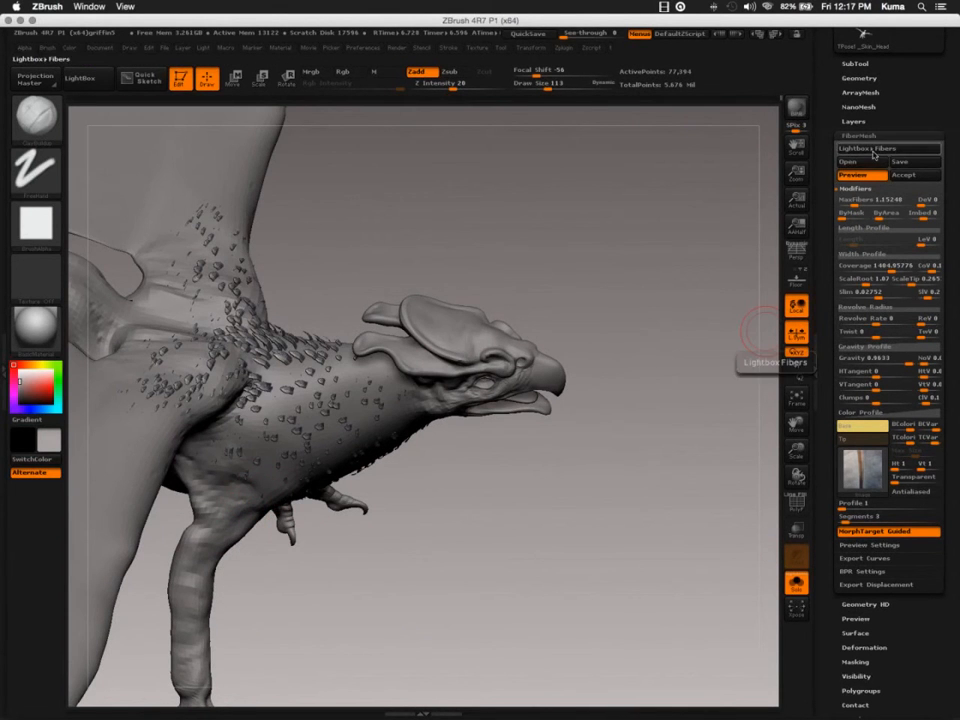
pyautogui.moveTo(843, 203); pyautogui.dragTo(871, 205)
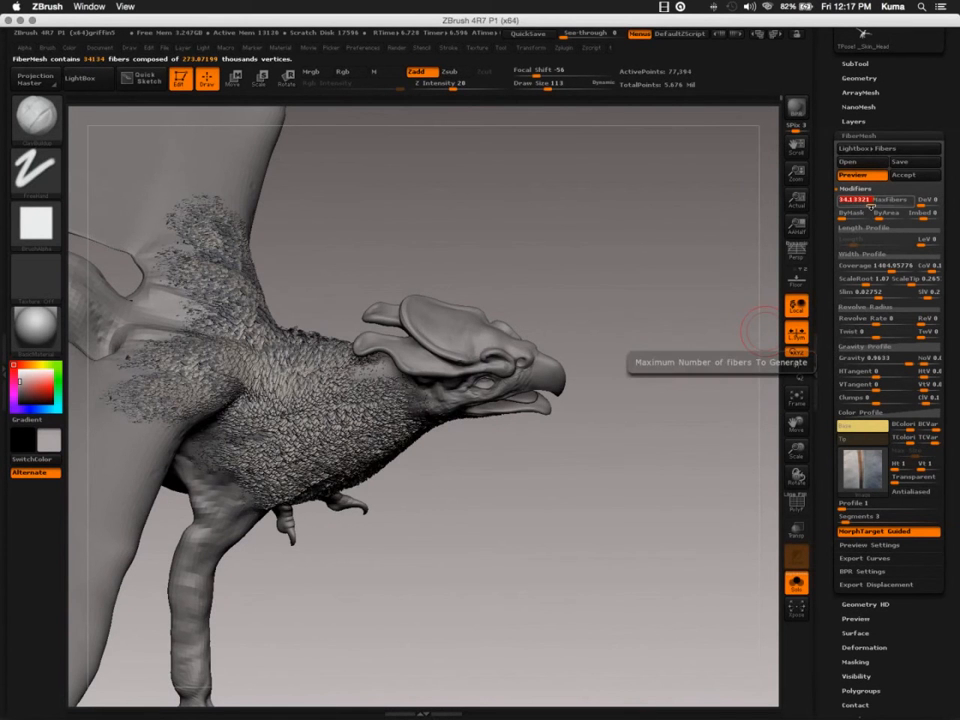
pyautogui.moveTo(318, 496); pyautogui.dragTo(439, 521, button='right')
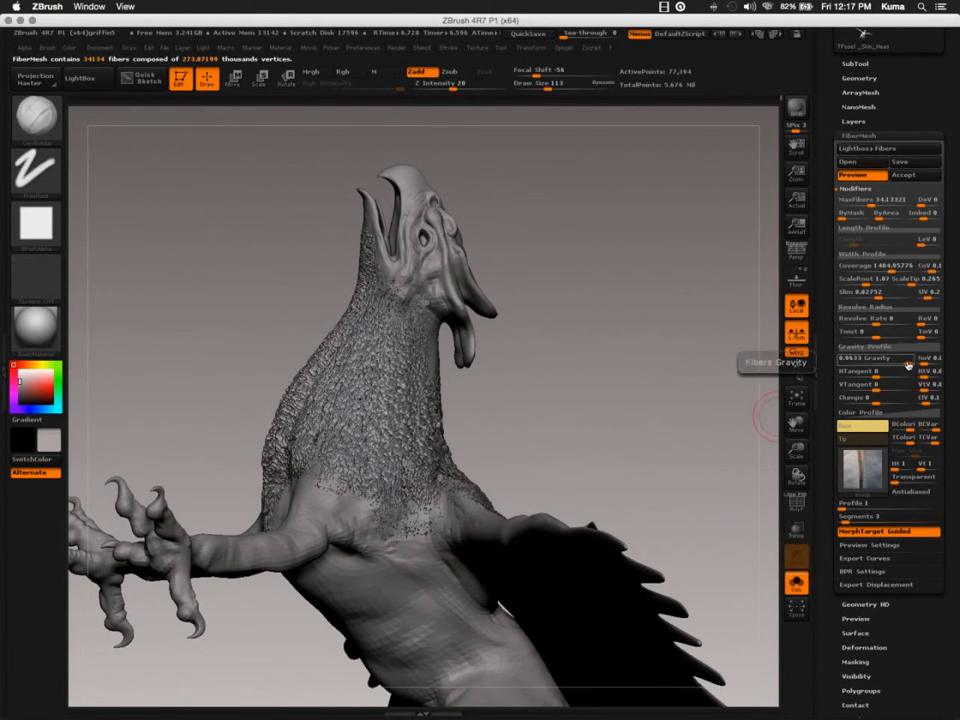
# - Set the fibers' Gravity to 0.83486 and reduce the maximum number of fibers to 3.64025
pyautogui.click(904, 361)
pyautogui.moveTo(375, 378)
pyautogui.mouseDown(button='right')
pyautogui.moveTo(343, 373)
pyautogui.moveTo(307, 415)
pyautogui.moveTo(253, 407)
pyautogui.moveTo(370, 457)
pyautogui.moveTo(380, 450)
pyautogui.moveTo(375, 456)
pyautogui.moveTo(387, 362)
pyautogui.moveTo(401, 510)
pyautogui.moveTo(404, 469)
pyautogui.mouseUp(button='right')
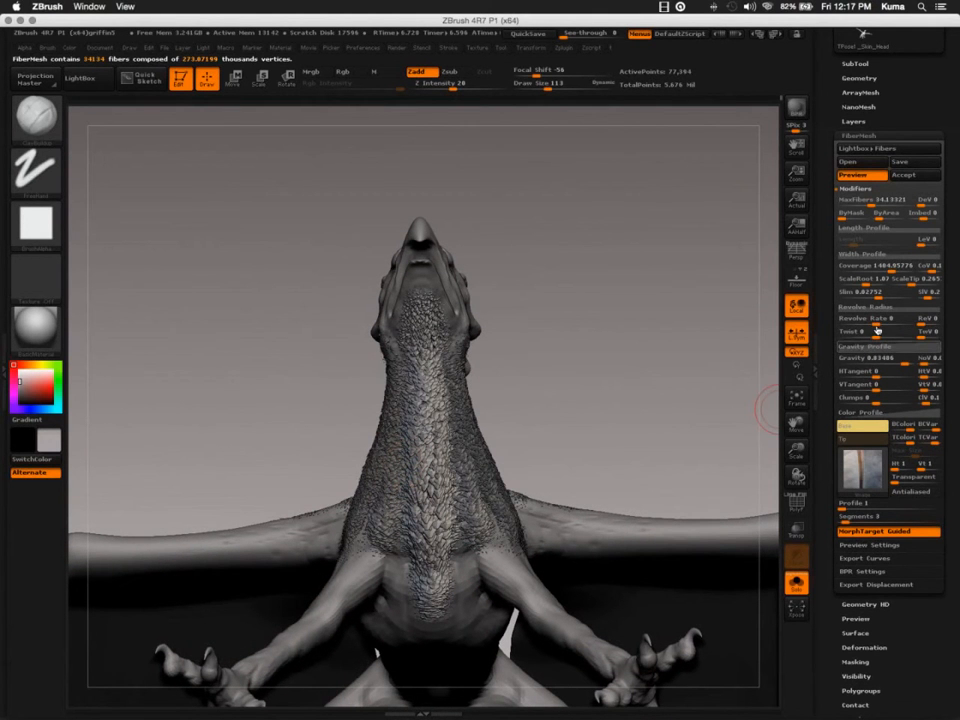
pyautogui.moveTo(876, 200); pyautogui.dragTo(850, 200)
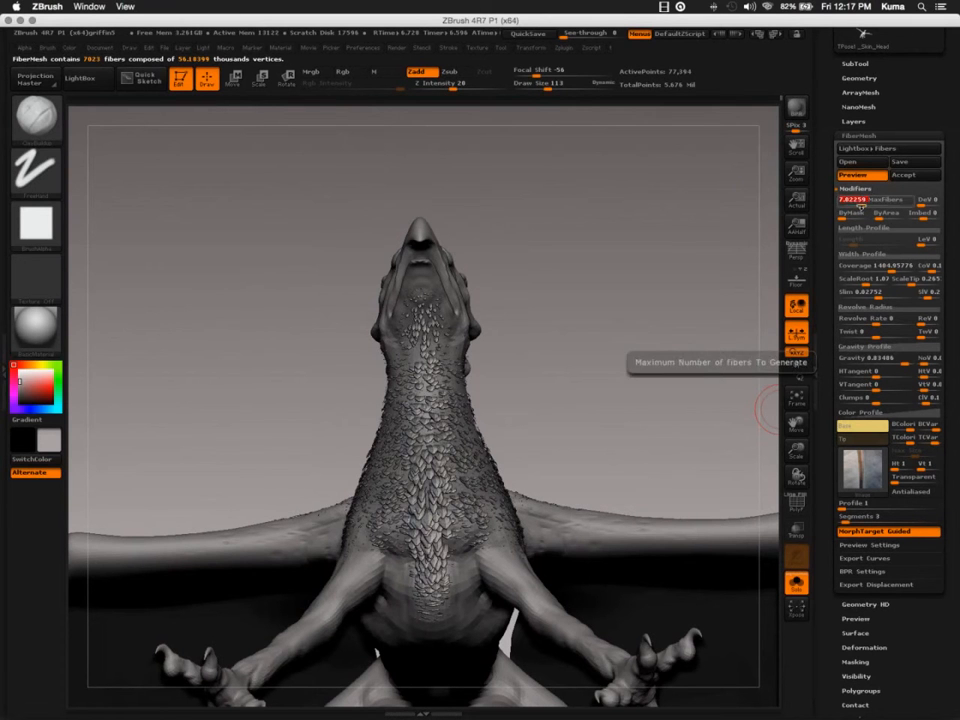
pyautogui.moveTo(864, 203); pyautogui.dragTo(860, 207)
pyautogui.moveTo(579, 450); pyautogui.dragTo(332, 456)
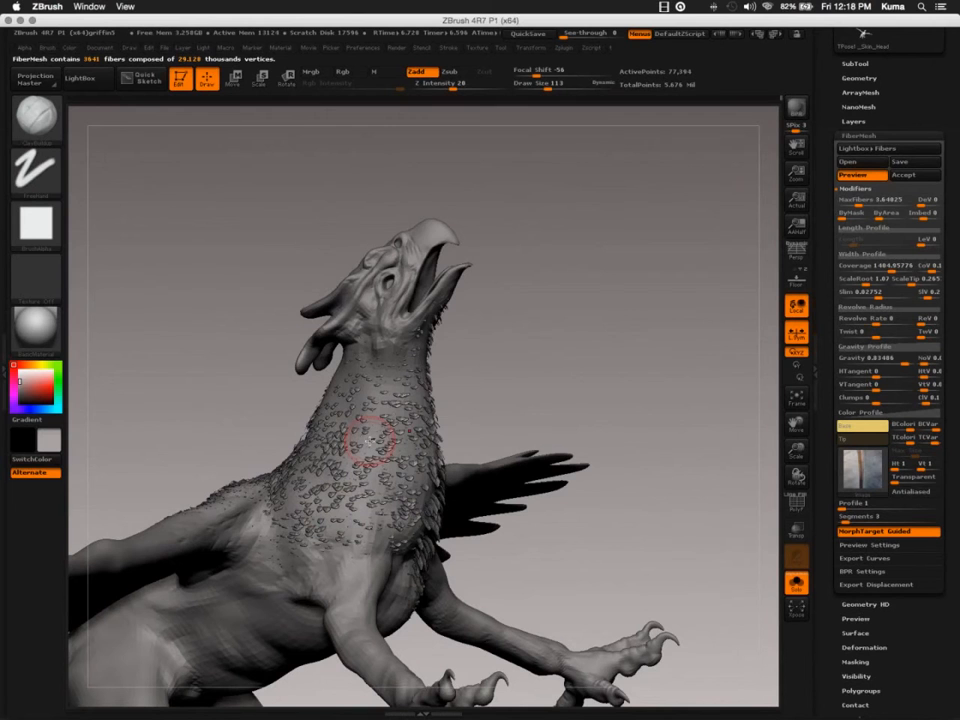
# - Examine how the sparse fibers follow the neck, shoulders, throat and wing bases from several angles
pyautogui.moveTo(366, 438); pyautogui.dragTo(278, 466)
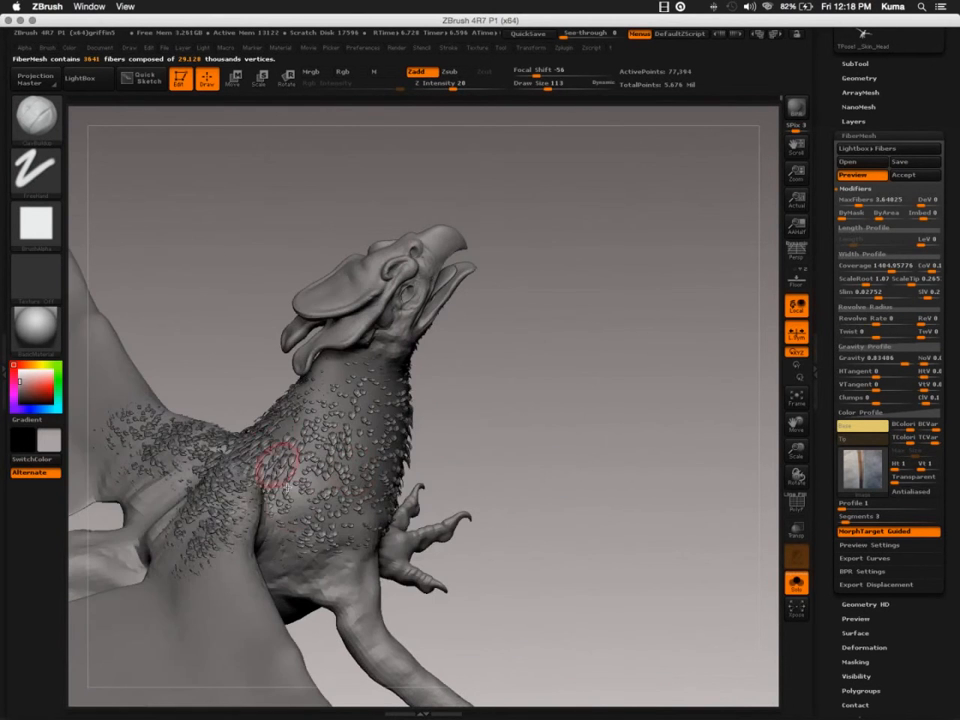
pyautogui.moveTo(247, 511); pyautogui.dragTo(227, 517)
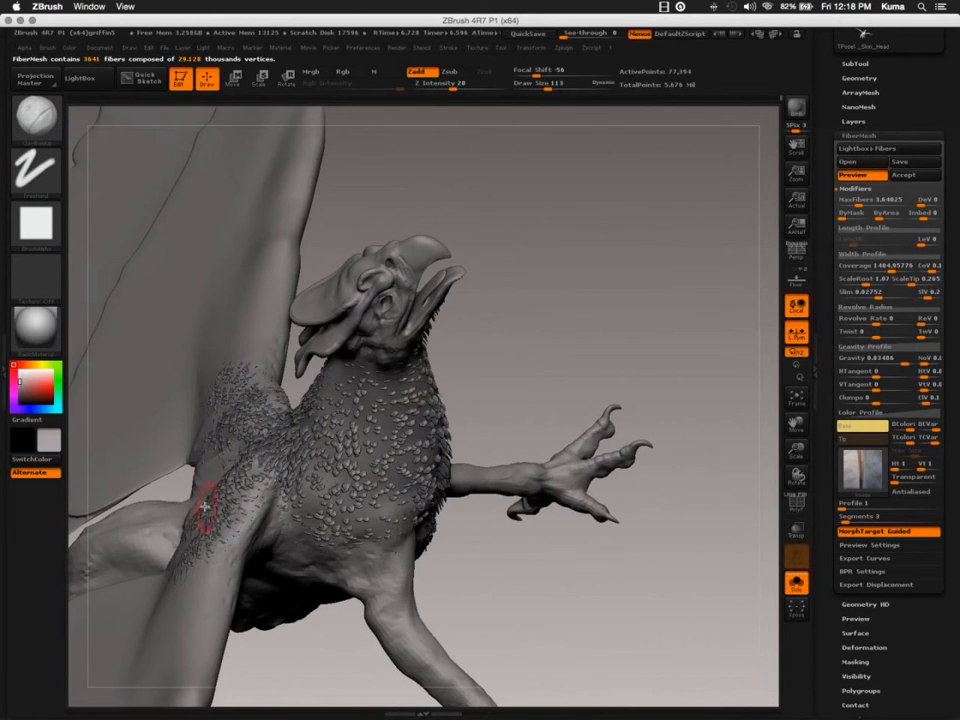
pyautogui.keyDown('alt'); pyautogui.moveTo(208, 493); pyautogui.dragTo(392, 507, button='right'); pyautogui.keyUp('alt')
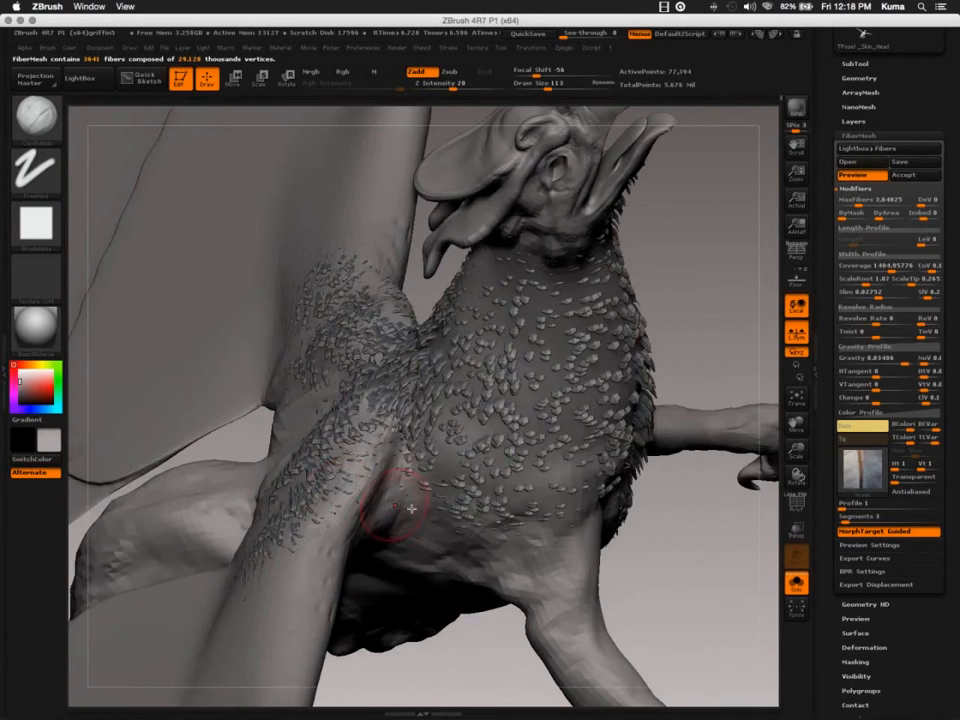
pyautogui.moveTo(437, 406); pyautogui.dragTo(340, 368, button='right')
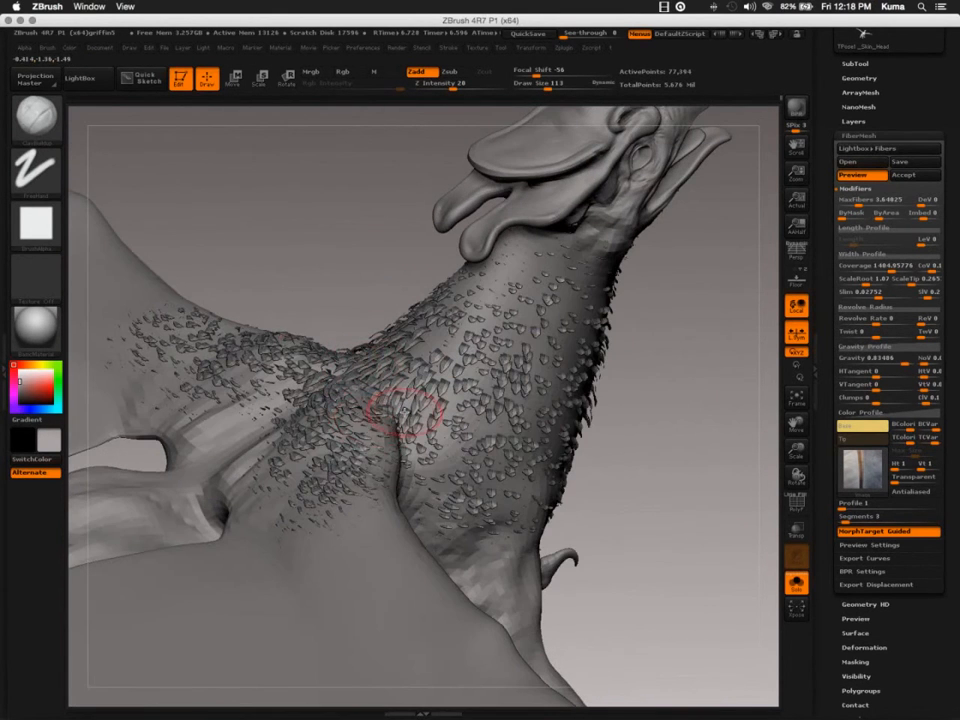
pyautogui.keyDown('alt'); pyautogui.moveTo(424, 444); pyautogui.dragTo(390, 498, button='right'); pyautogui.keyUp('alt')
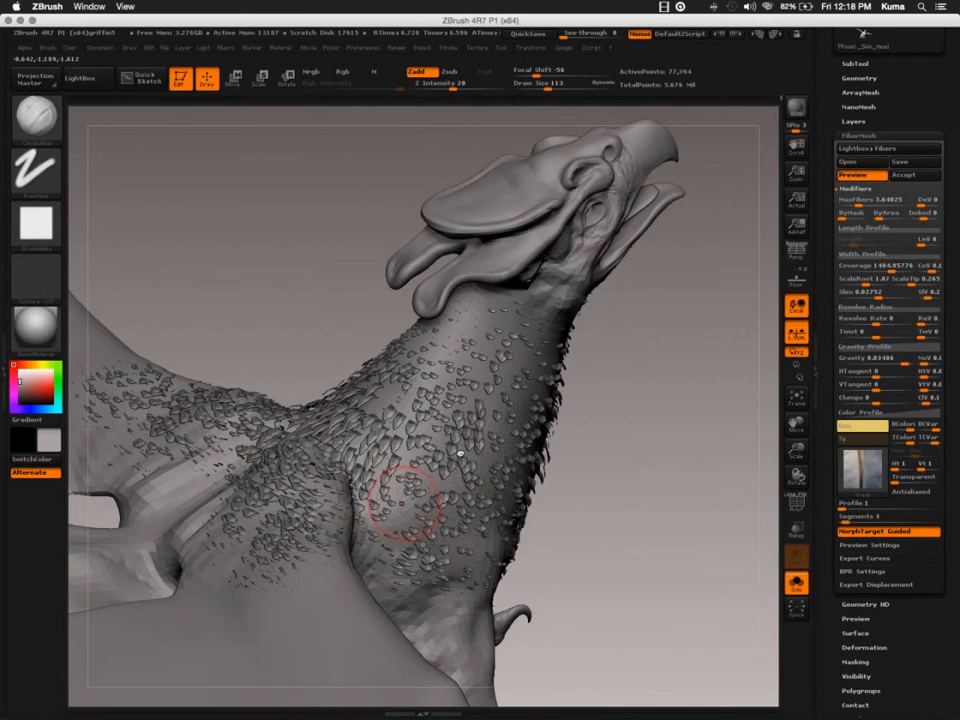
pyautogui.moveTo(442, 482); pyautogui.dragTo(380, 472, button='right')
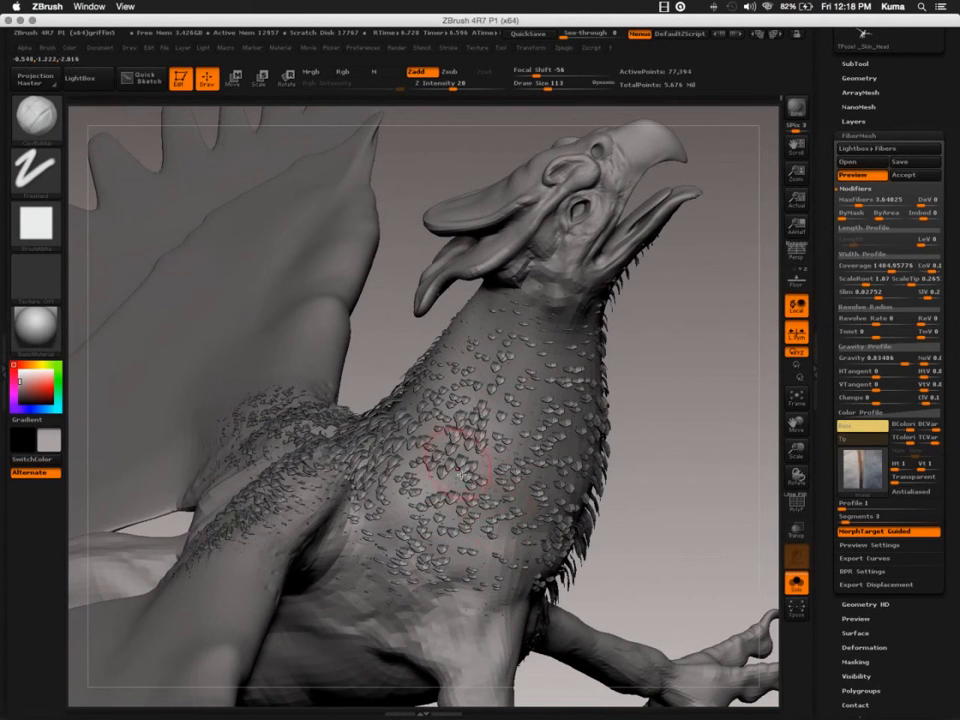
pyautogui.moveTo(382, 408)
pyautogui.mouseDown(button='right')
pyautogui.moveTo(456, 512)
pyautogui.moveTo(504, 502)
pyautogui.moveTo(448, 542)
pyautogui.moveTo(470, 430)
pyautogui.mouseUp(button='right')
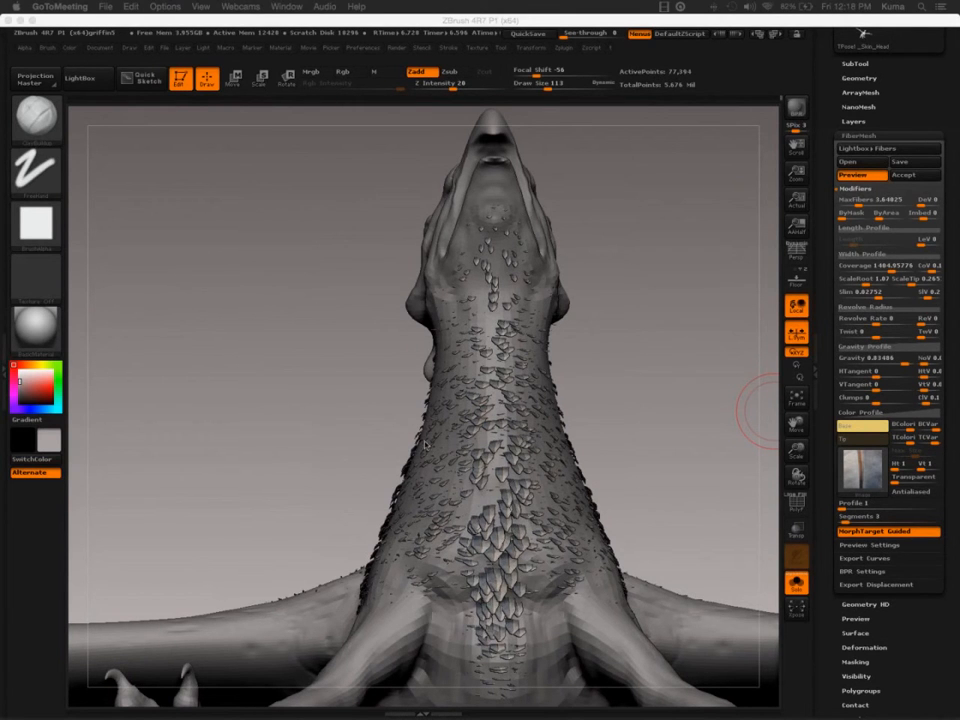
pyautogui.click(373, 425)
pyautogui.moveTo(358, 437); pyautogui.dragTo(414, 498)
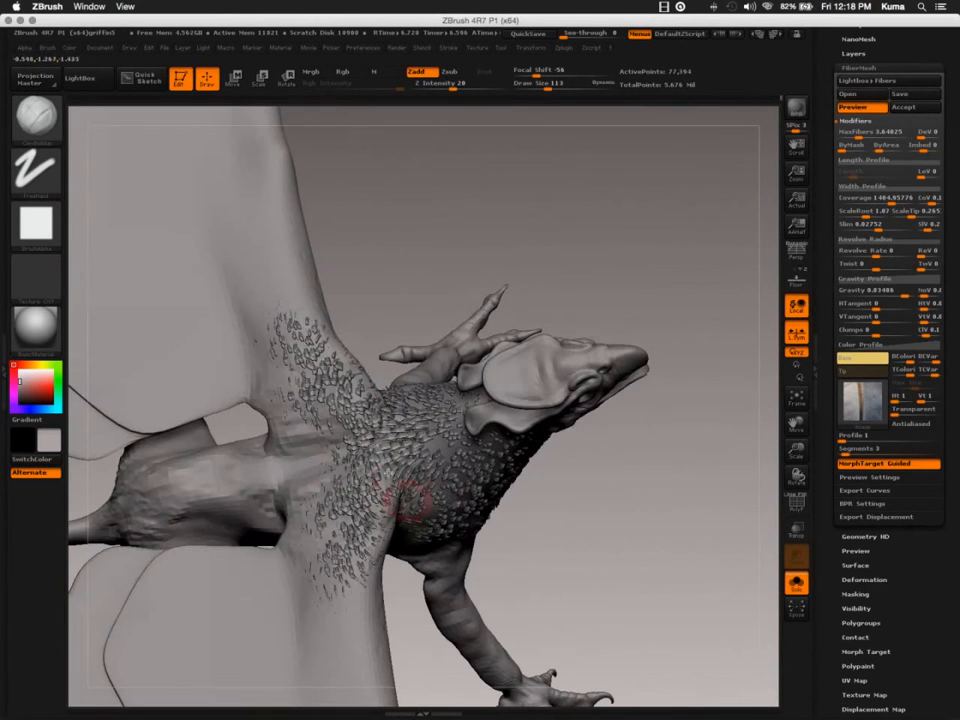
# - Accept the previewed fibers as a separate subtool, turn off Solo display and show the subtool list
pyautogui.keyDown('alt'); pyautogui.click(309, 390); pyautogui.keyUp('alt')
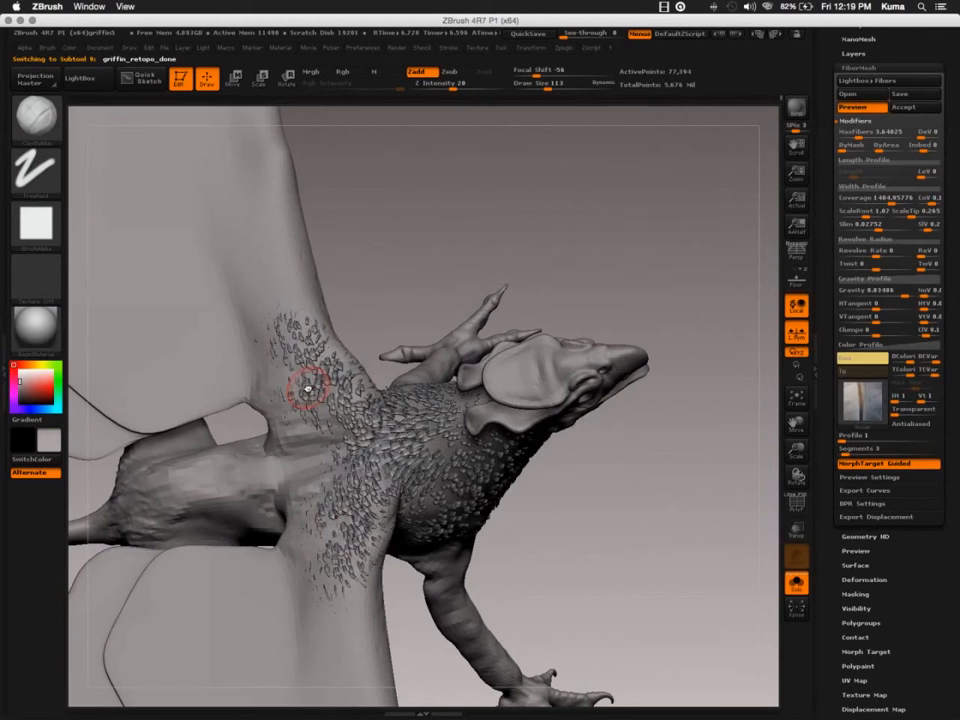
pyautogui.click(910, 107)
pyautogui.moveTo(822, 123); pyautogui.dragTo(823, 134)
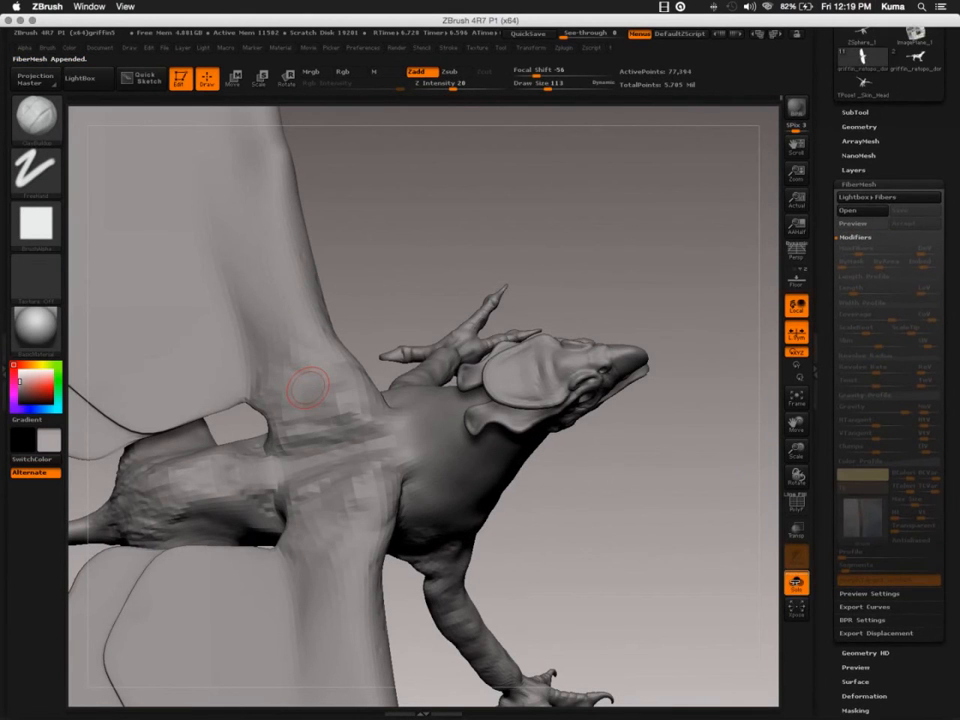
pyautogui.click(796, 583)
pyautogui.click(852, 113)
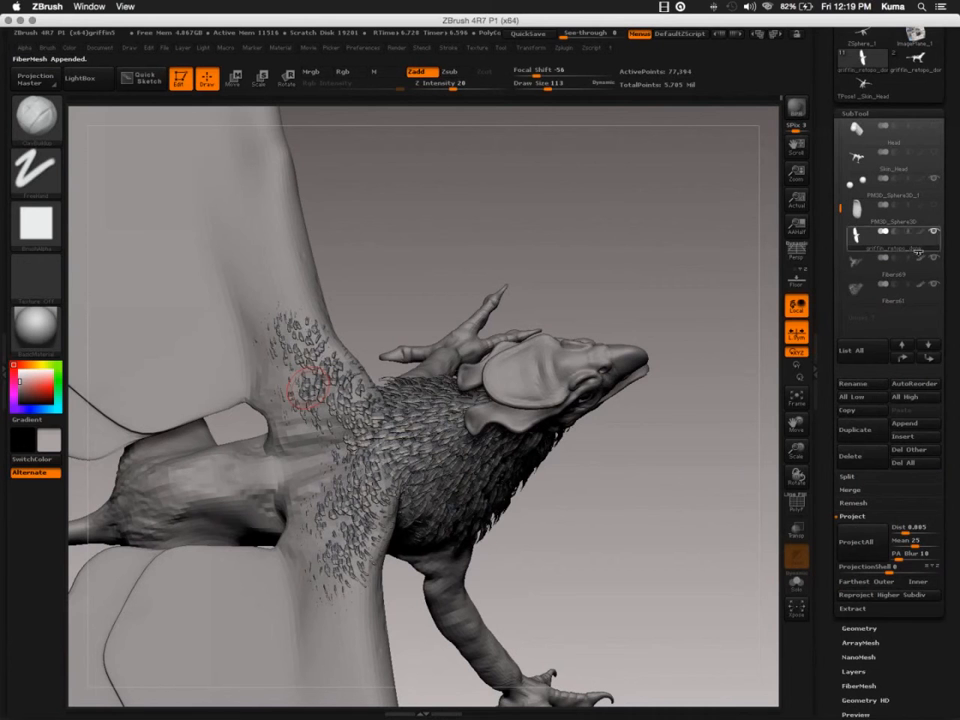
# - Inspect the accepted fibers over the neck and shoulders and switch the griffin body to its highest subdivision level
pyautogui.moveTo(568, 510); pyautogui.dragTo(364, 442)
pyautogui.keyDown('alt'); pyautogui.moveTo(440, 290); pyautogui.dragTo(385, 452); pyautogui.keyUp('alt')
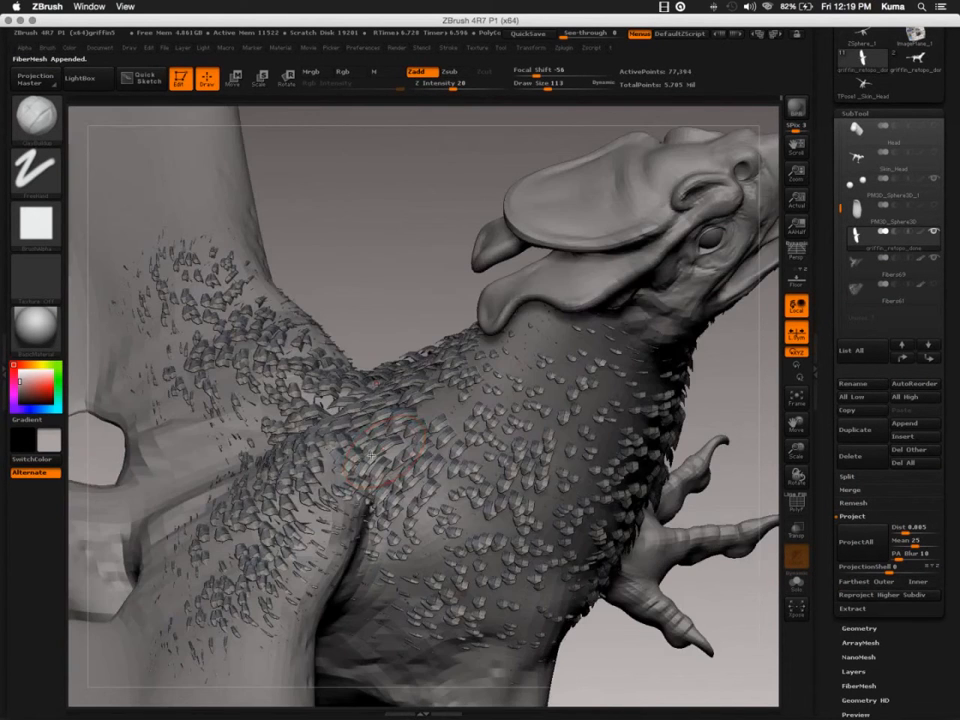
pyautogui.moveTo(400, 280); pyautogui.dragTo(402, 417)
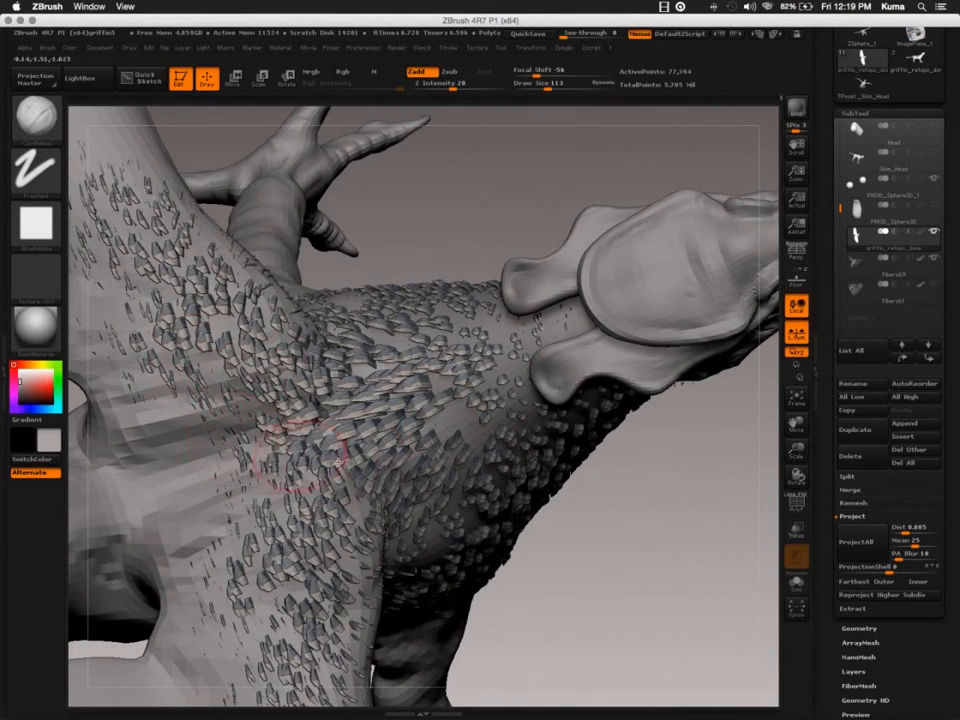
pyautogui.moveTo(321, 573)
pyautogui.keyDown('alt'); pyautogui.mouseDown(button='right')
pyautogui.moveTo(375, 520)
pyautogui.moveTo(332, 504)
pyautogui.moveTo(285, 550)
pyautogui.moveTo(292, 545)
pyautogui.mouseUp(button='right'); pyautogui.keyUp('alt')
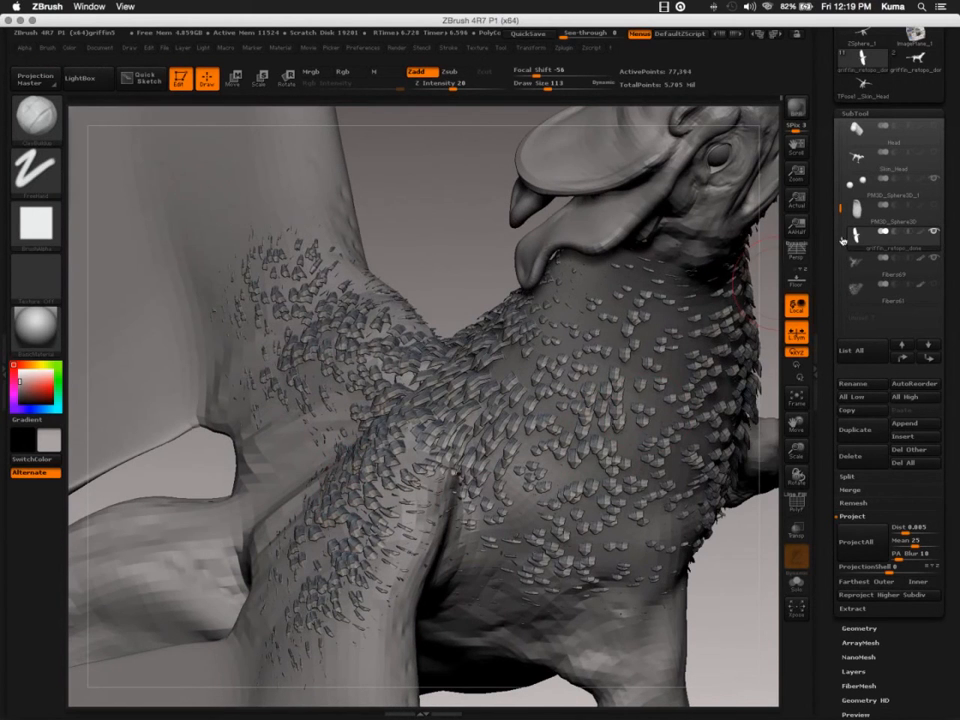
pyautogui.moveTo(853, 253)
pyautogui.hotkey('ctrl', 'd')
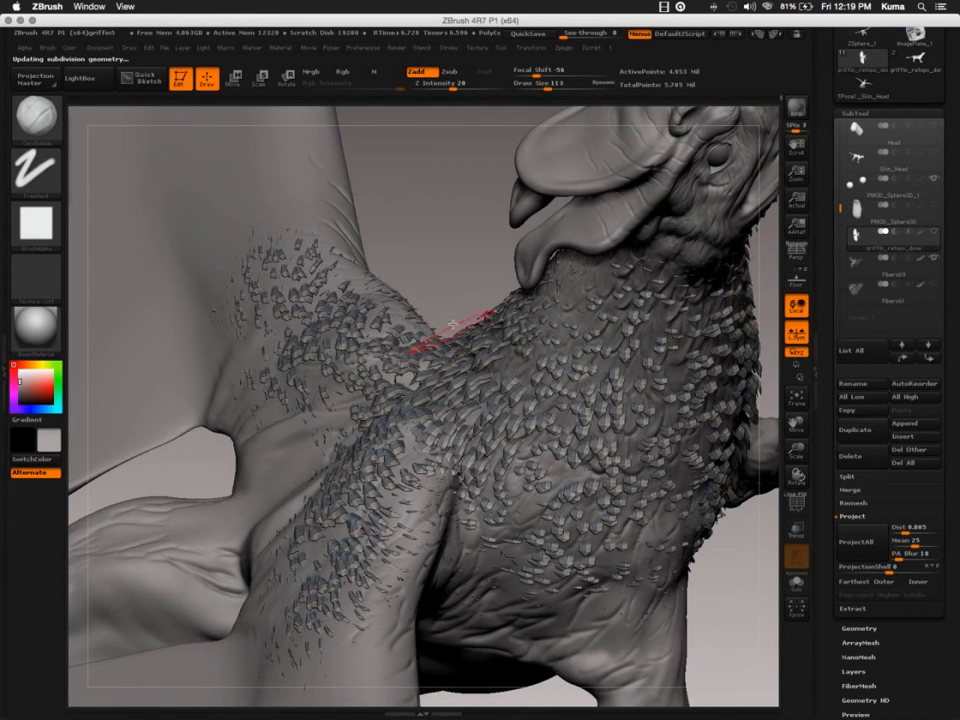
pyautogui.moveTo(453, 324); pyautogui.dragTo(463, 390)
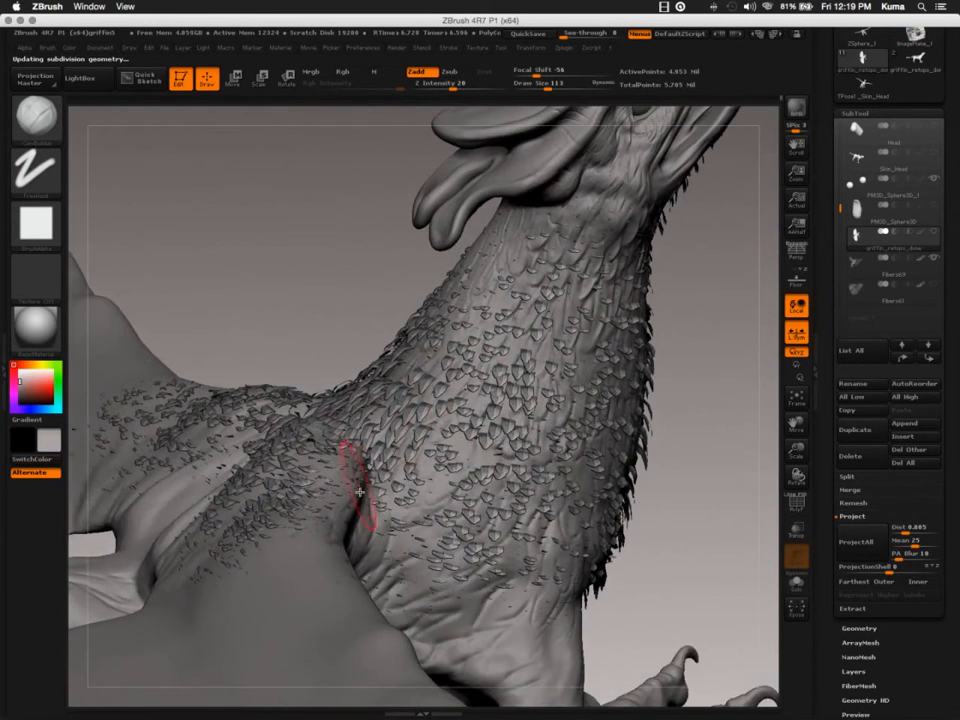
# - Select the accepted fibers' subtool and examine the individual feathers from different sides
pyautogui.keyDown('alt'); pyautogui.click(359, 491); pyautogui.keyUp('alt')
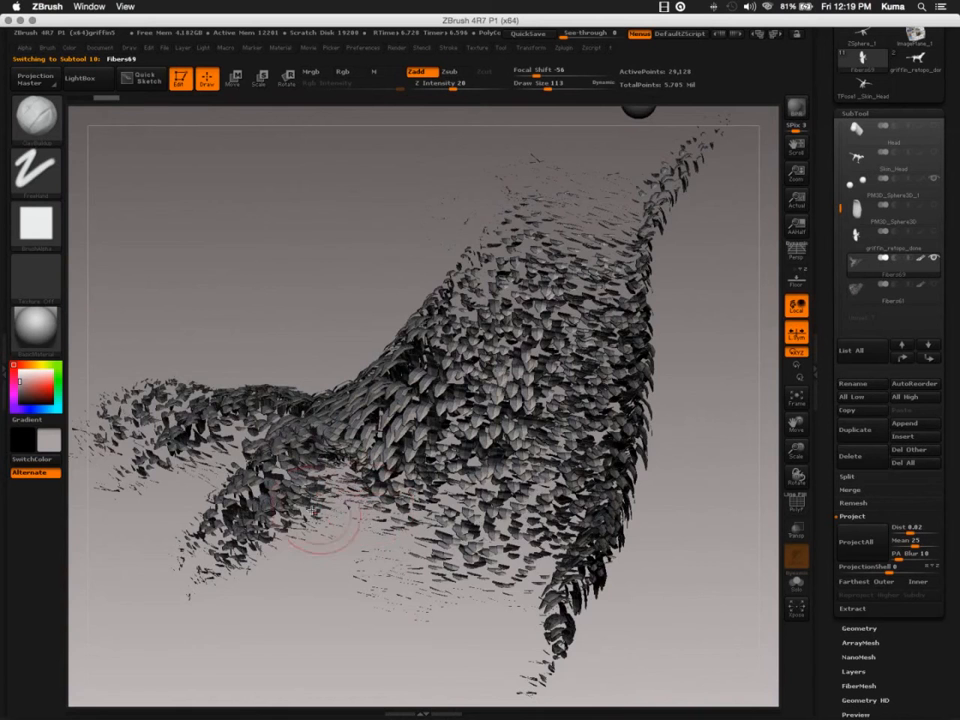
pyautogui.moveTo(312, 510); pyautogui.dragTo(321, 561)
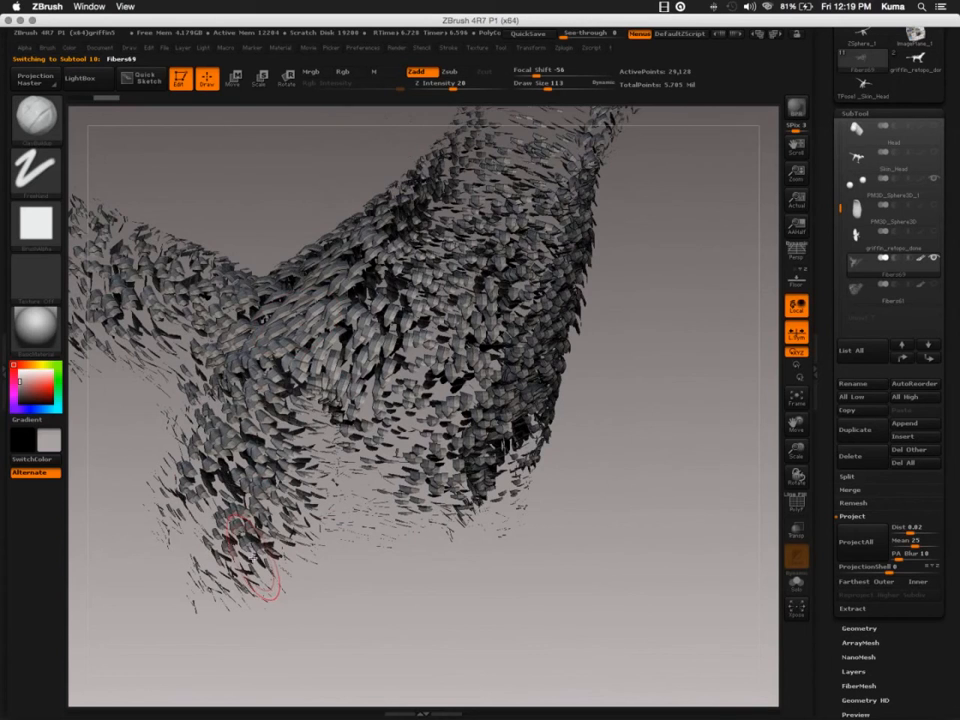
pyautogui.moveTo(253, 556)
pyautogui.mouseDown()
pyautogui.moveTo(390, 460)
pyautogui.moveTo(380, 525)
pyautogui.moveTo(247, 430)
pyautogui.mouseUp()
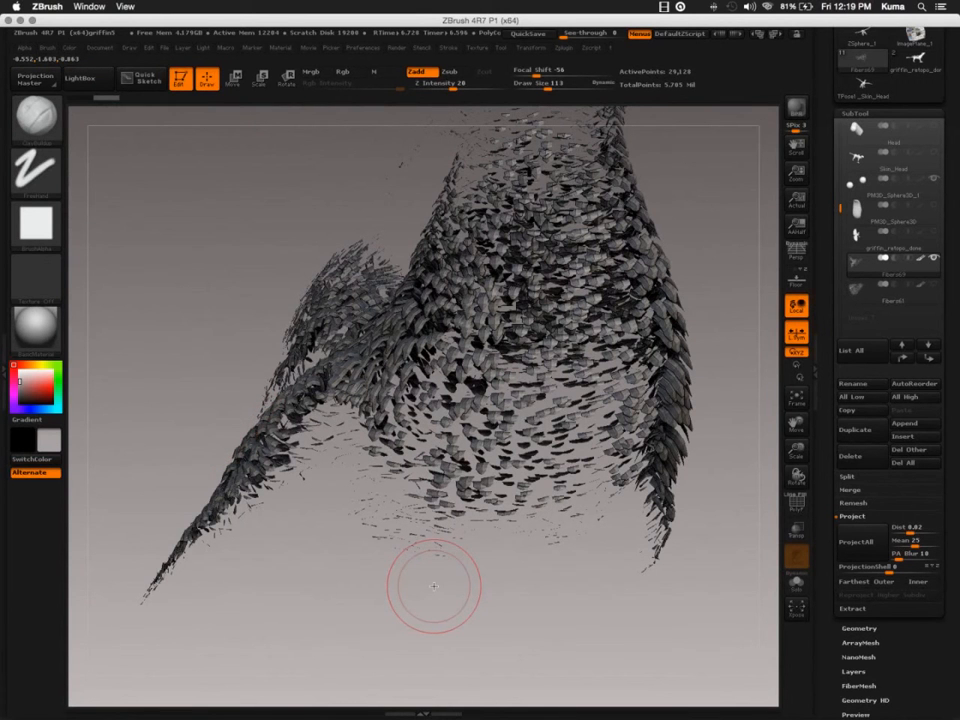
# - Reselect the griffin body, hide the accepted fibers and start a new FiberMesh preview on it
pyautogui.keyDown('alt'); pyautogui.click(705, 490); pyautogui.keyUp('alt')
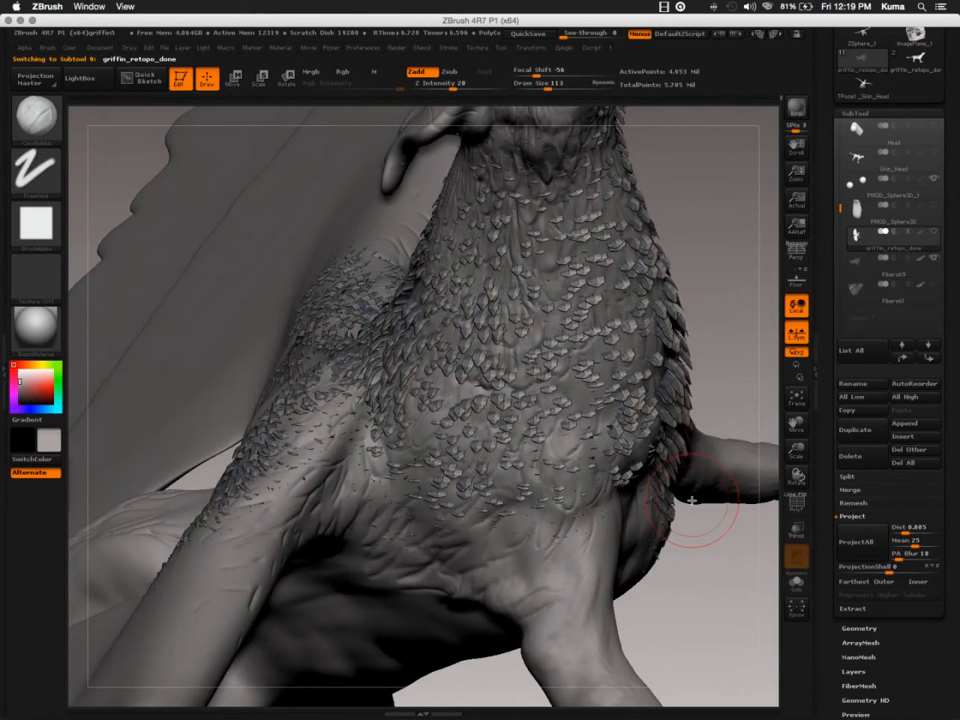
pyautogui.click(934, 259)
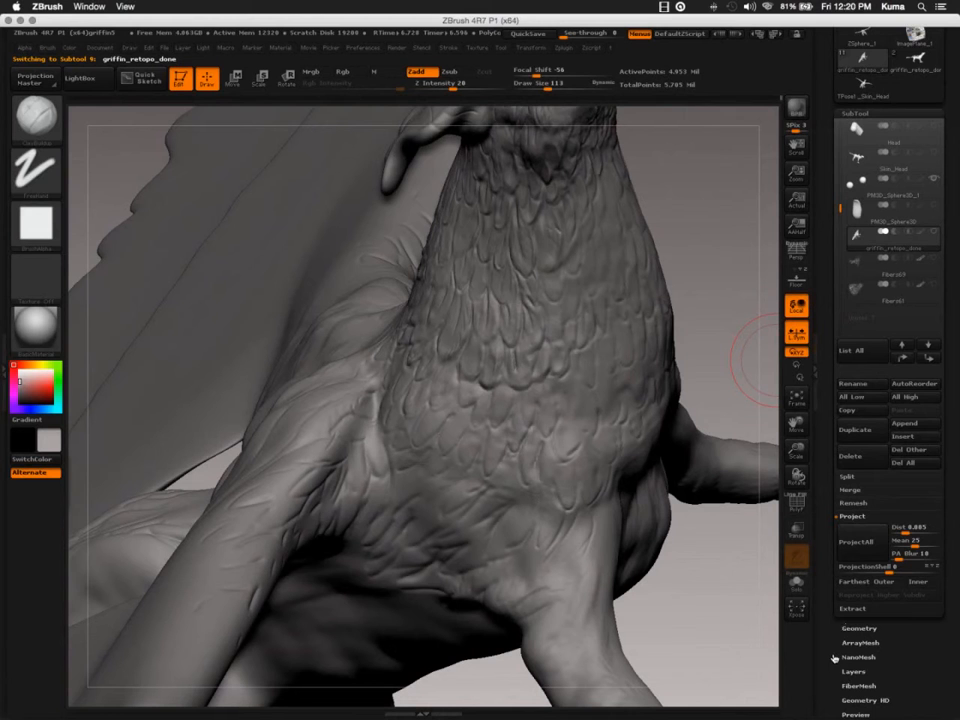
pyautogui.scroll(-3, 835, 655)
pyautogui.click(850, 602)
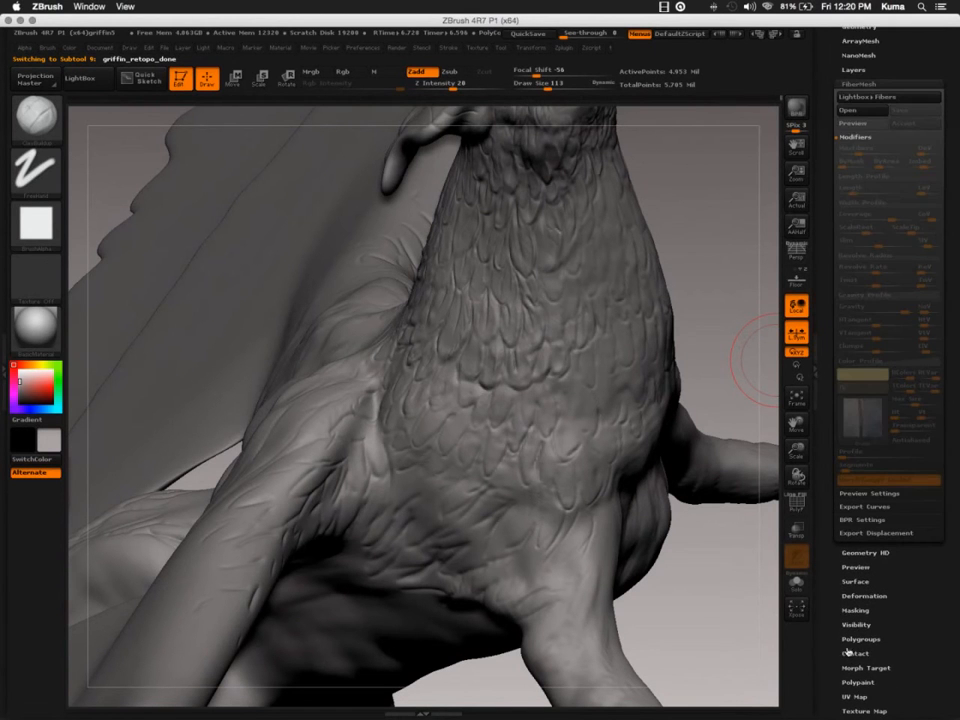
pyautogui.click(853, 123)
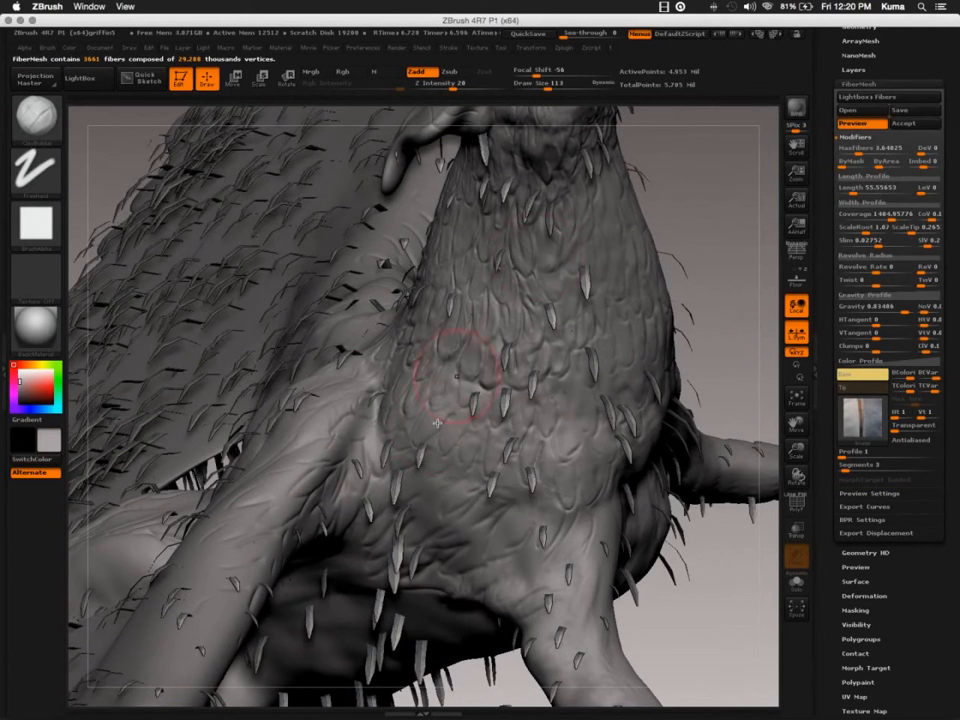
# - Step the griffin body down and up through its subdivision levels, ending at the lowest one
pyautogui.moveTo(424, 419); pyautogui.dragTo(448, 407, button='right')
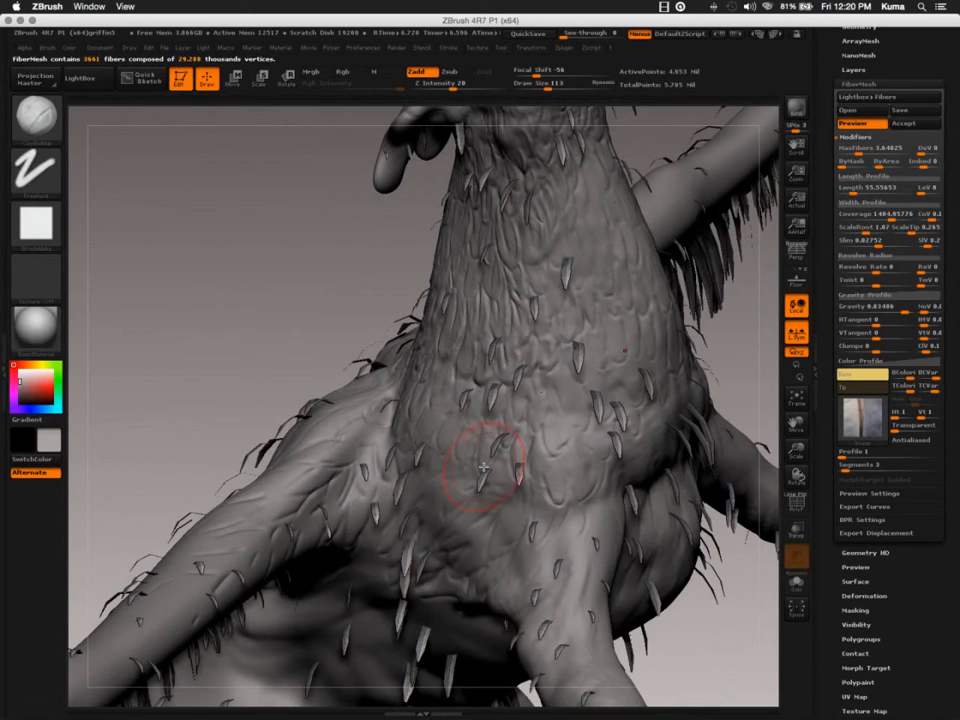
pyautogui.hotkey('shift', 'd')
pyautogui.hotkey('shift', 'd')
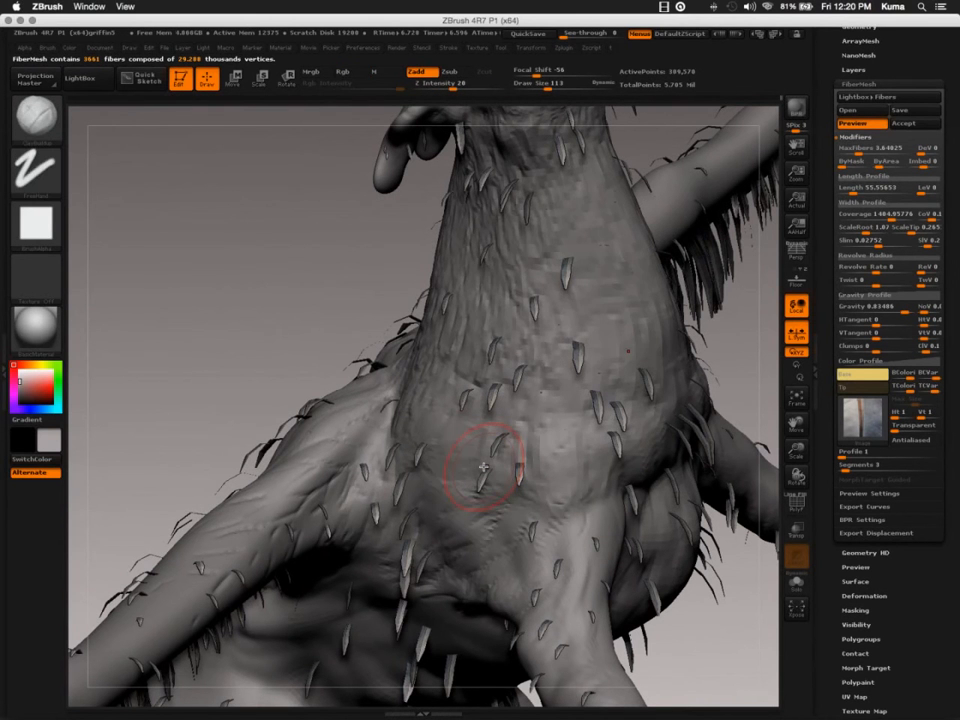
pyautogui.press('d')
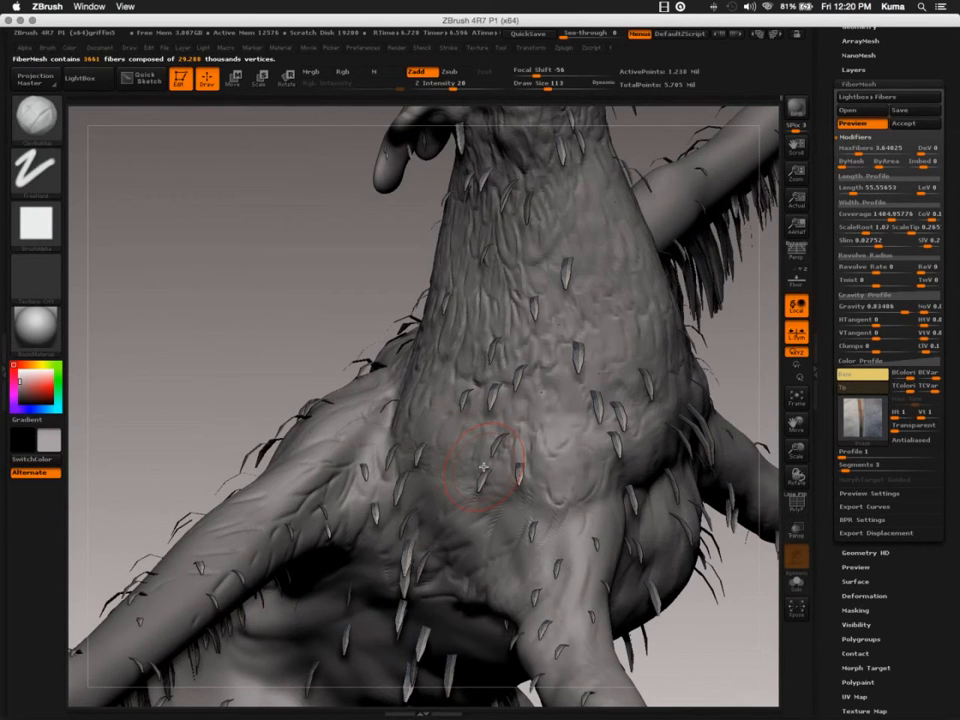
pyautogui.press('d')
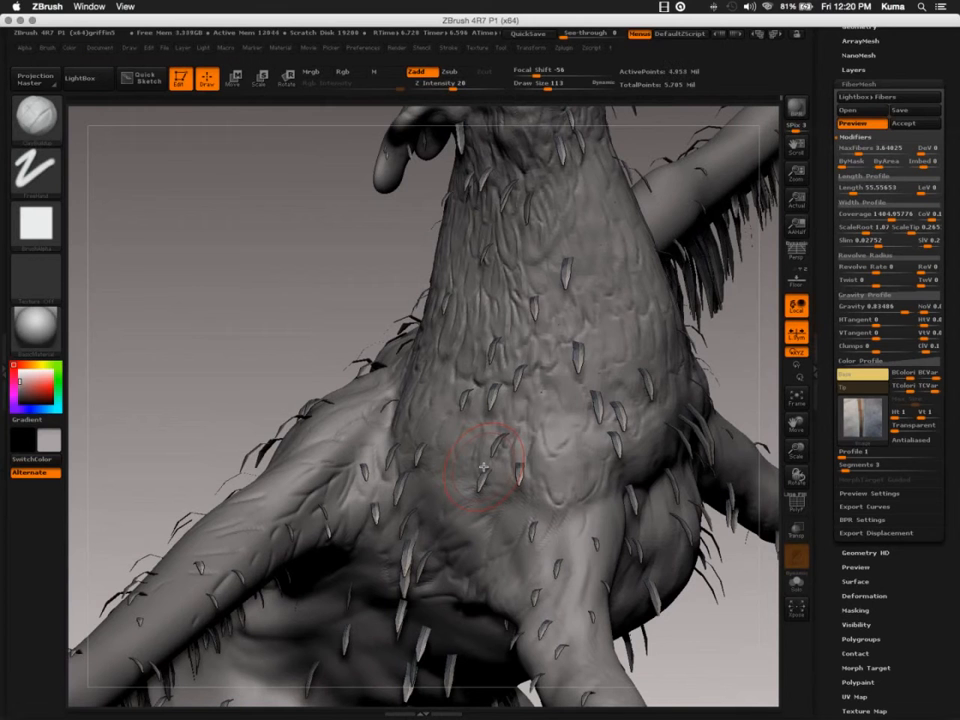
pyautogui.press('shift')
pyautogui.press('shift')
pyautogui.hotkey('shift', 'd')
pyautogui.hotkey('shift', 'd')
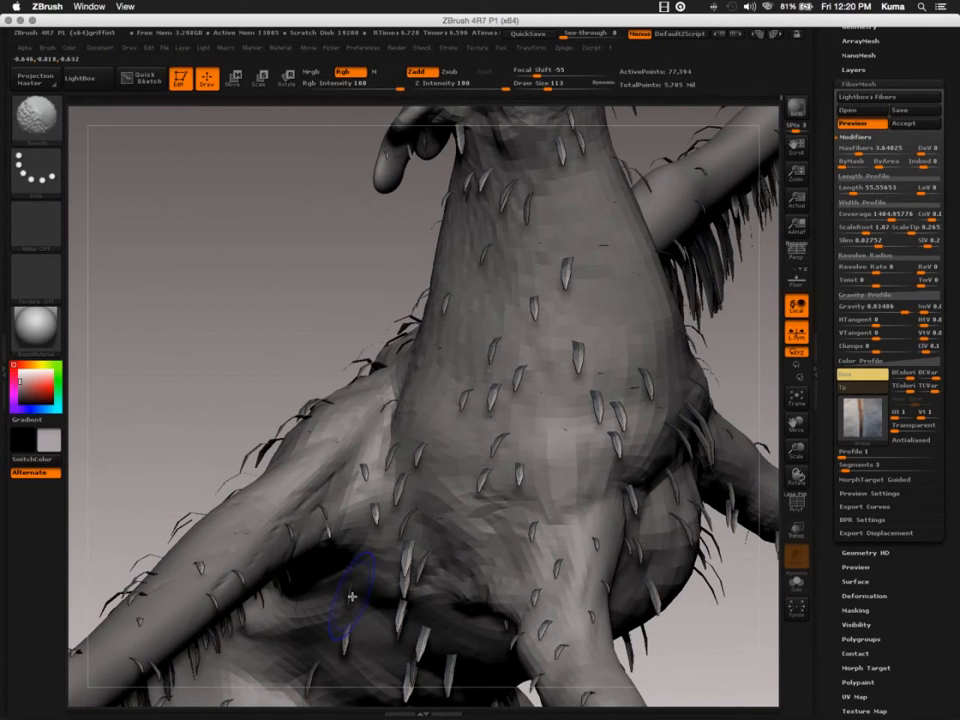
pyautogui.press('shift')
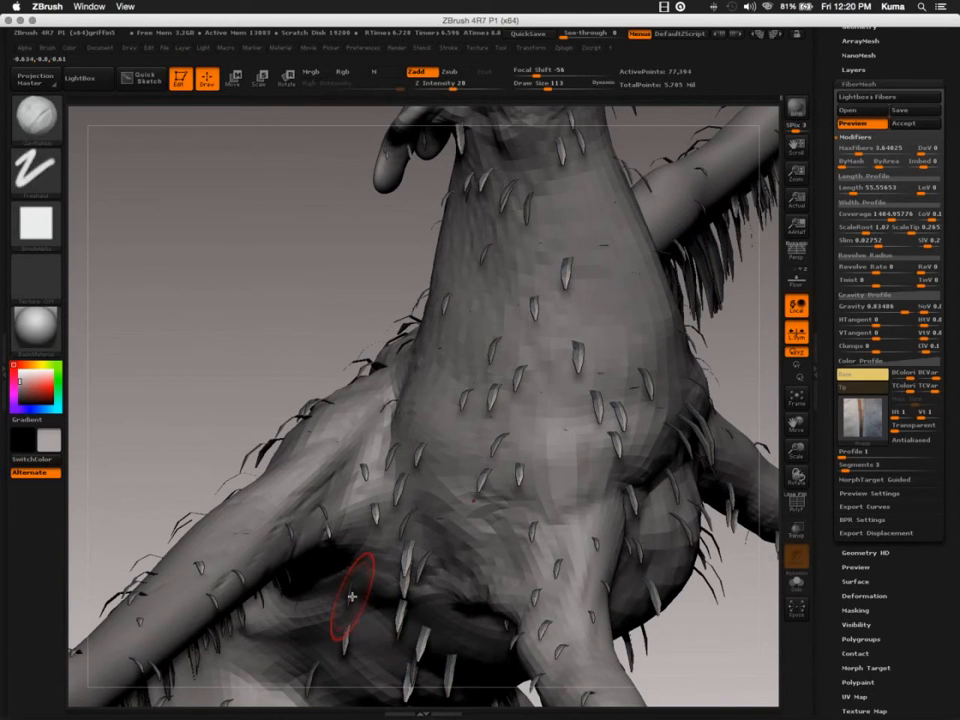
# - Make the previewed fibers MorphTarget Guided and set the maximum number of fibers to 0.7726
pyautogui.click(875, 479)
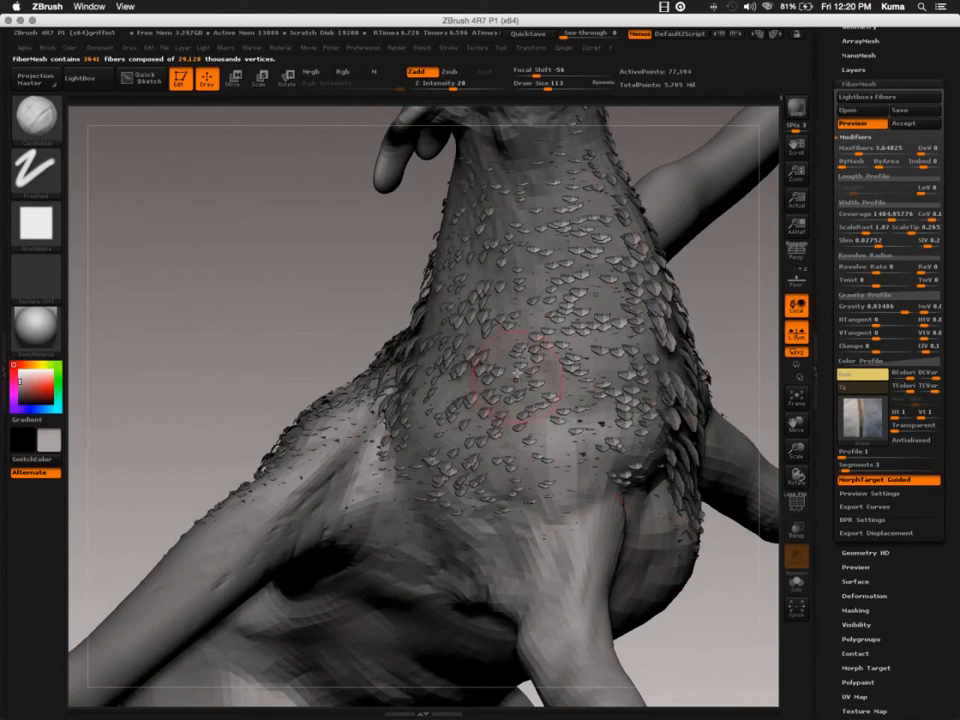
pyautogui.keyDown('alt'); pyautogui.moveTo(517, 382); pyautogui.dragTo(478, 448, button='right'); pyautogui.keyUp('alt')
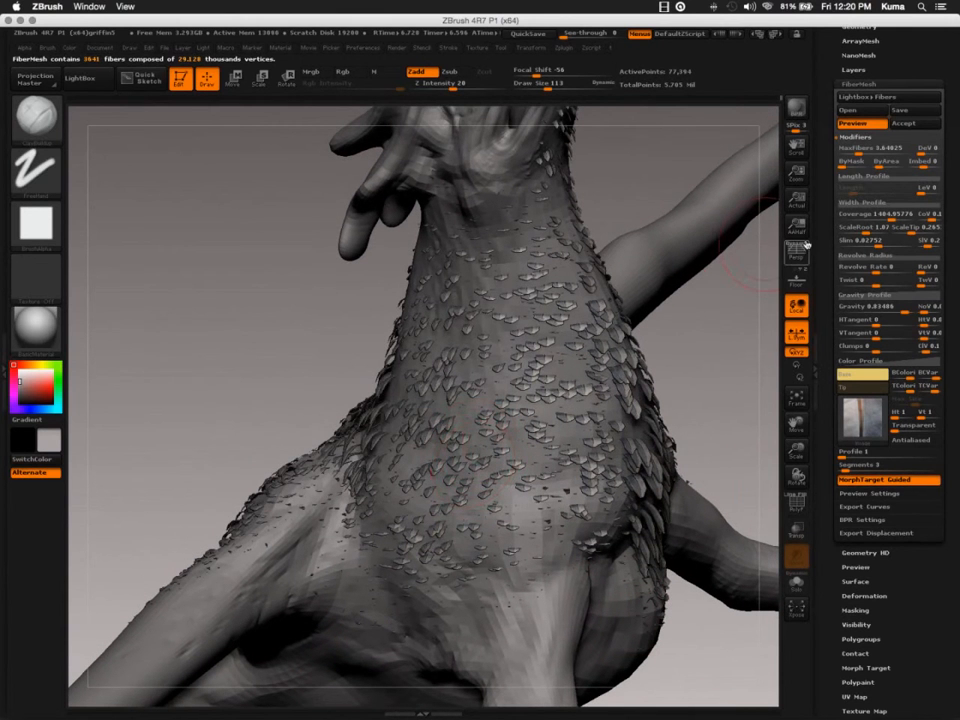
pyautogui.click(858, 153)
pyautogui.write('0.7726')
pyautogui.press('Return')
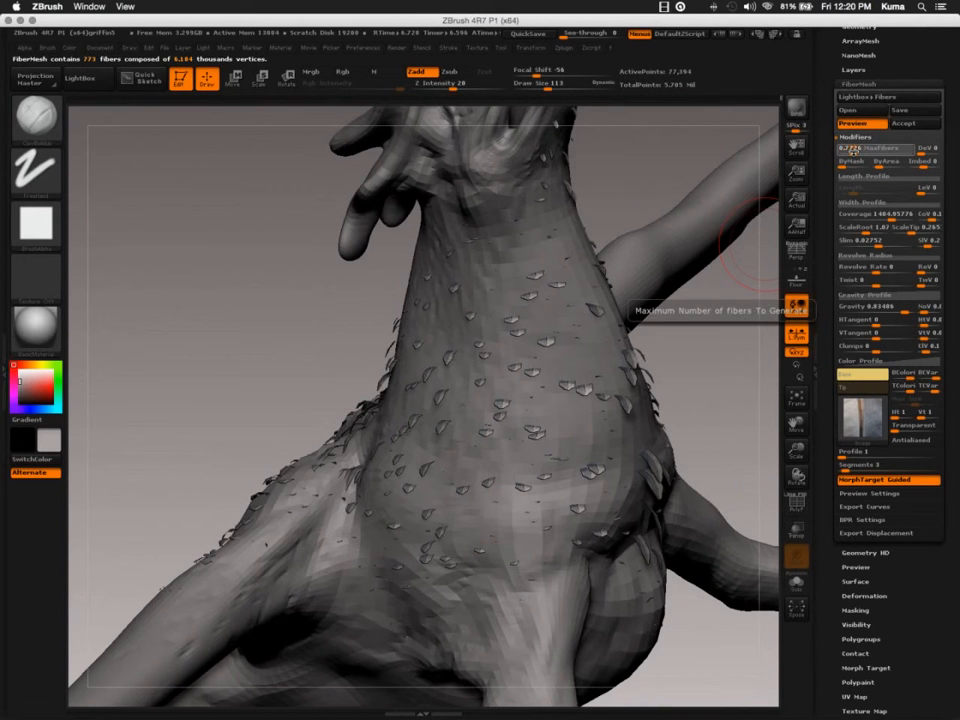
# - Reduce the maximum number of fibers to 0.22845 and set the fiber gravity to 0.37614
pyautogui.click(851, 151)
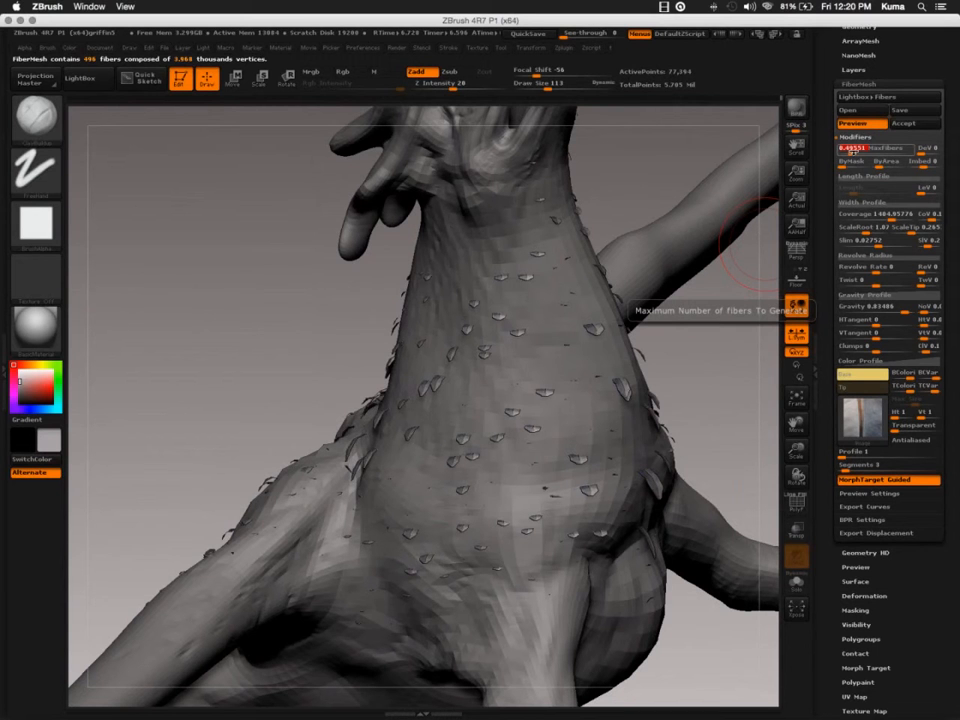
pyautogui.moveTo(851, 151); pyautogui.dragTo(850, 153)
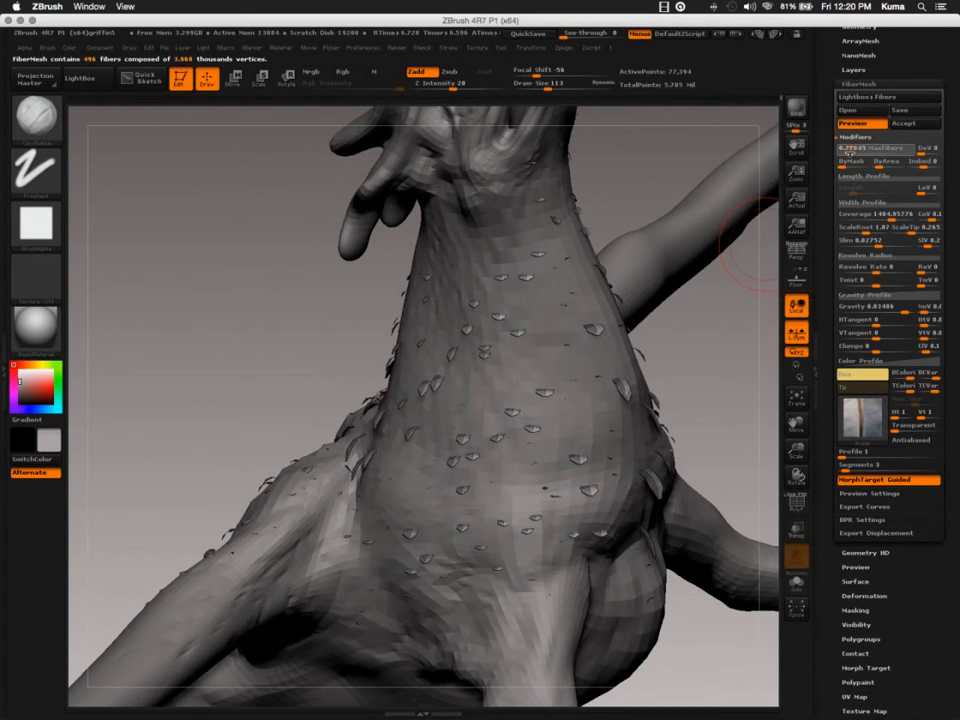
pyautogui.moveTo(700, 313); pyautogui.dragTo(724, 403)
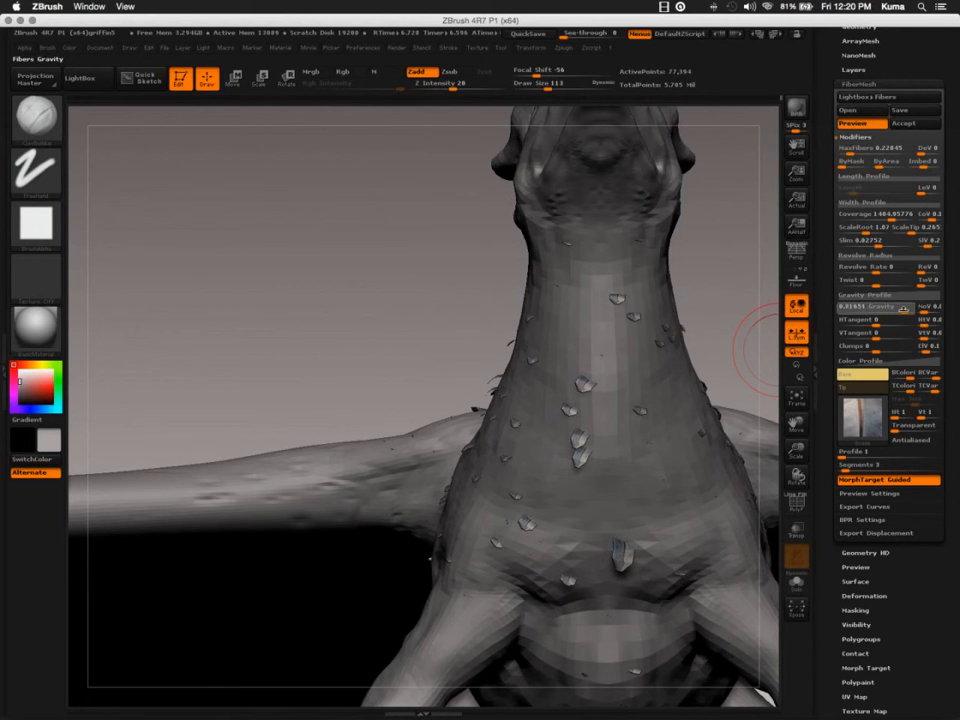
pyautogui.click(889, 310)
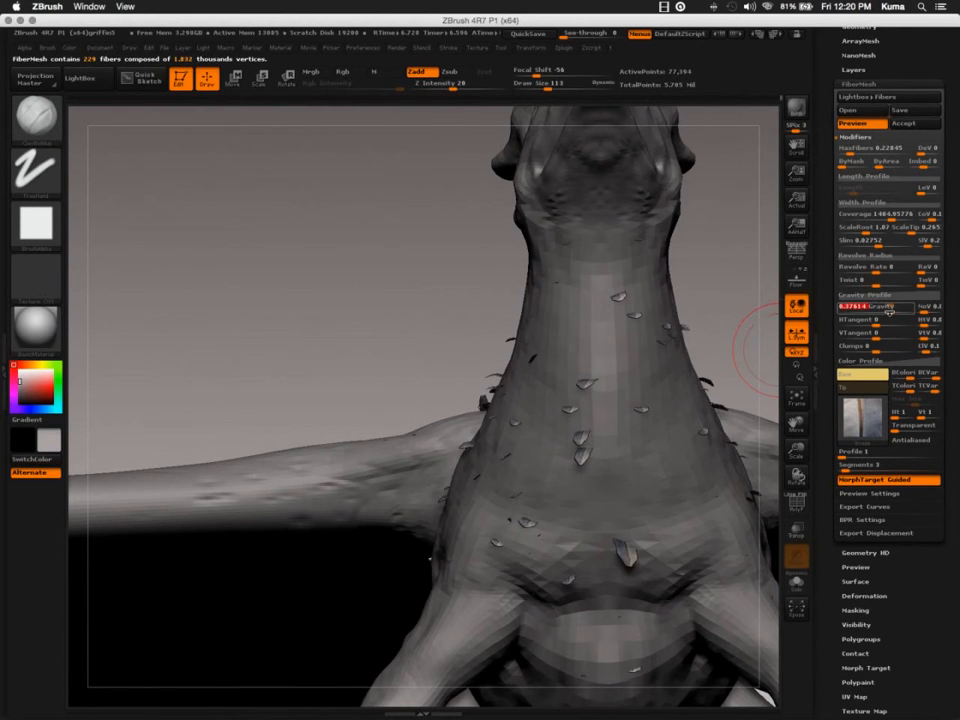
pyautogui.moveTo(741, 320); pyautogui.dragTo(735, 379)
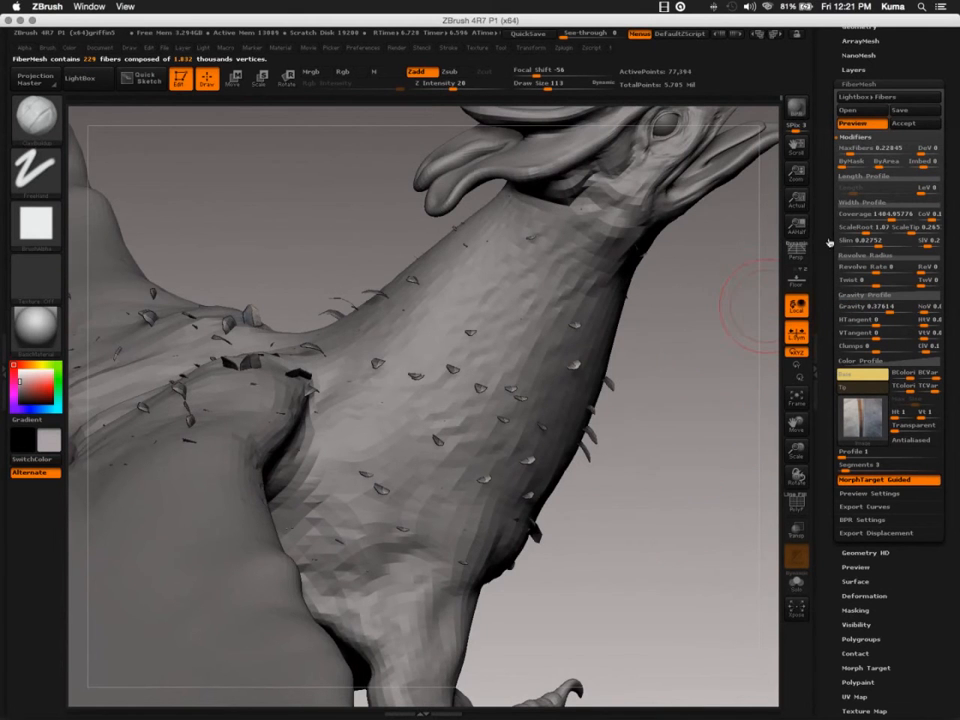
# - Accept the previewed fibers, reselect the griffin body and start another FiberMesh preview on it
pyautogui.click(899, 124)
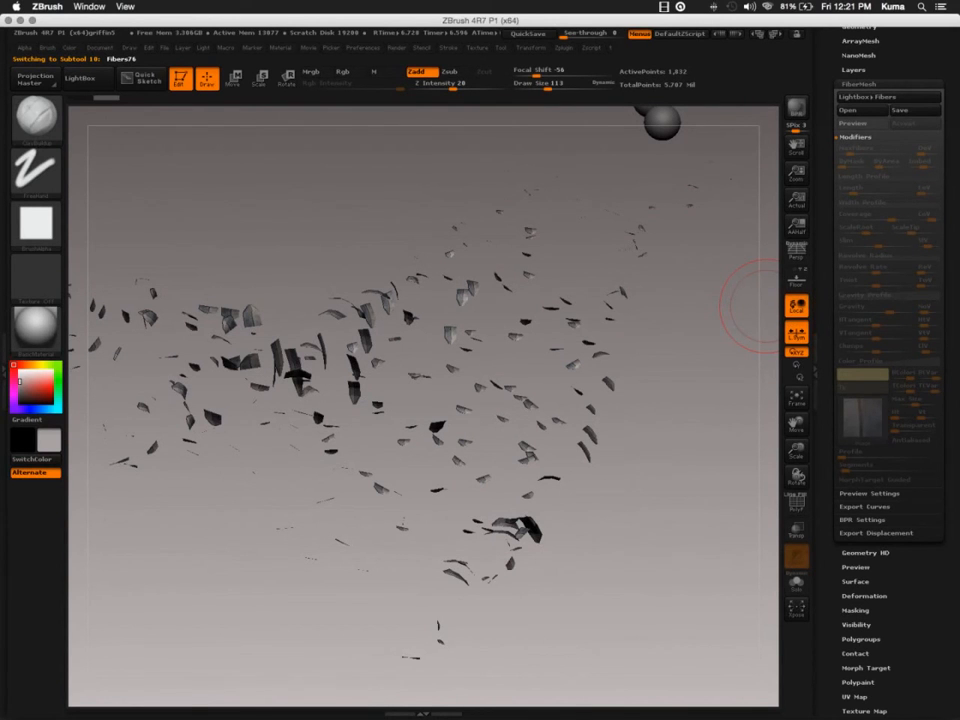
pyautogui.press('super+Tab')
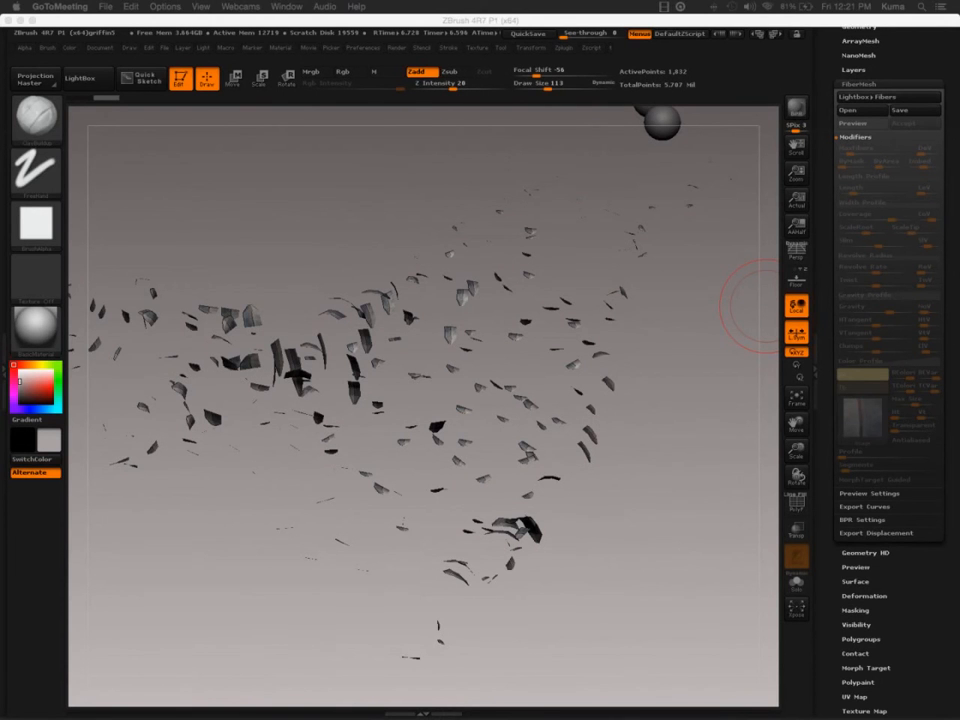
pyautogui.click(849, 127)
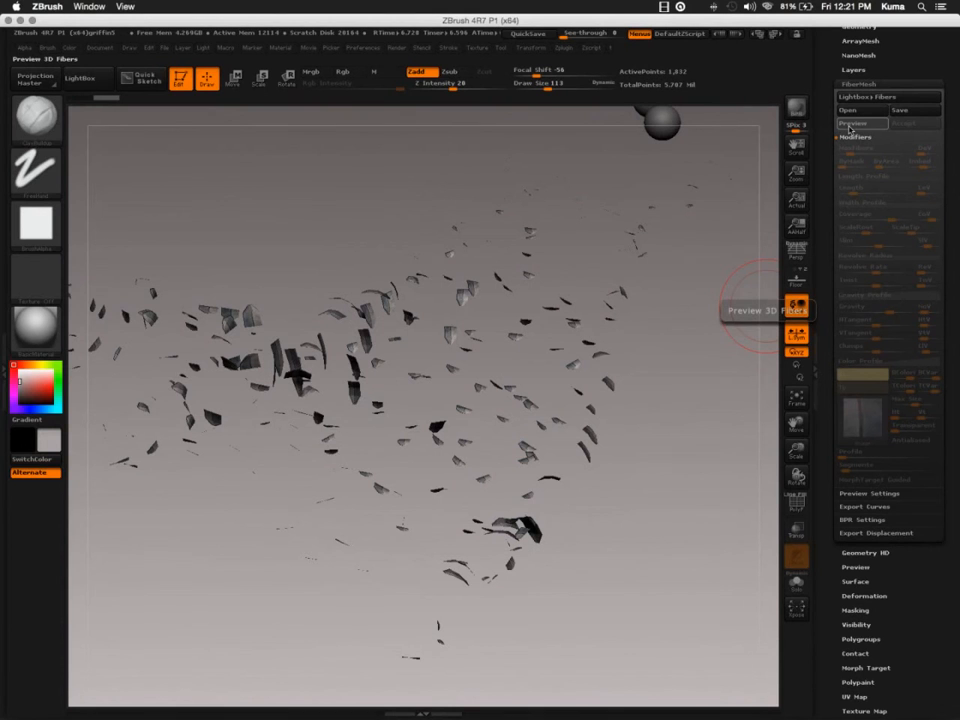
pyautogui.press('Up')
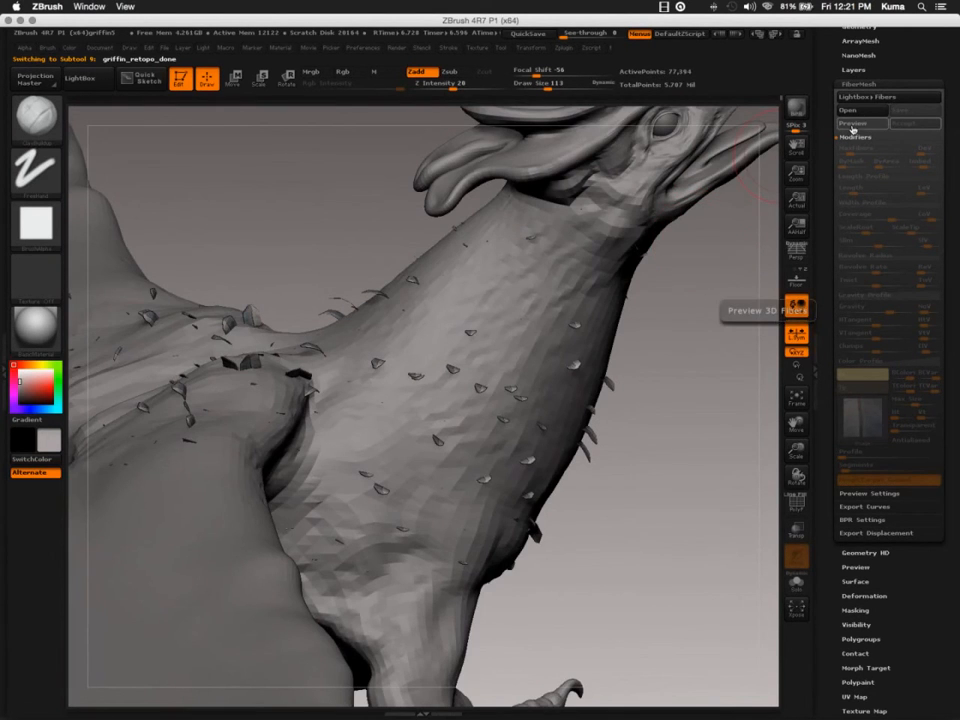
pyautogui.click(852, 125)
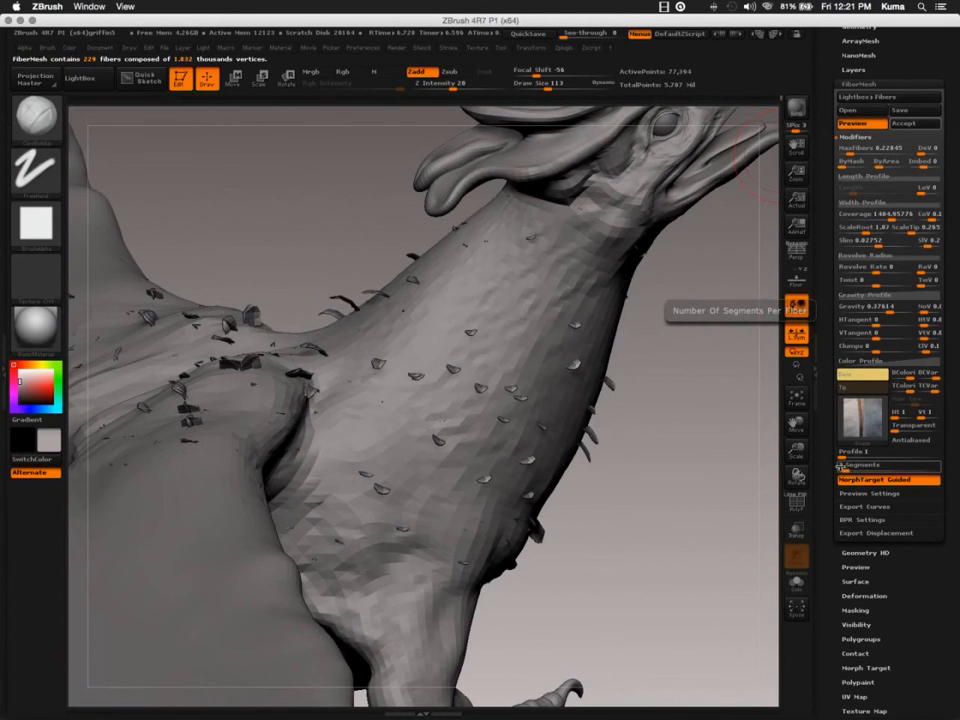
# - Try 1 segment per fiber, inspect a feather up close, and set the segments to 2
pyautogui.moveTo(842, 466); pyautogui.dragTo(838, 466)
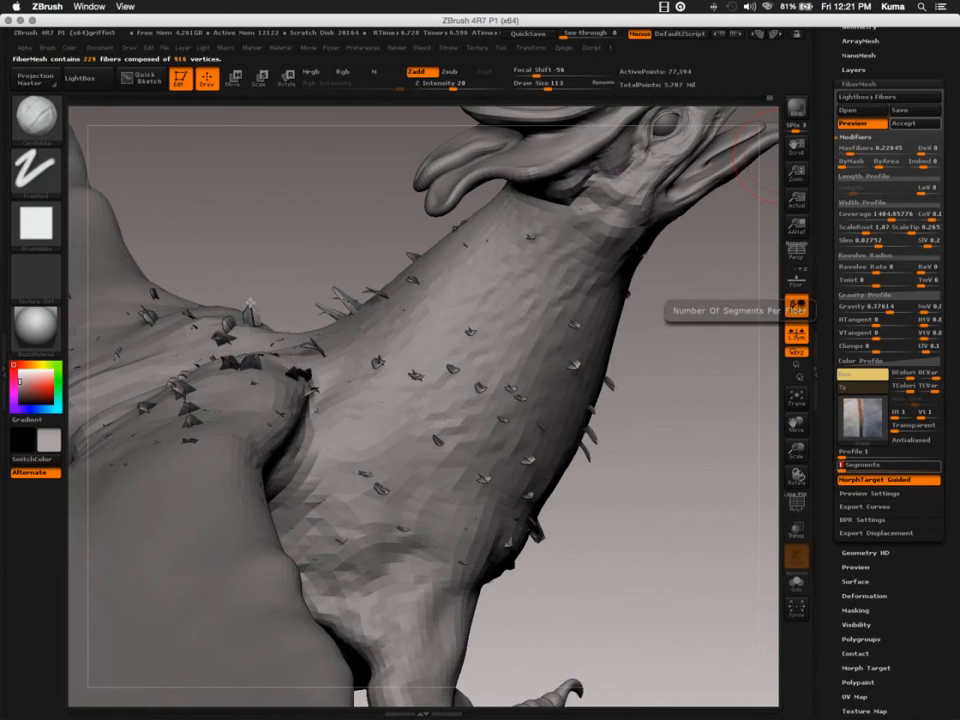
pyautogui.moveTo(292, 302); pyautogui.dragTo(338, 312)
pyautogui.moveTo(268, 322); pyautogui.dragTo(276, 338)
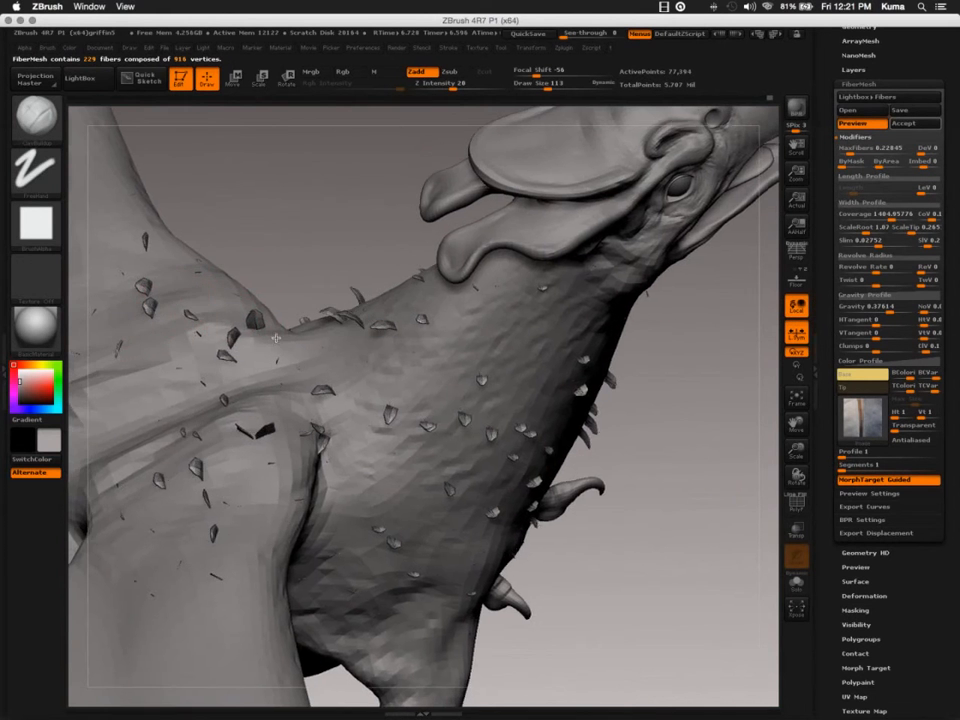
pyautogui.moveTo(276, 338); pyautogui.dragTo(470, 570, button='right')
pyautogui.moveTo(356, 324)
pyautogui.mouseDown(button='right')
pyautogui.moveTo(373, 322)
pyautogui.moveTo(484, 522)
pyautogui.mouseUp(button='right')
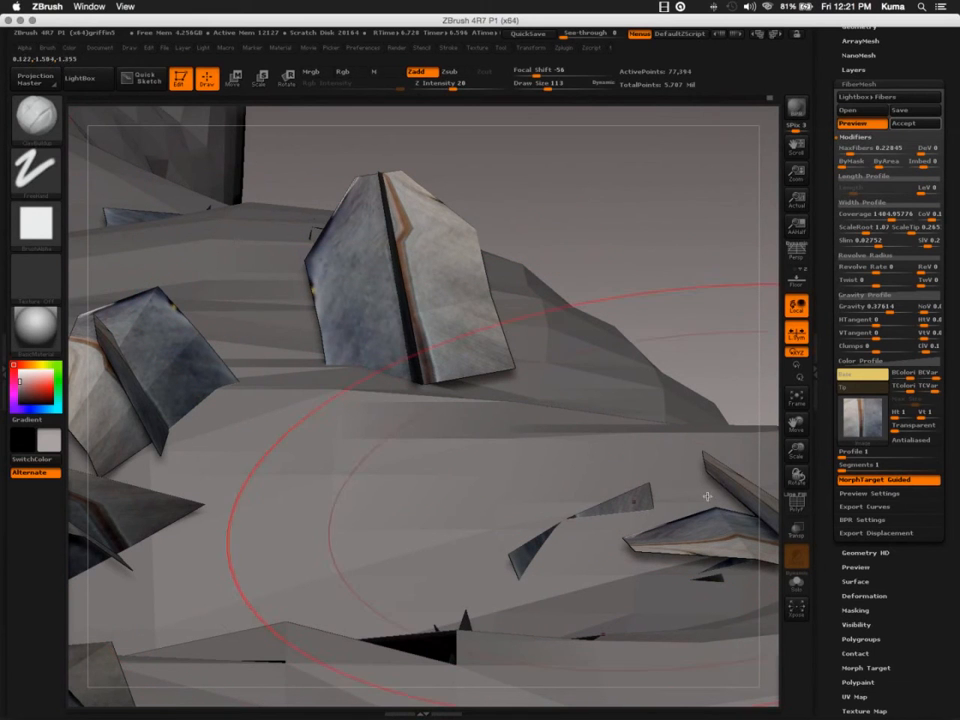
pyautogui.click(844, 466)
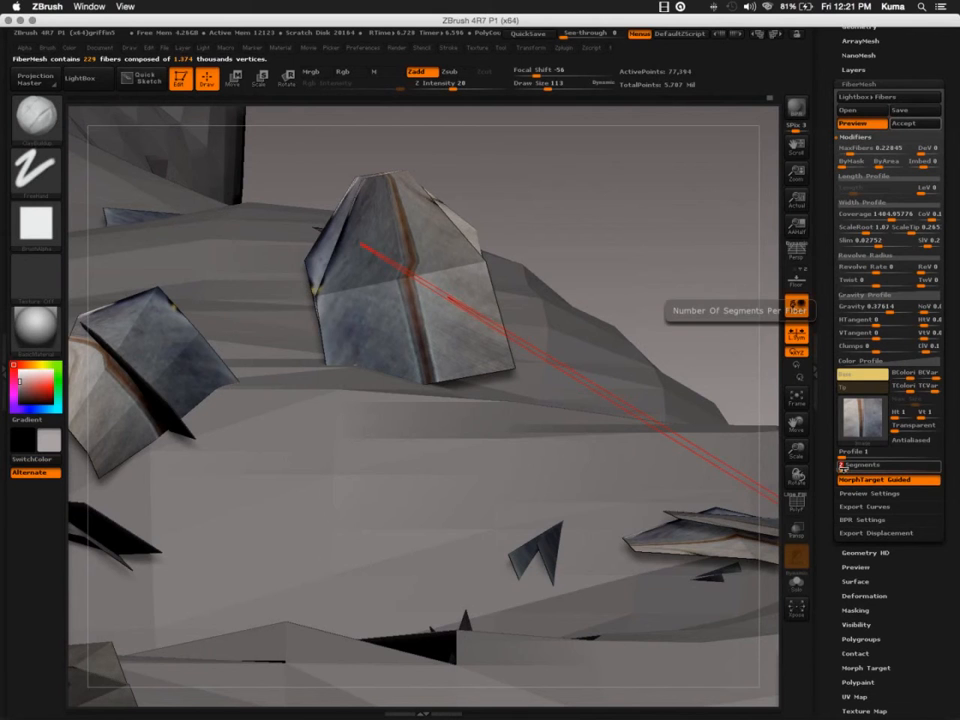
# - Reassign the feather texture to the previewed fibers and let it be resized automatically
pyautogui.click(863, 418)
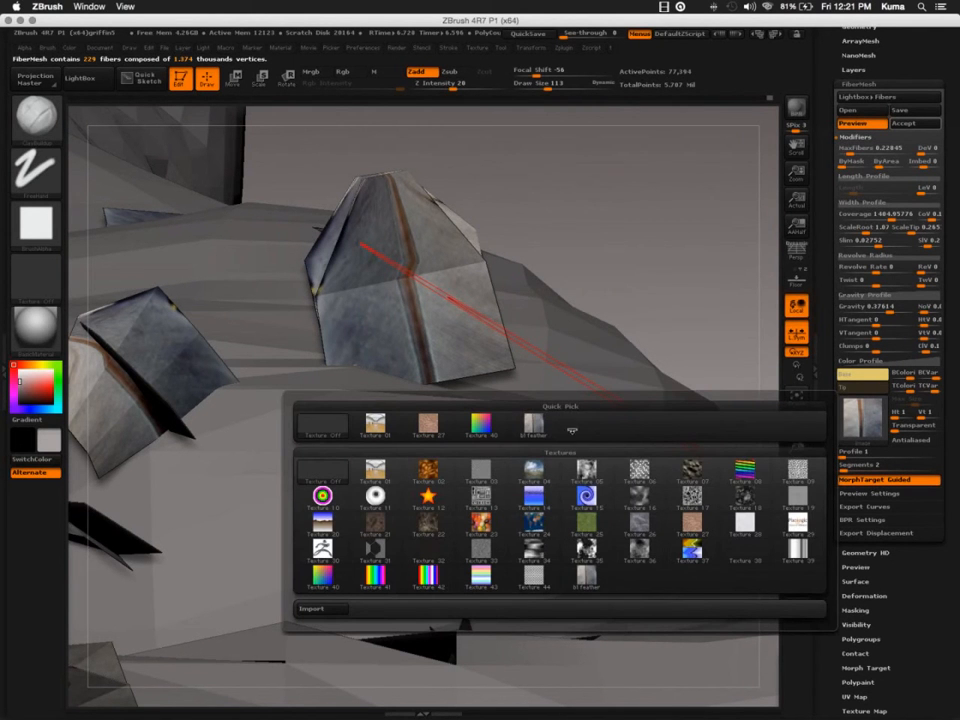
pyautogui.click(546, 428)
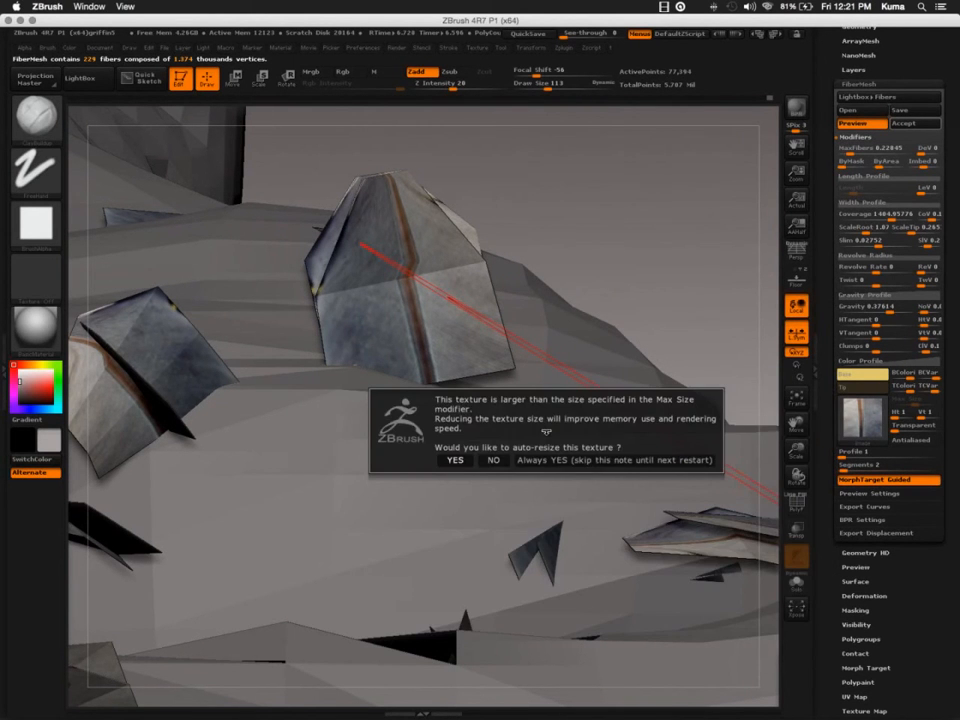
pyautogui.click(462, 460)
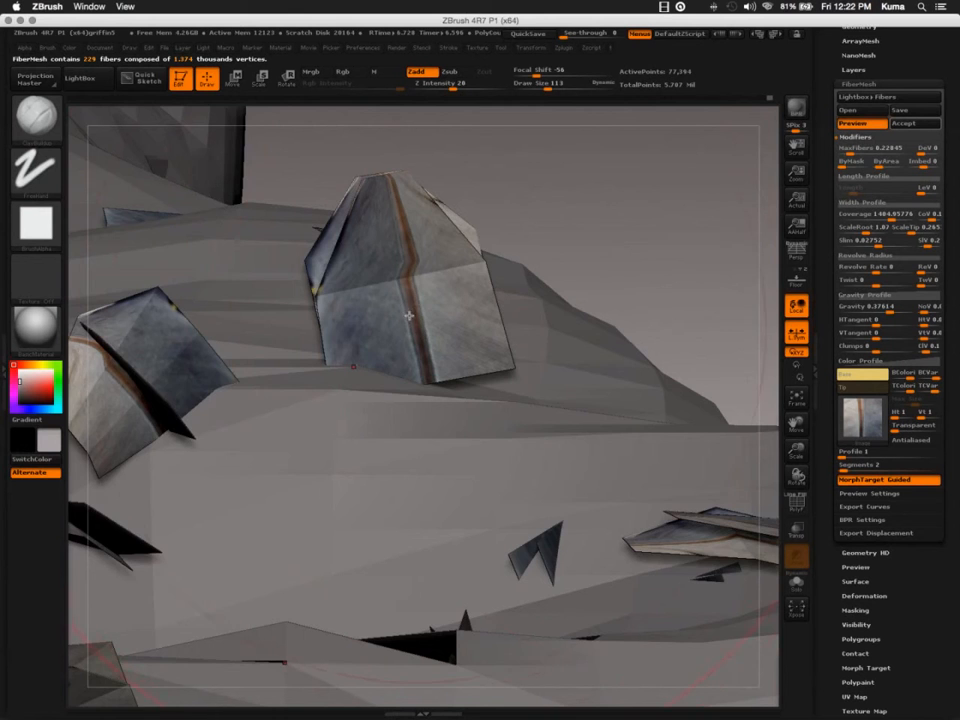
pyautogui.moveTo(407, 315)
pyautogui.keyDown('ctrl'); pyautogui.mouseDown(button='right')
pyautogui.moveTo(240, 208)
pyautogui.moveTo(268, 337)
pyautogui.moveTo(334, 414)
pyautogui.moveTo(413, 543)
pyautogui.moveTo(258, 459)
pyautogui.mouseUp(button='right'); pyautogui.keyUp('ctrl')
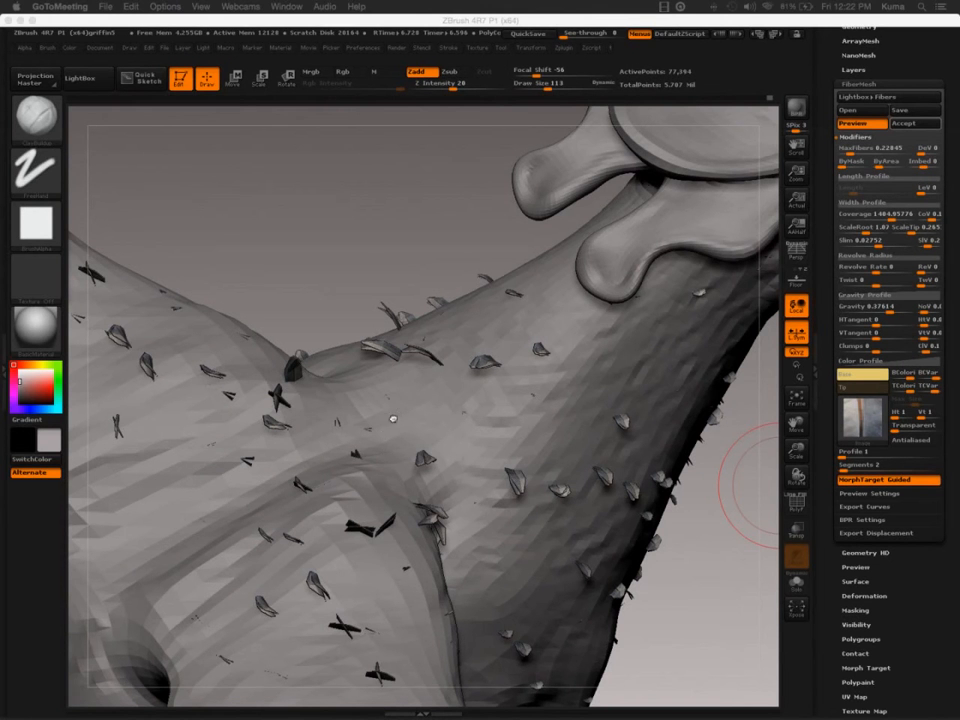
# - Hide the previously accepted fibers' subtool and examine the previewed feathers around the neck
pyautogui.click(379, 450)
pyautogui.moveTo(377, 443); pyautogui.dragTo(403, 562, button='right')
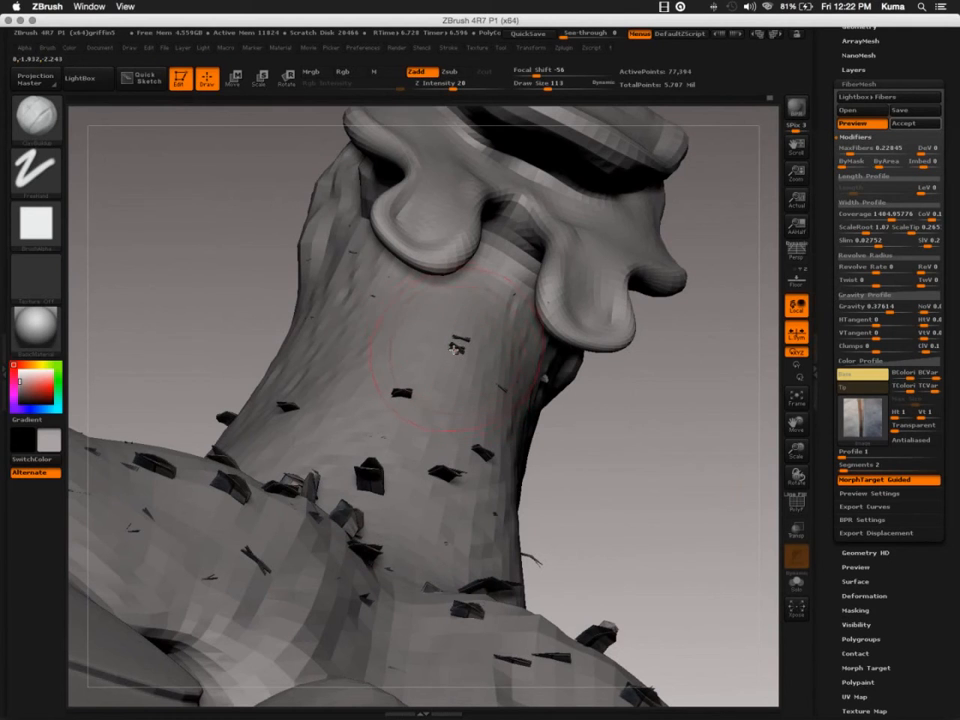
pyautogui.moveTo(455, 378); pyautogui.dragTo(458, 349, button='right')
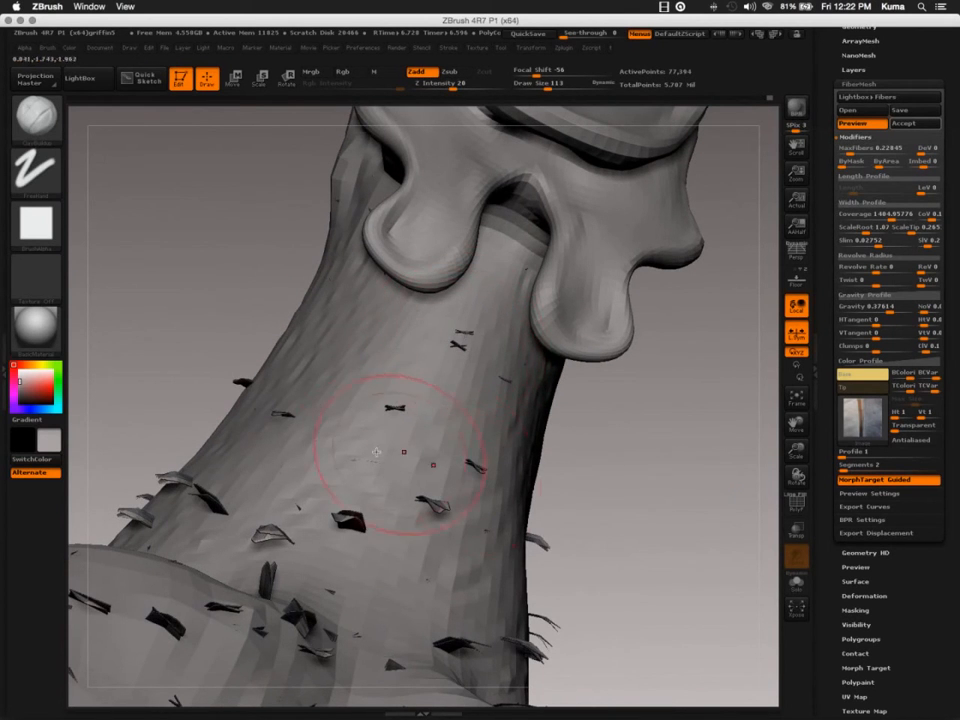
pyautogui.scroll(3, 827, 133)
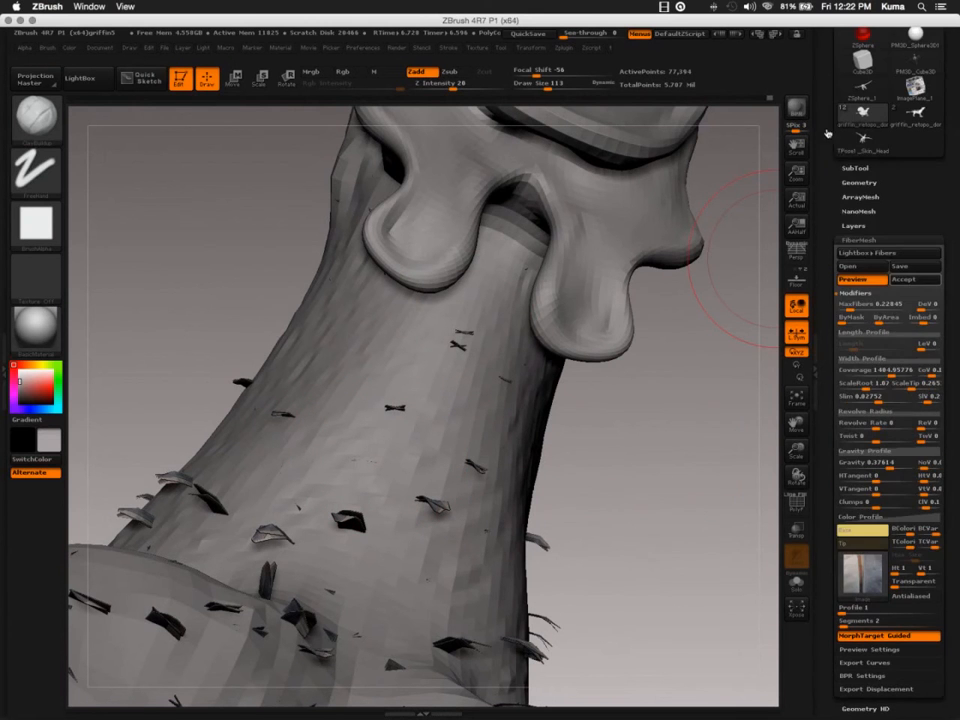
pyautogui.click(848, 168)
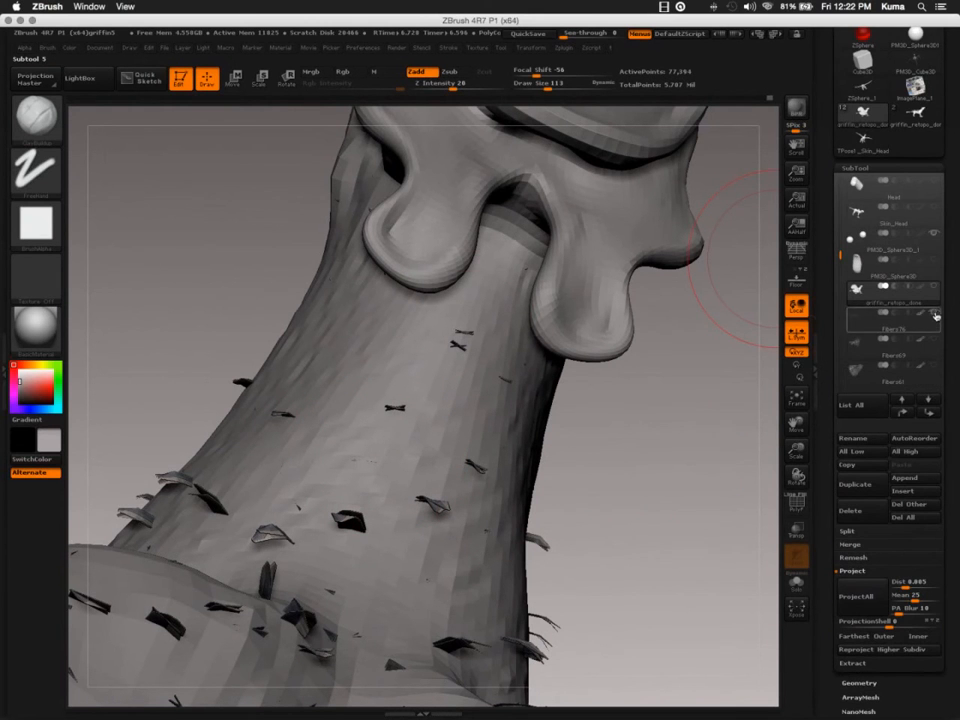
pyautogui.click(935, 342)
pyautogui.moveTo(311, 536)
pyautogui.mouseDown()
pyautogui.moveTo(300, 538)
pyautogui.moveTo(311, 489)
pyautogui.moveTo(285, 510)
pyautogui.mouseUp()
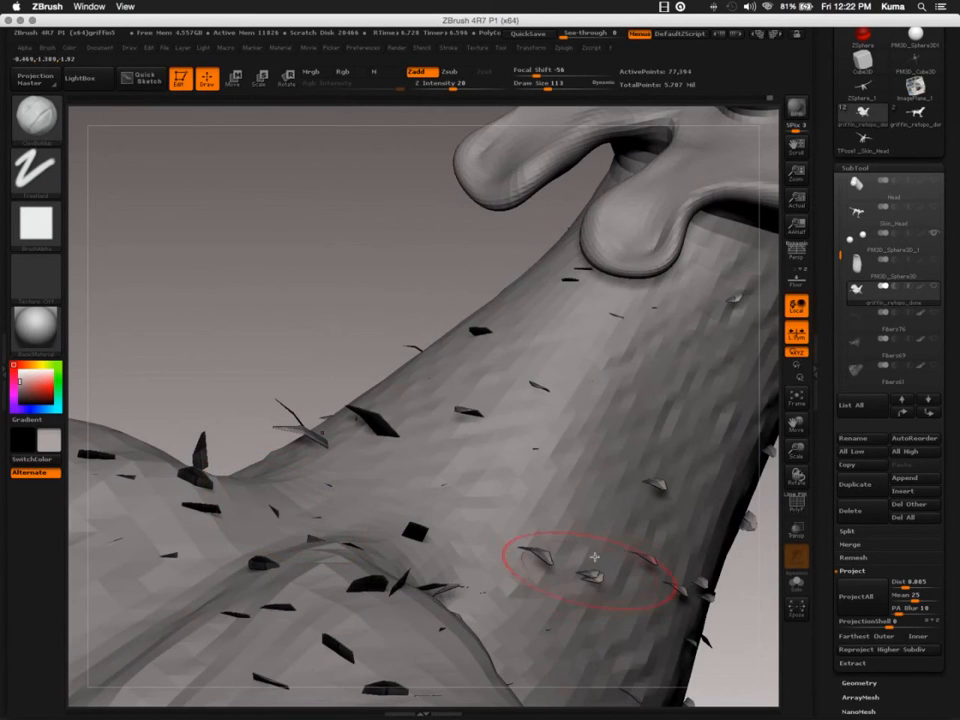
pyautogui.moveTo(315, 476)
pyautogui.mouseDown(button='right')
pyautogui.moveTo(304, 531)
pyautogui.moveTo(252, 453)
pyautogui.moveTo(283, 491)
pyautogui.mouseUp(button='right')
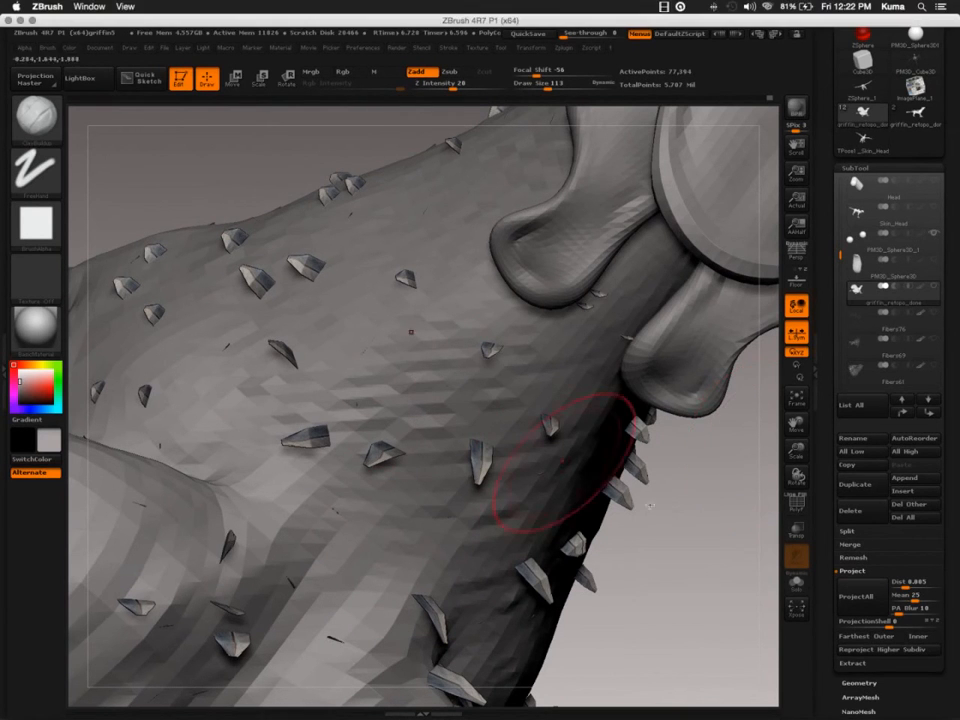
# - Accept the previewed two-segment fibers and select the new fiber subtool
pyautogui.moveTo(838, 697); pyautogui.dragTo(840, 512)
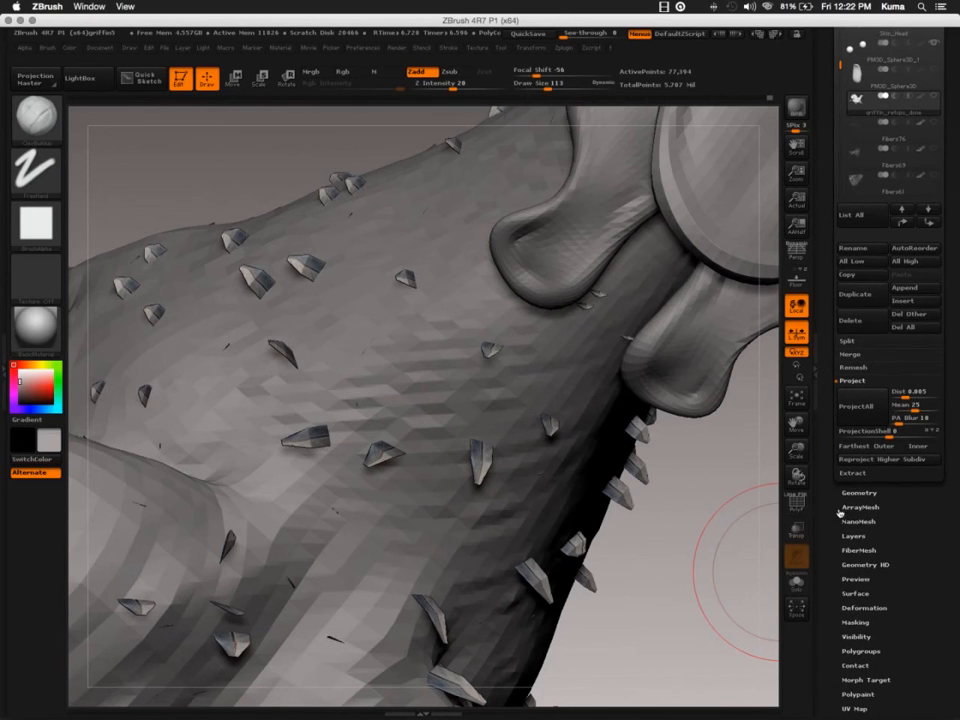
pyautogui.click(852, 551)
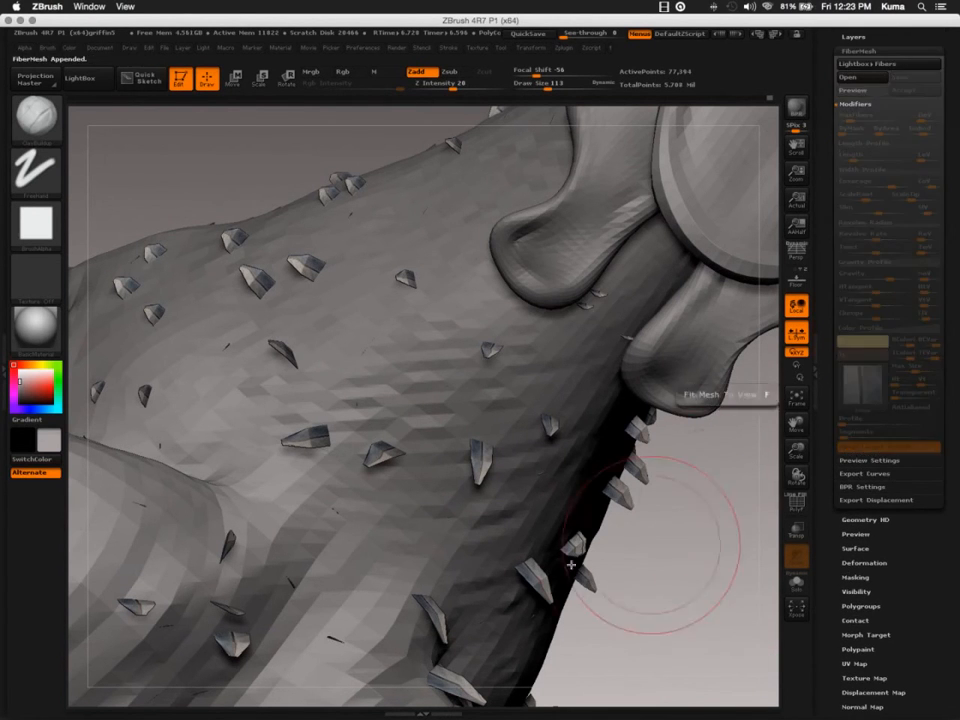
pyautogui.keyDown('alt'); pyautogui.click(527, 555); pyautogui.keyUp('alt')
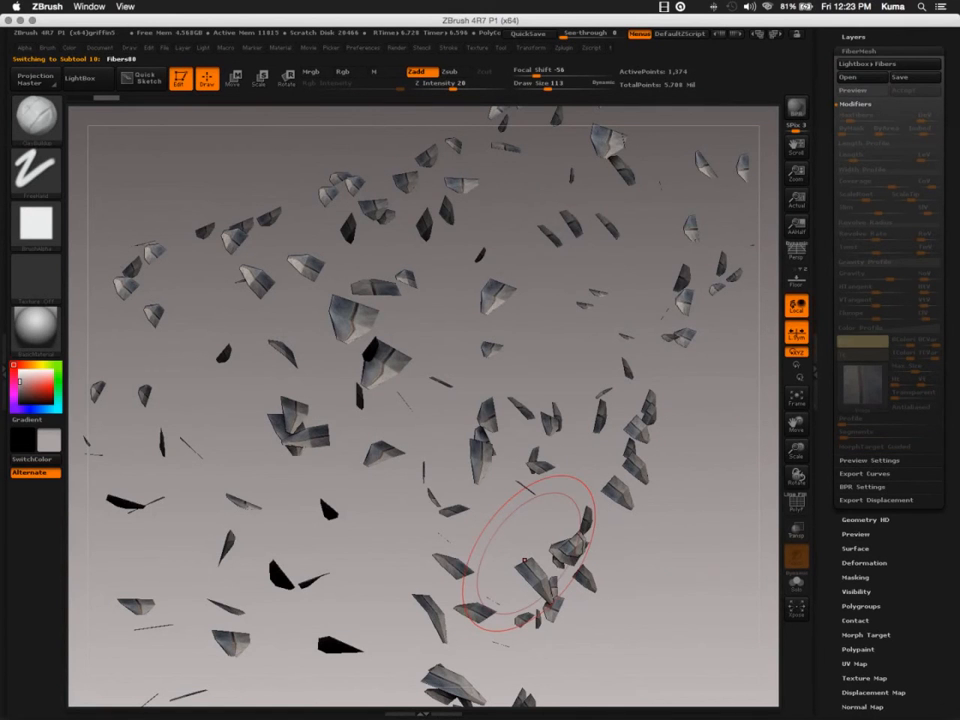
# - Show the griffin body alongside the newly accepted fibers and view the feathers on the back of the neck
pyautogui.moveTo(826, 103); pyautogui.dragTo(832, 327)
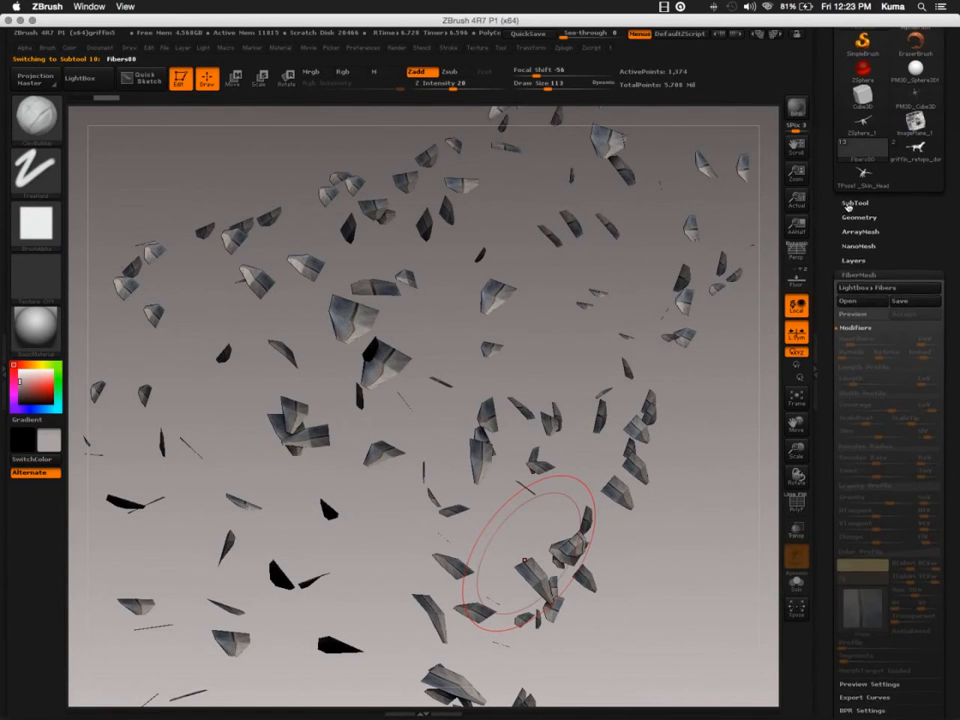
pyautogui.click(849, 205)
pyautogui.moveTo(855, 384)
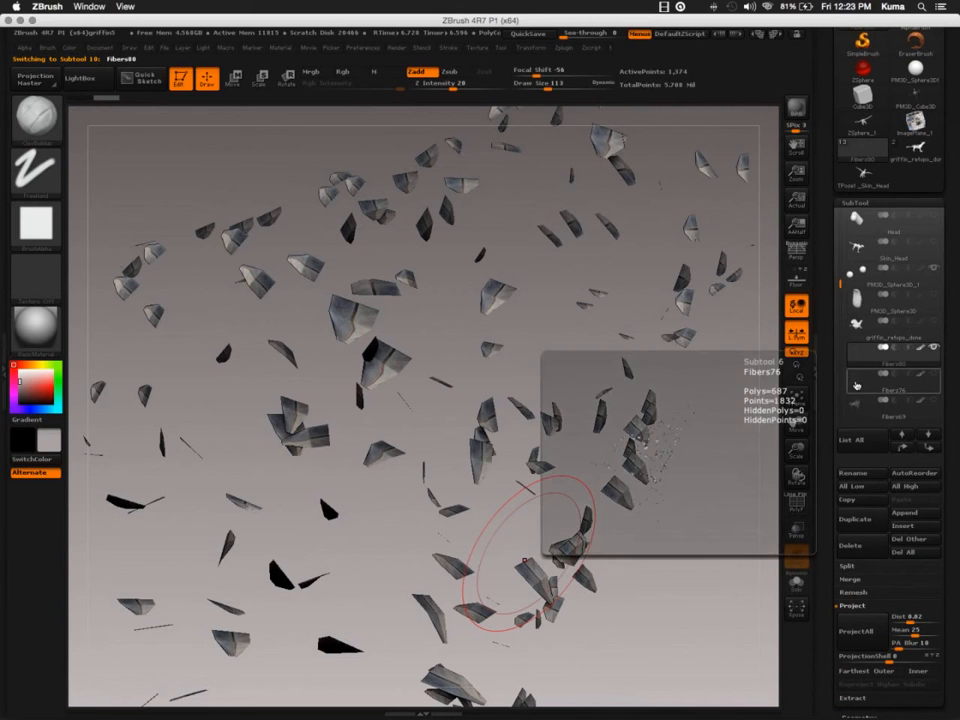
pyautogui.click(934, 322)
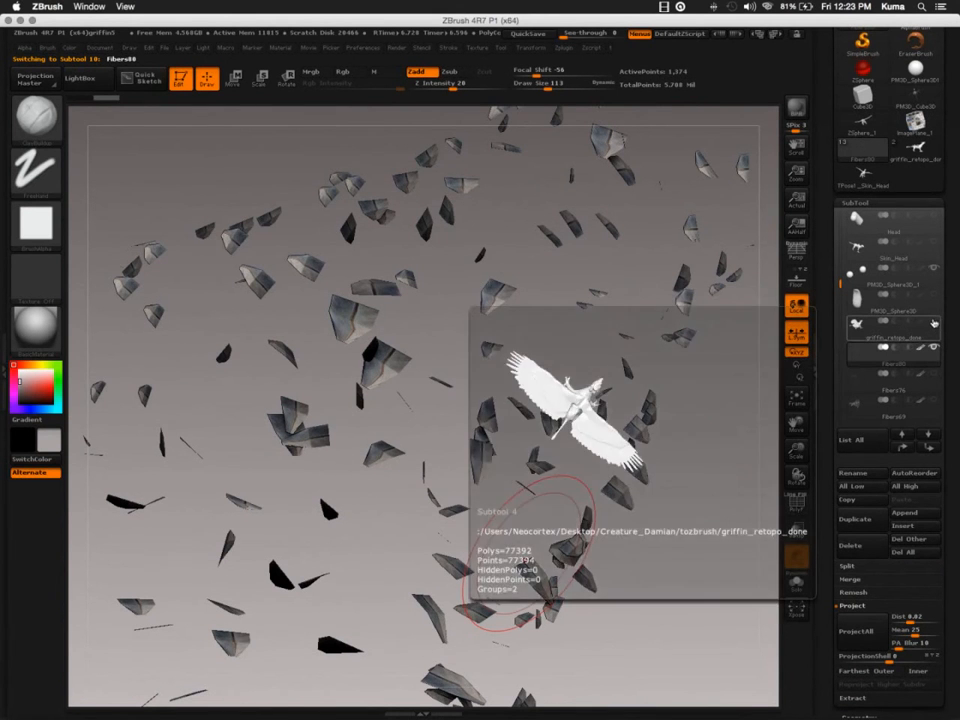
pyautogui.moveTo(382, 444); pyautogui.dragTo(340, 467, button='right')
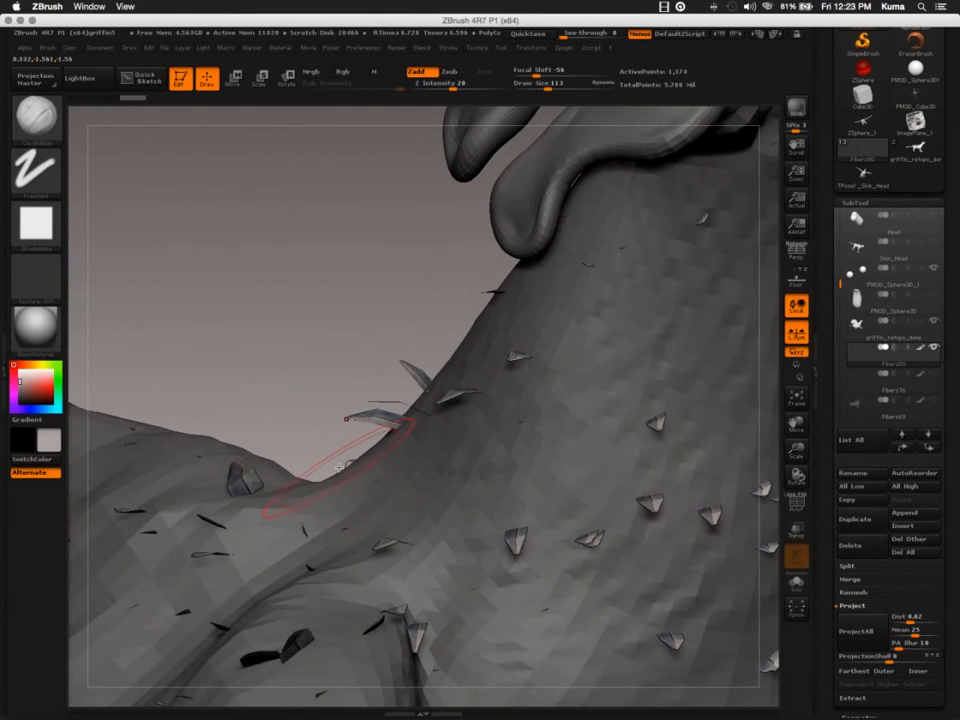
# - Choose the GroomLengthen brush and reduce its draw size to 37
pyautogui.press('b')
pyautogui.press('g')
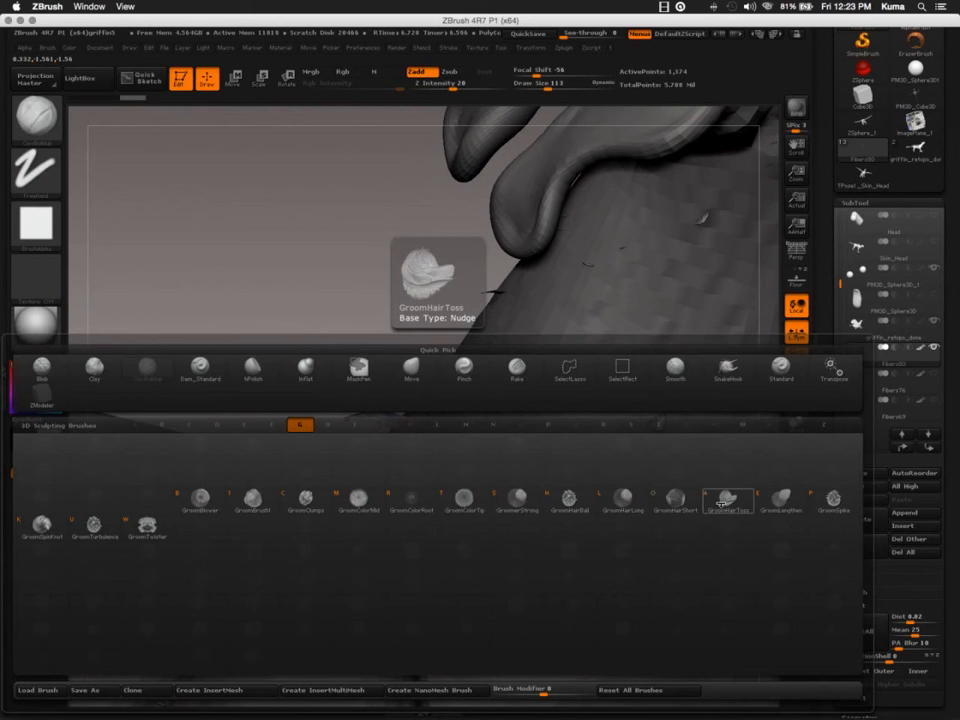
pyautogui.click(776, 503)
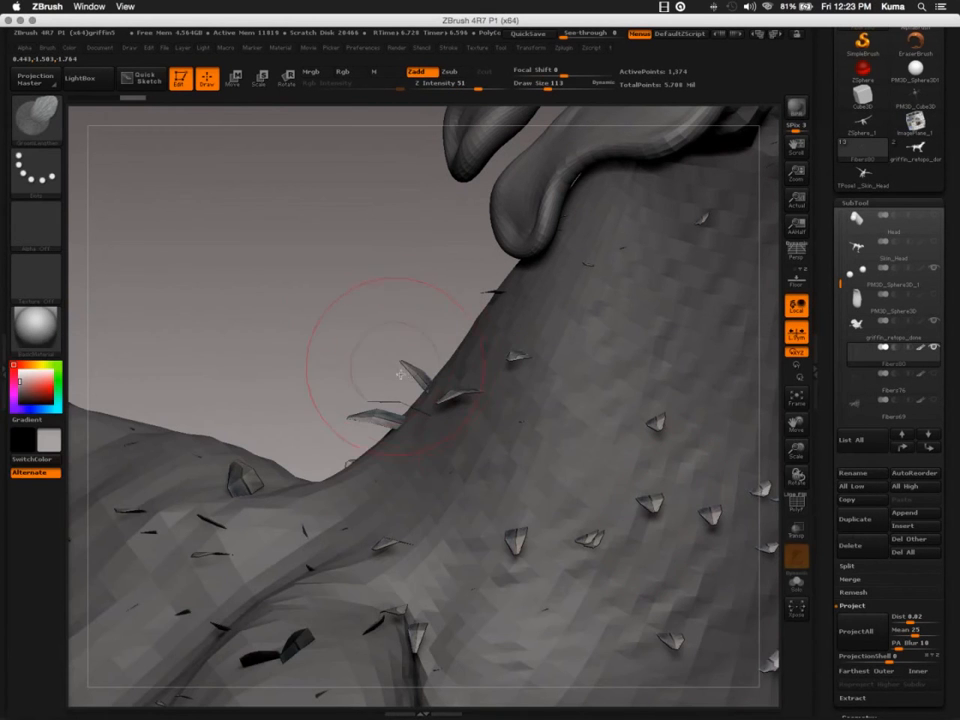
pyautogui.press('s')
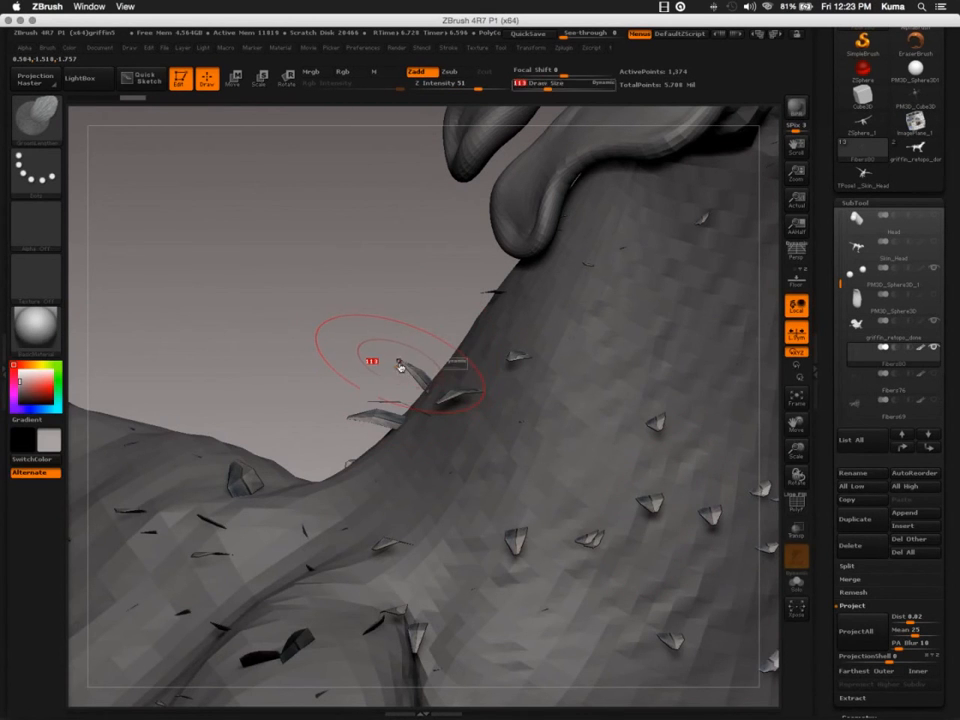
pyautogui.moveTo(398, 371); pyautogui.dragTo(384, 370)
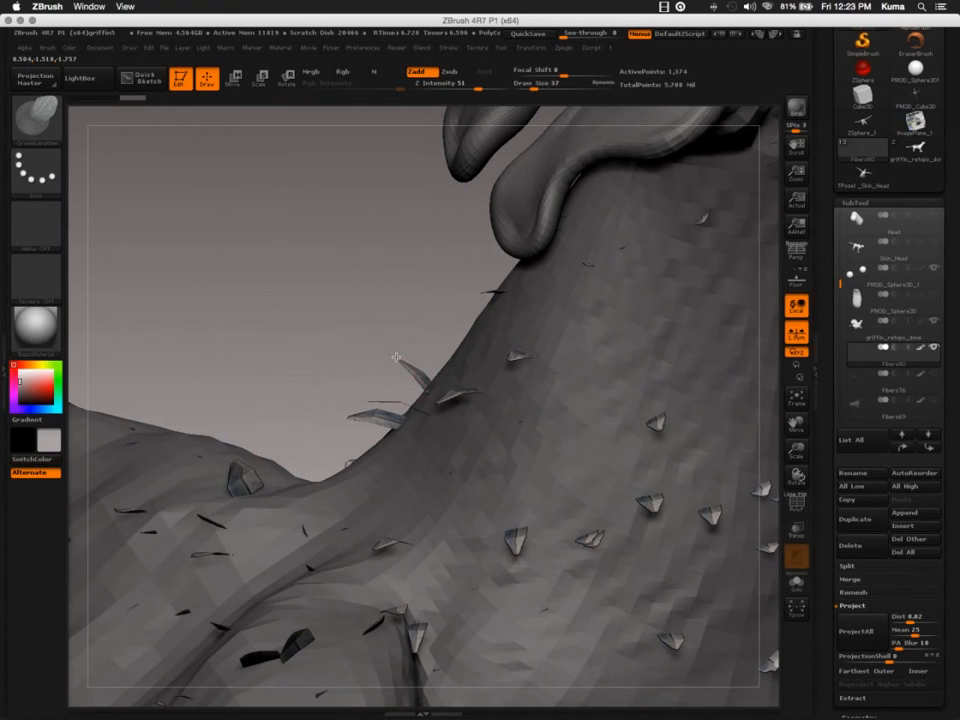
# - Undo the last lengthening stroke and groom the feather behind the head with the GroomHairShort brush
pyautogui.moveTo(352, 328)
pyautogui.mouseDown()
pyautogui.moveTo(349, 424)
pyautogui.moveTo(404, 368)
pyautogui.moveTo(345, 330)
pyautogui.mouseUp()
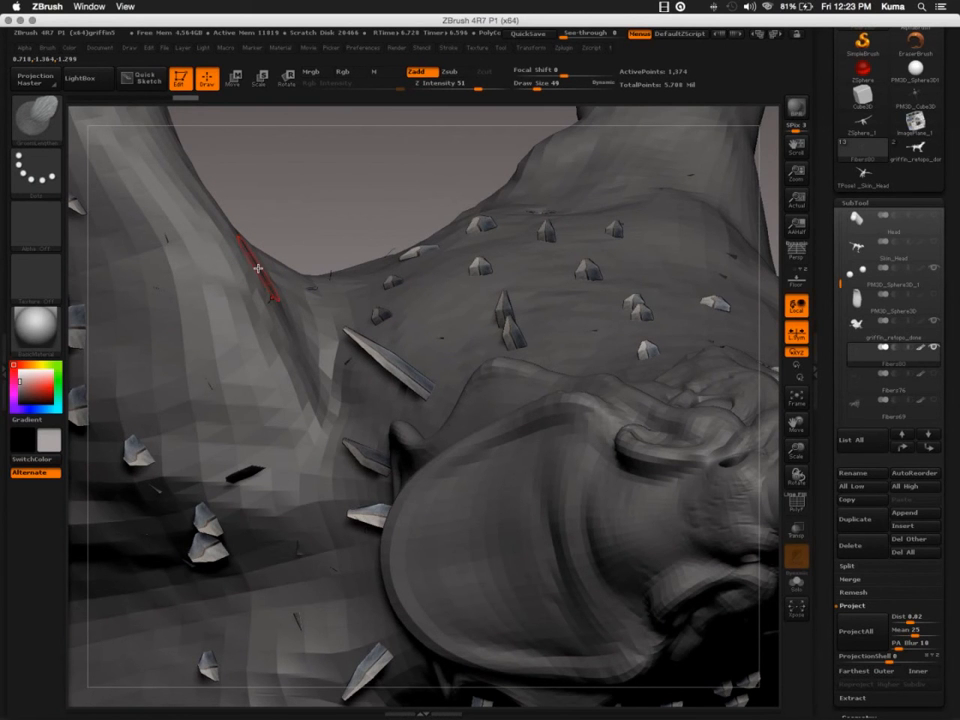
pyautogui.hotkey('ctrl', 'z')
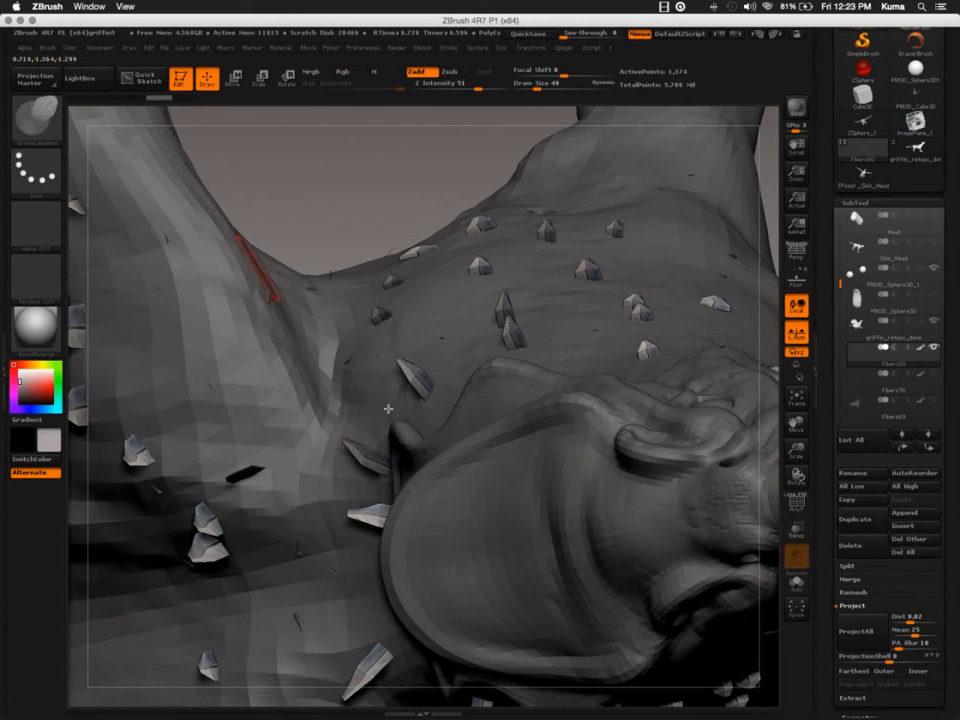
pyautogui.press('b')
pyautogui.press('g')
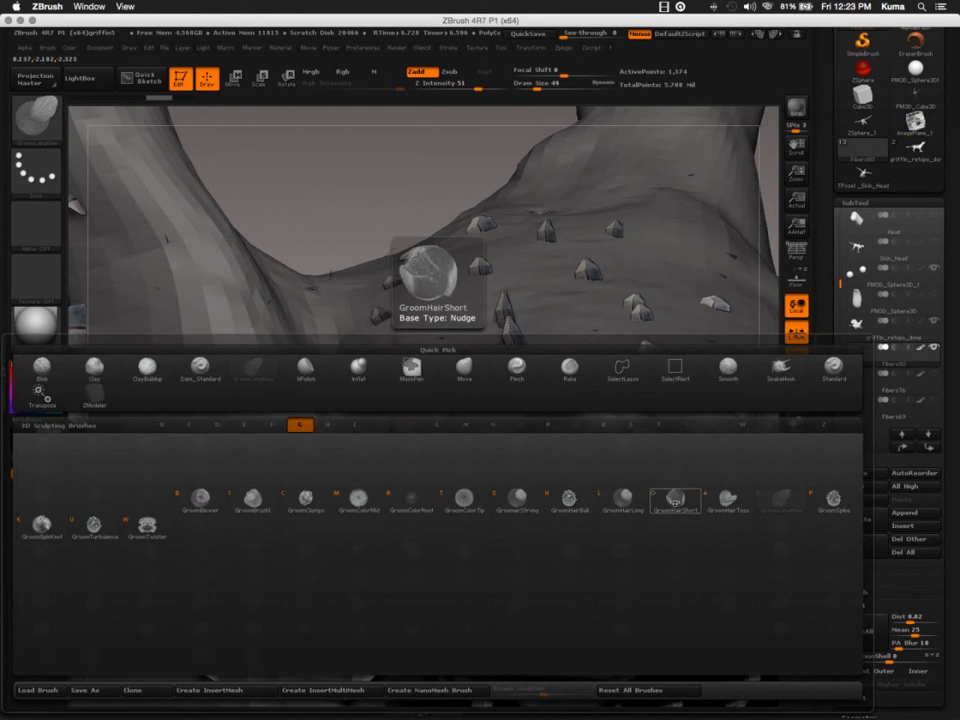
pyautogui.click(675, 498)
pyautogui.moveTo(410, 364)
pyautogui.mouseDown()
pyautogui.moveTo(398, 368)
pyautogui.moveTo(406, 386)
pyautogui.mouseUp()
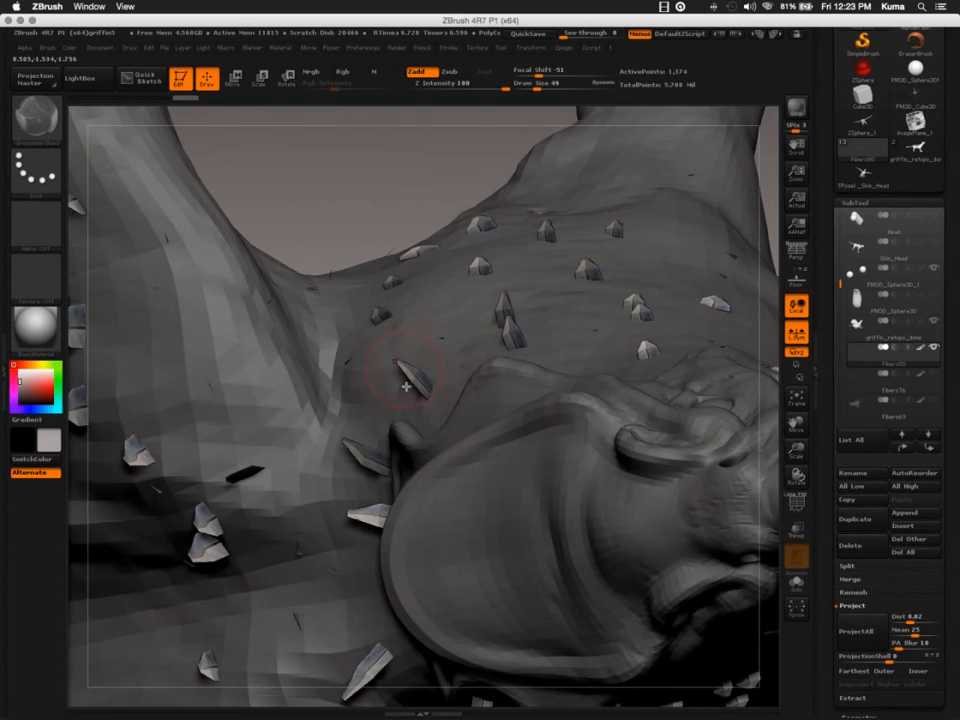
# - Comb the feathers at the base of the neck with GroomHairShort strokes, enlarging the draw size up to 89
pyautogui.moveTo(415, 408); pyautogui.dragTo(362, 438, button='right')
pyautogui.moveTo(352, 433); pyautogui.dragTo(349, 418)
pyautogui.moveTo(334, 321)
pyautogui.mouseDown(button='right')
pyautogui.moveTo(336, 390)
pyautogui.moveTo(457, 409)
pyautogui.mouseUp(button='right')
pyautogui.moveTo(550, 446); pyautogui.dragTo(526, 404)
pyautogui.moveTo(464, 384)
pyautogui.mouseDown()
pyautogui.moveTo(461, 370)
pyautogui.moveTo(448, 398)
pyautogui.mouseUp()
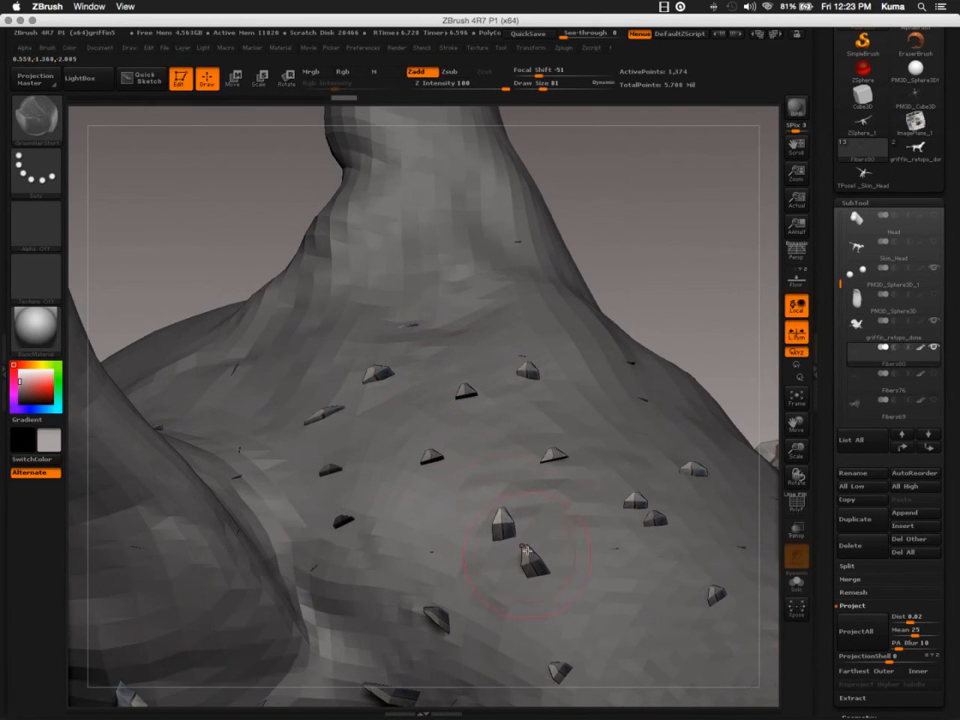
pyautogui.moveTo(510, 540)
pyautogui.mouseDown(button='right')
pyautogui.moveTo(540, 523)
pyautogui.moveTo(552, 550)
pyautogui.mouseUp(button='right')
pyautogui.moveTo(553, 551)
pyautogui.mouseDown()
pyautogui.moveTo(532, 540)
pyautogui.moveTo(522, 516)
pyautogui.moveTo(530, 513)
pyautogui.mouseUp()
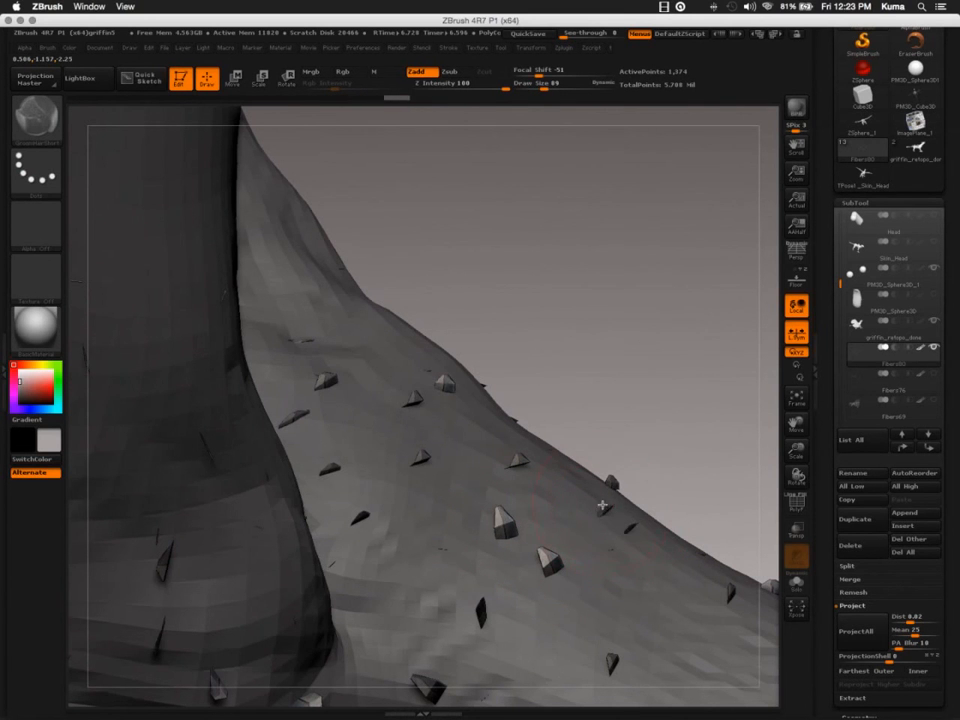
pyautogui.moveTo(615, 505)
pyautogui.mouseDown(button='right')
pyautogui.moveTo(553, 537)
pyautogui.moveTo(564, 508)
pyautogui.moveTo(575, 508)
pyautogui.mouseUp(button='right')
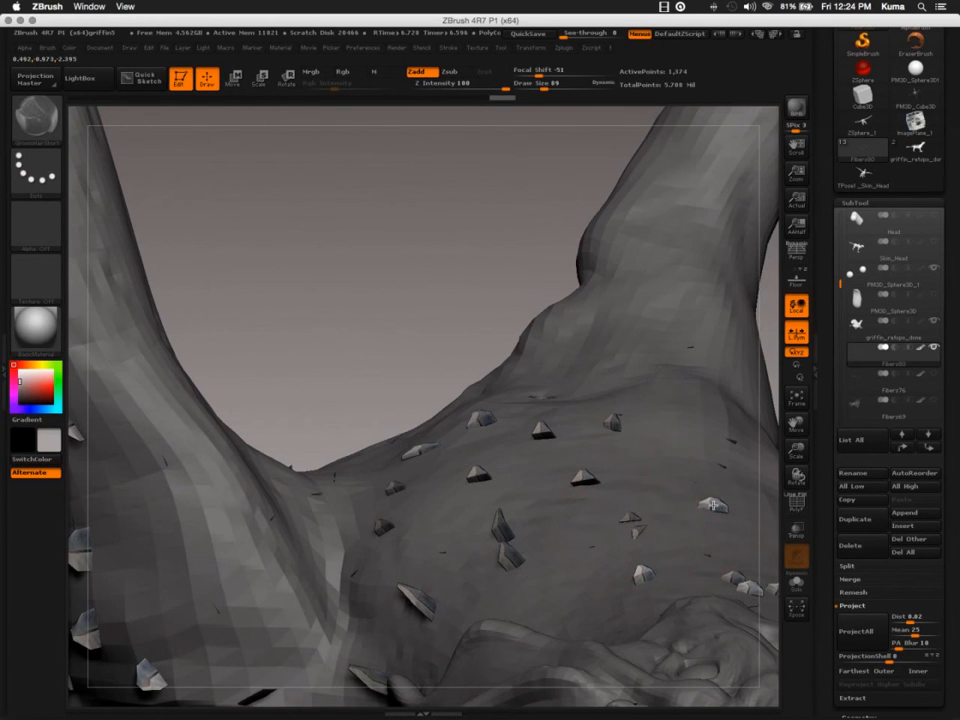
# - Redirect the feathers on the side of the neck with GroomHairShort strokes at a draw size of 81 to 85
pyautogui.moveTo(380, 519)
pyautogui.keyDown('ctrl'); pyautogui.mouseDown(button='right')
pyautogui.moveTo(360, 435)
pyautogui.moveTo(369, 544)
pyautogui.moveTo(411, 463)
pyautogui.moveTo(497, 532)
pyautogui.moveTo(428, 465)
pyautogui.mouseUp(button='right'); pyautogui.keyUp('ctrl')
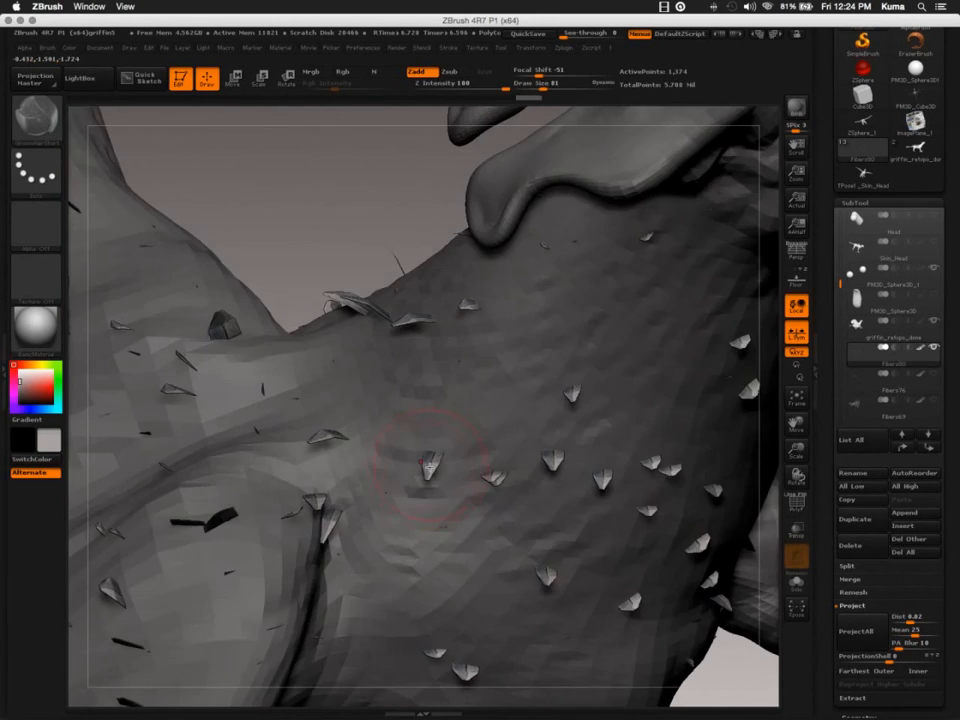
pyautogui.moveTo(420, 476)
pyautogui.mouseDown()
pyautogui.moveTo(400, 503)
pyautogui.moveTo(406, 514)
pyautogui.moveTo(383, 525)
pyautogui.mouseUp()
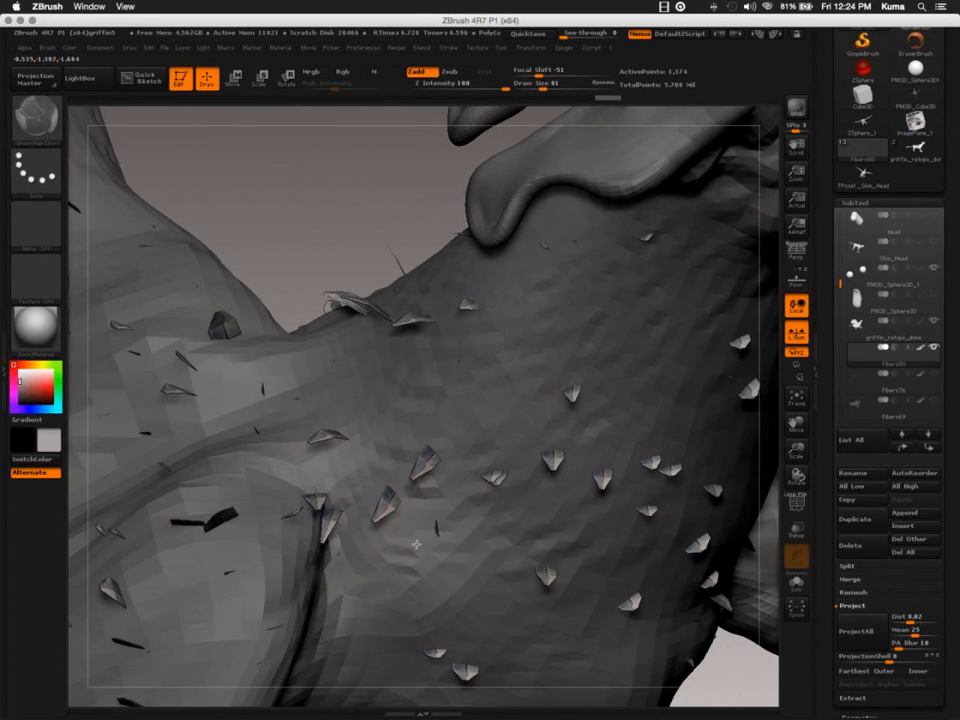
pyautogui.moveTo(480, 413); pyautogui.dragTo(430, 455)
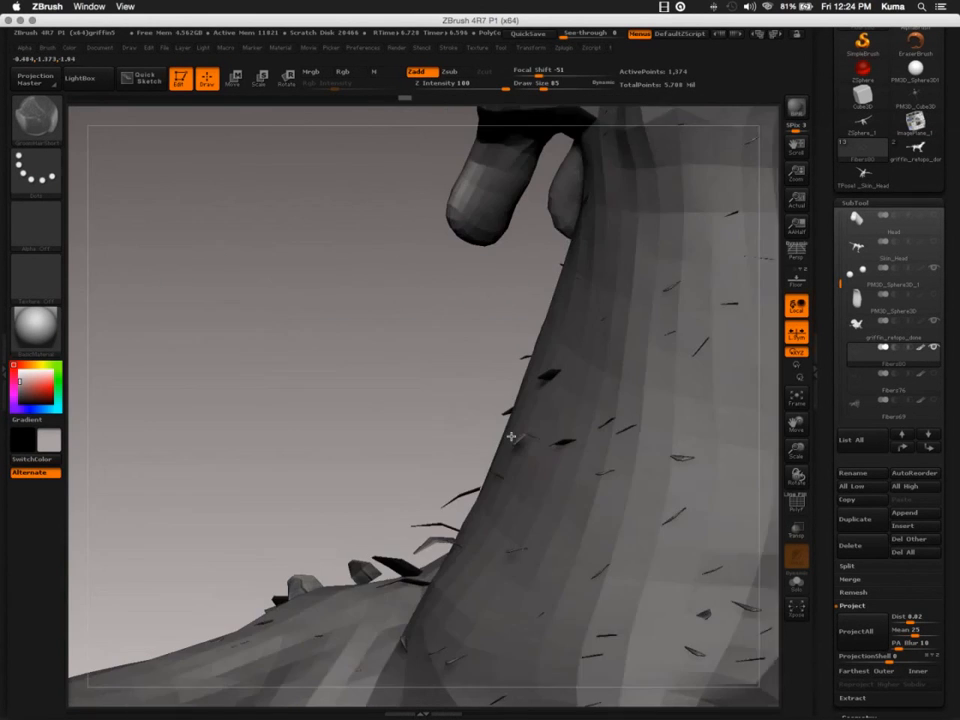
pyautogui.moveTo(511, 436); pyautogui.dragTo(505, 470)
pyautogui.moveTo(571, 456); pyautogui.dragTo(547, 461)
pyautogui.moveTo(636, 444)
pyautogui.mouseDown()
pyautogui.moveTo(611, 437)
pyautogui.moveTo(602, 497)
pyautogui.mouseUp()
pyautogui.moveTo(598, 549); pyautogui.dragTo(553, 658)
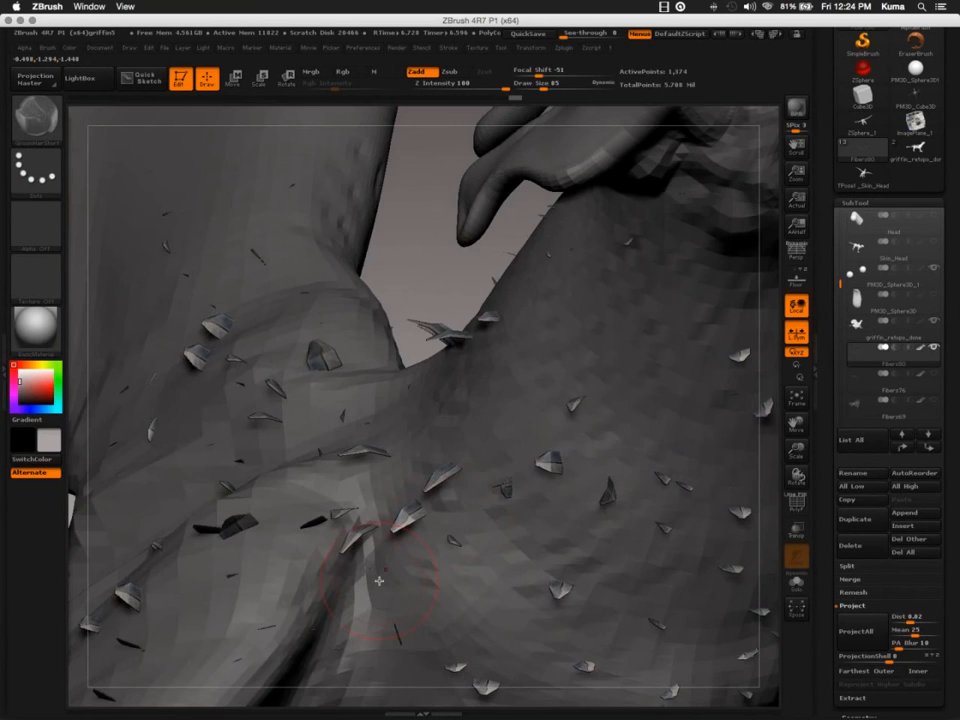
# - Switch to the GroomHairToss brush and sweep the feathers where the neck meets the shoulder
pyautogui.press('b')
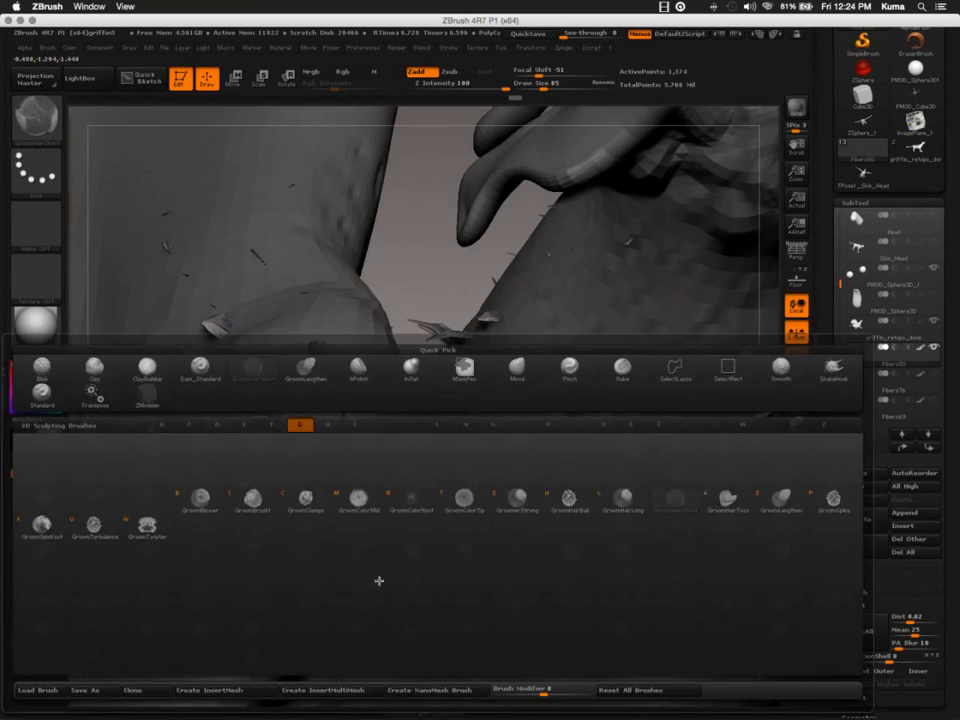
pyautogui.click(731, 499)
pyautogui.moveTo(495, 399)
pyautogui.mouseDown(button='right')
pyautogui.moveTo(495, 416)
pyautogui.moveTo(580, 414)
pyautogui.mouseUp(button='right')
pyautogui.moveTo(579, 414)
pyautogui.mouseDown()
pyautogui.moveTo(507, 463)
pyautogui.moveTo(467, 542)
pyautogui.moveTo(389, 479)
pyautogui.mouseUp()
pyautogui.moveTo(290, 472)
pyautogui.mouseDown(button='right')
pyautogui.moveTo(296, 489)
pyautogui.moveTo(400, 497)
pyautogui.moveTo(398, 460)
pyautogui.mouseUp(button='right')
pyautogui.moveTo(308, 476); pyautogui.dragTo(315, 466)
pyautogui.moveTo(423, 393); pyautogui.dragTo(357, 433)
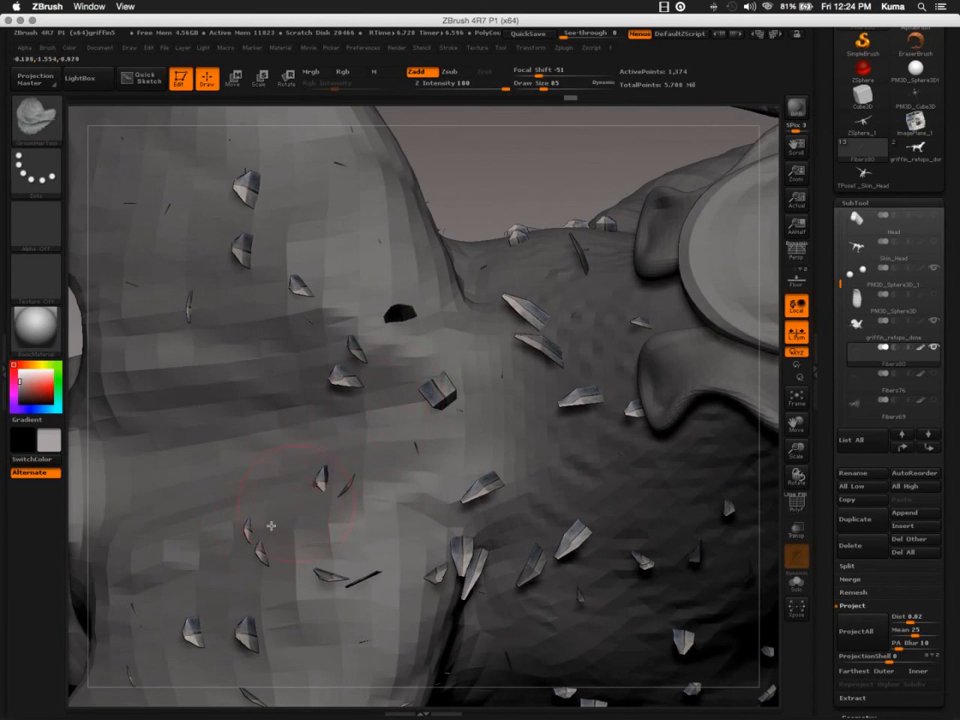
# - Comb the feathers farther down the back and shoulder with GroomHairToss strokes at draw size 85
pyautogui.keyDown('alt'); pyautogui.moveTo(271, 525); pyautogui.dragTo(338, 426, button='right'); pyautogui.keyUp('alt')
pyautogui.moveTo(338, 426); pyautogui.dragTo(298, 476)
pyautogui.moveTo(412, 486)
pyautogui.mouseDown()
pyautogui.moveTo(353, 503)
pyautogui.moveTo(397, 546)
pyautogui.mouseUp()
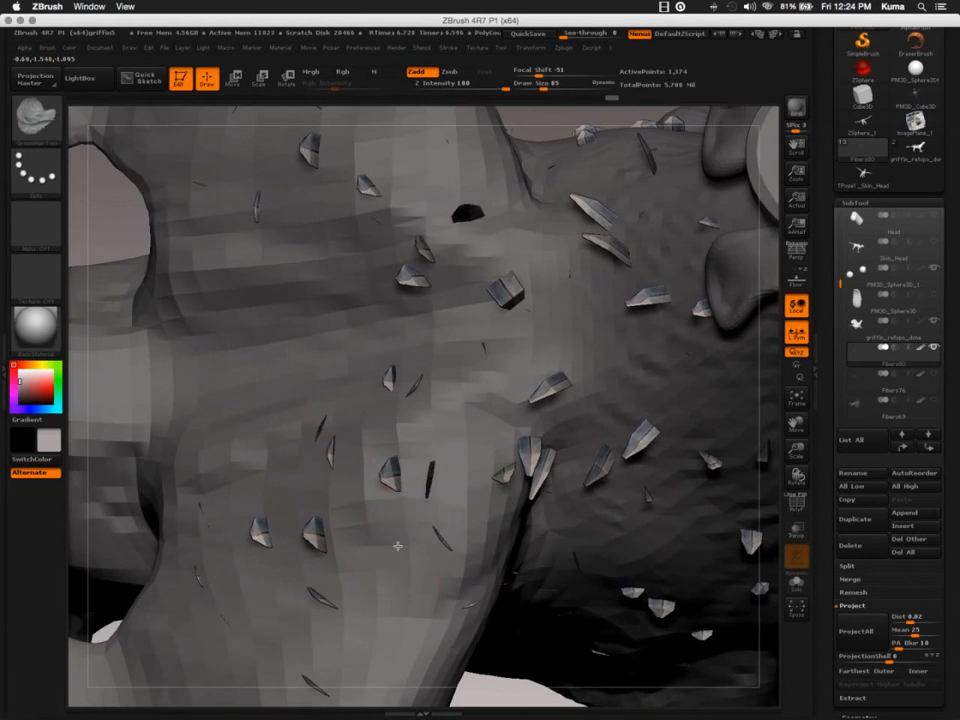
pyautogui.moveTo(410, 589)
pyautogui.mouseDown(button='right')
pyautogui.moveTo(424, 593)
pyautogui.moveTo(429, 496)
pyautogui.mouseUp(button='right')
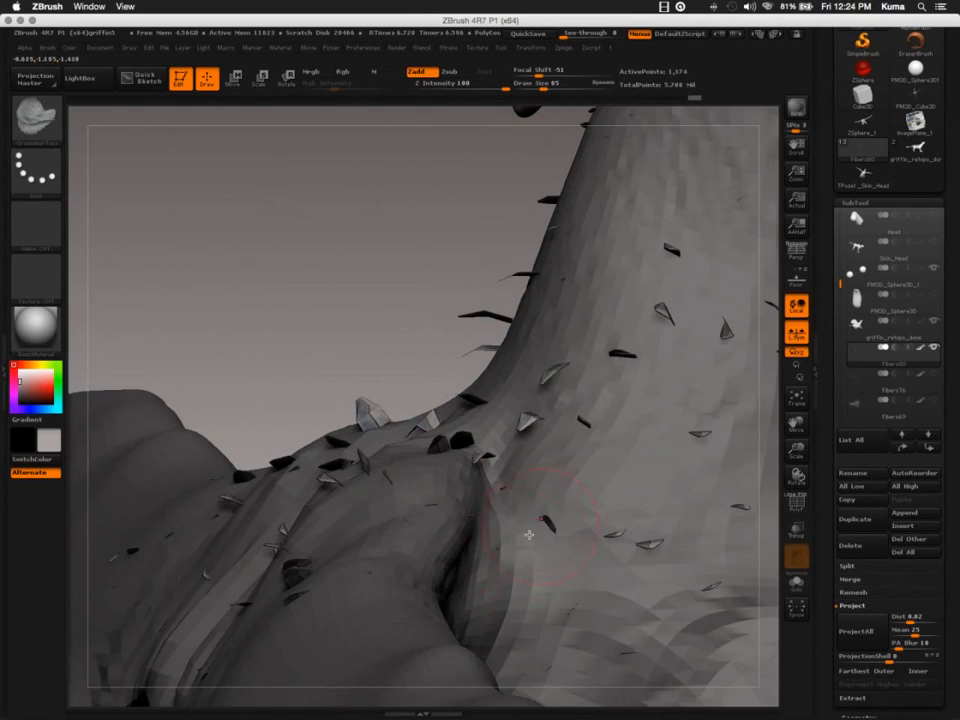